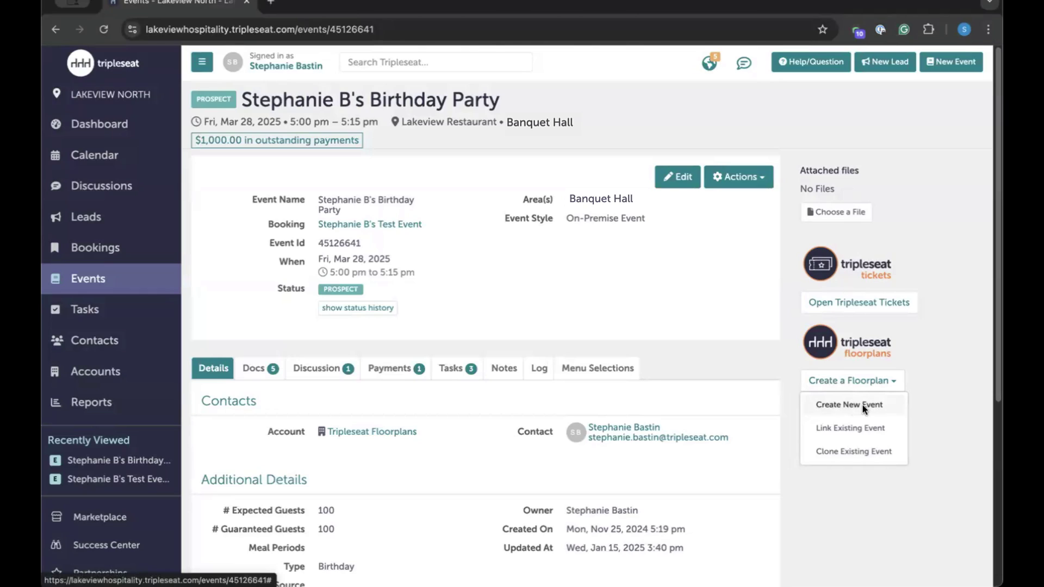
# Create a new floorplan event for the birthday party in Merri and open the Banquet Hall as a 2D Floorplan.
pyautogui.click(852, 406)
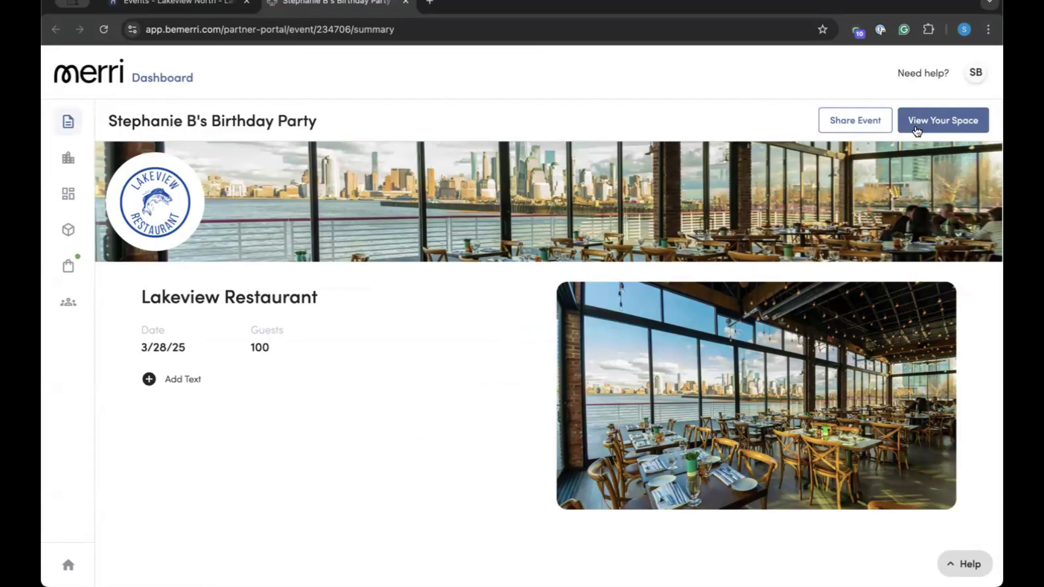
pyautogui.click(954, 125)
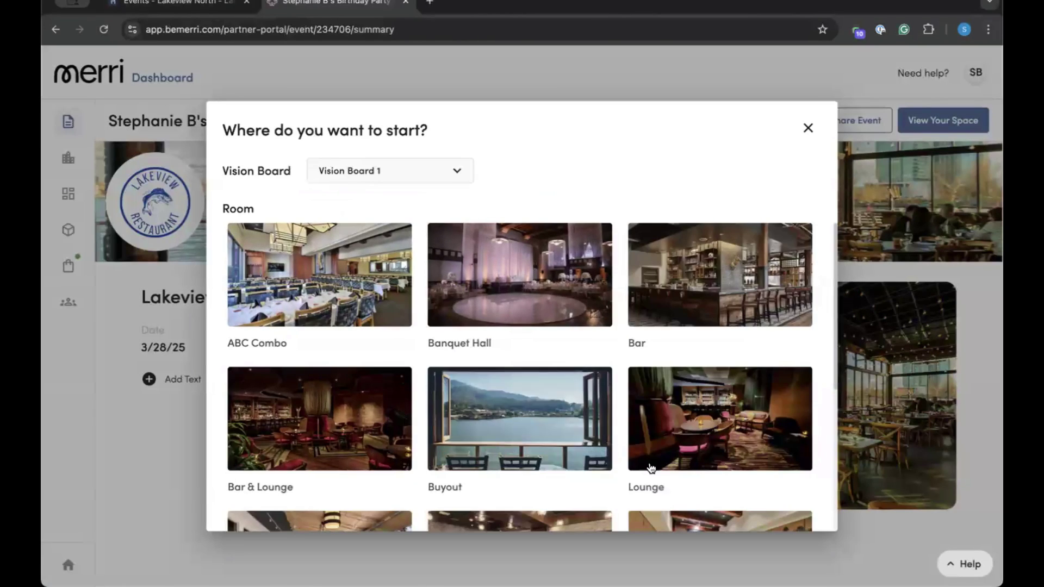
pyautogui.click(524, 295)
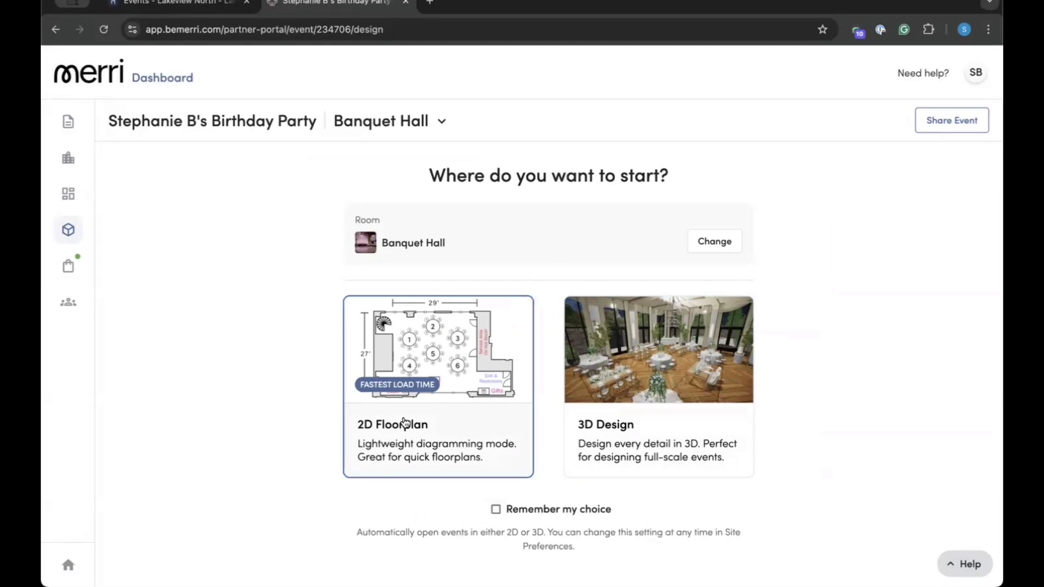
pyautogui.click(441, 424)
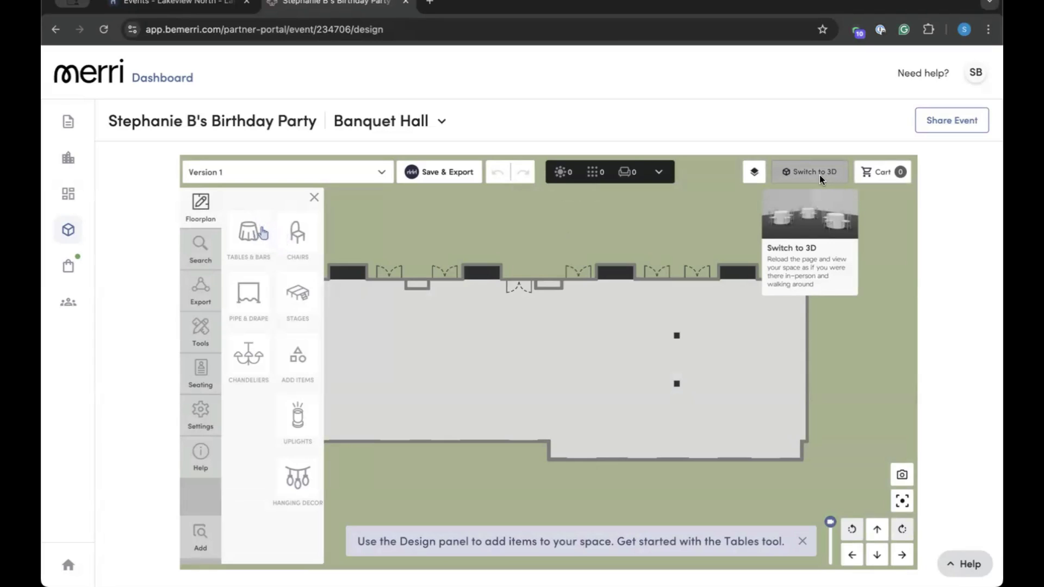
# Show the Venue Markers layer on the floorplan, hide it again, and save the layer visibility settings.
pyautogui.click(761, 174)
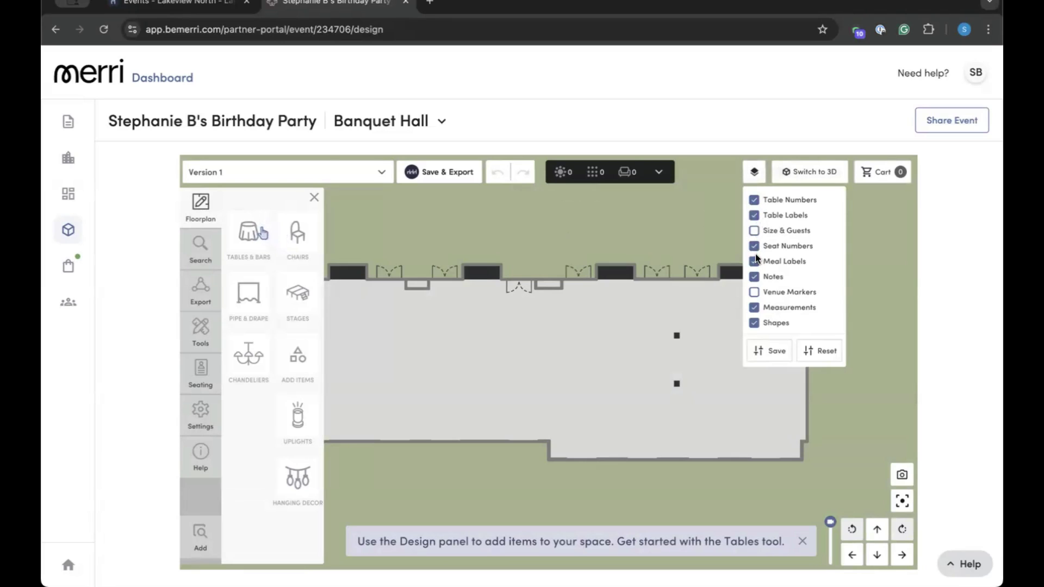
pyautogui.click(755, 293)
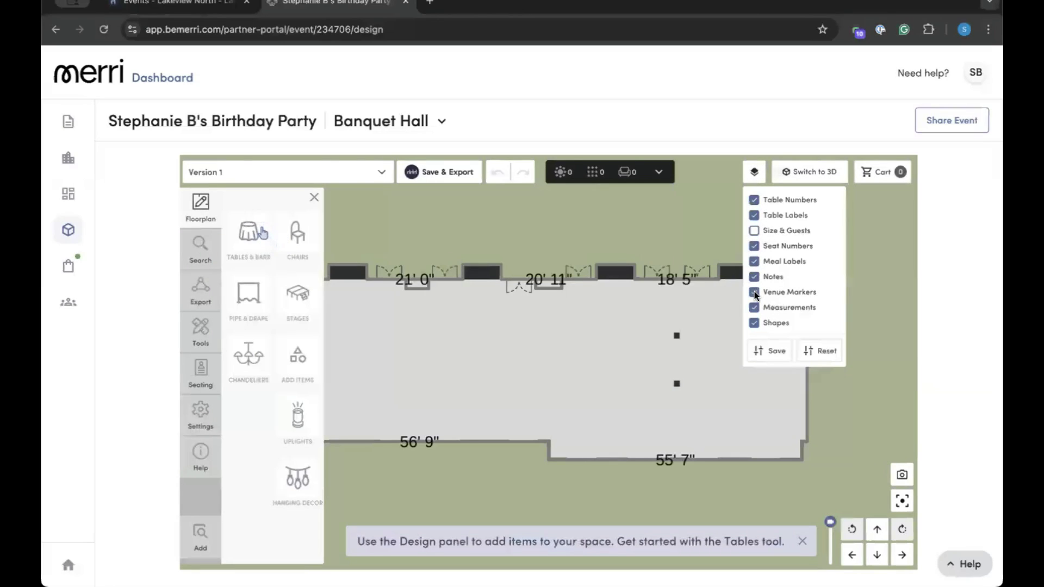
pyautogui.click(755, 293)
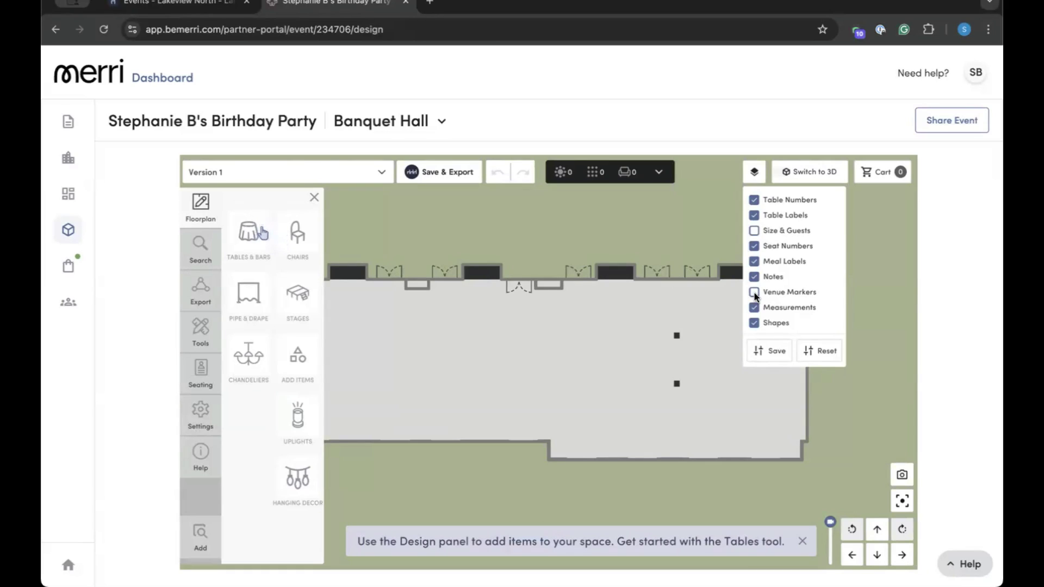
pyautogui.click(771, 352)
# Delete the preset guest table from the list of available tables and confirm the deletion.
pyautogui.click(850, 556)
pyautogui.click(903, 555)
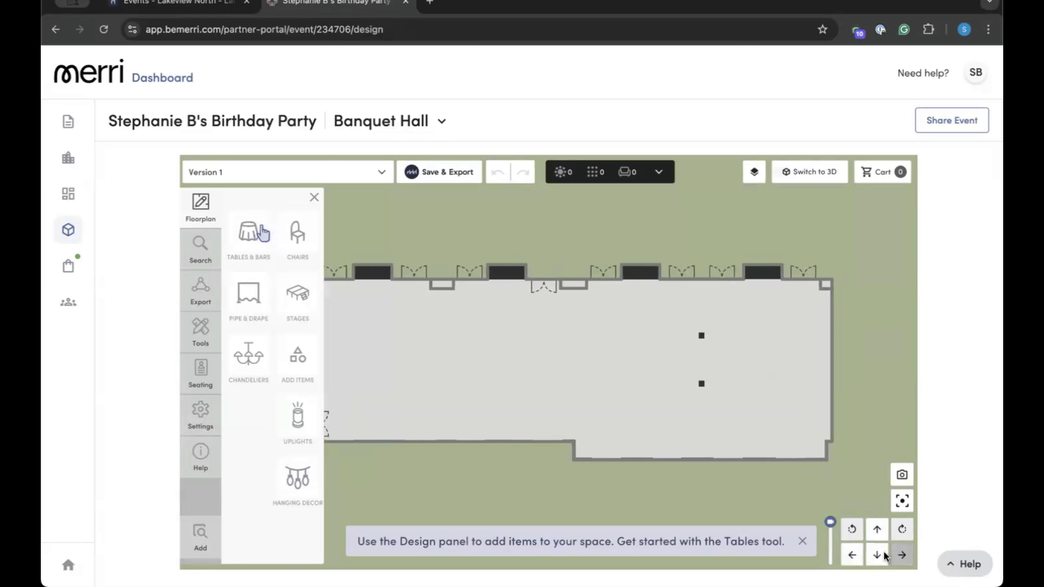
pyautogui.moveTo(830, 524)
pyautogui.mouseDown()
pyautogui.moveTo(830, 536)
pyautogui.moveTo(830, 524)
pyautogui.mouseUp()
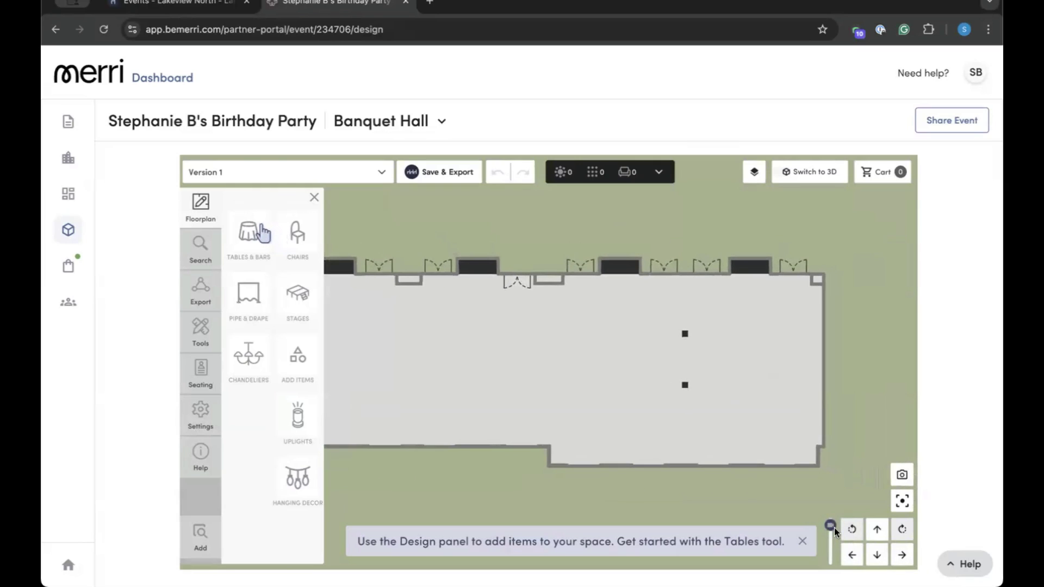
pyautogui.click(852, 555)
pyautogui.click(852, 556)
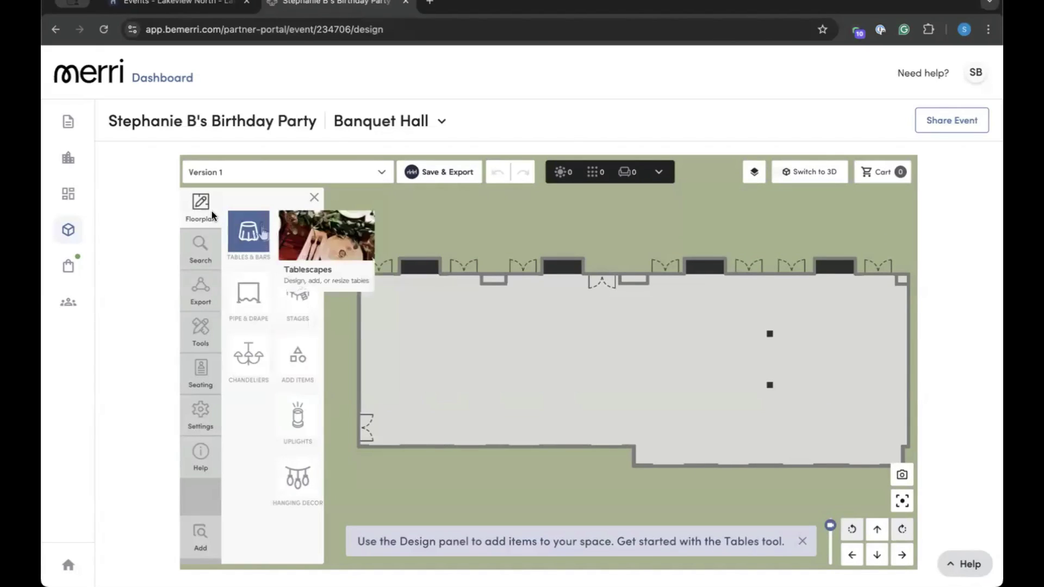
pyautogui.click(241, 233)
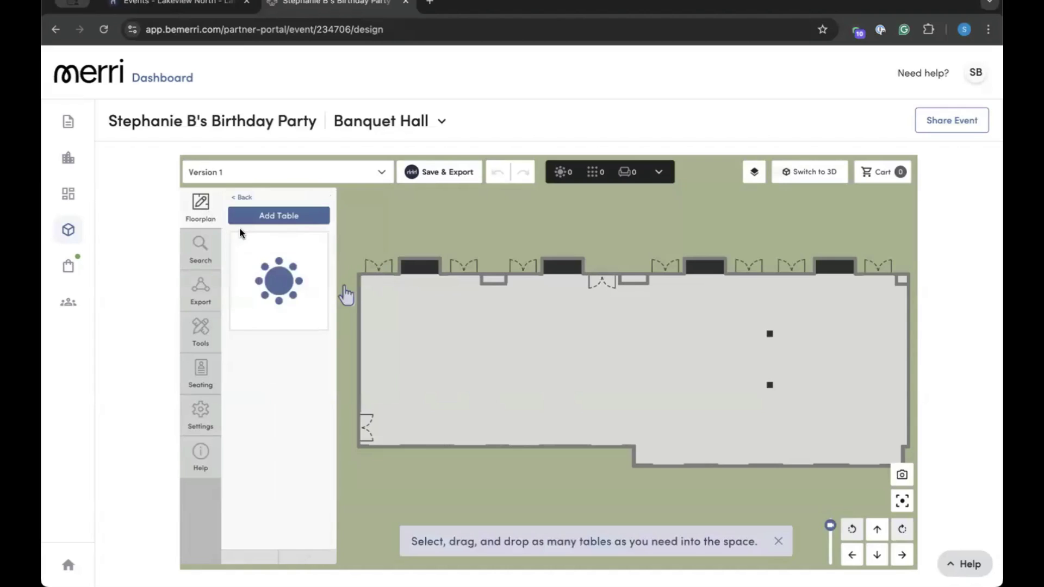
pyautogui.click(281, 275)
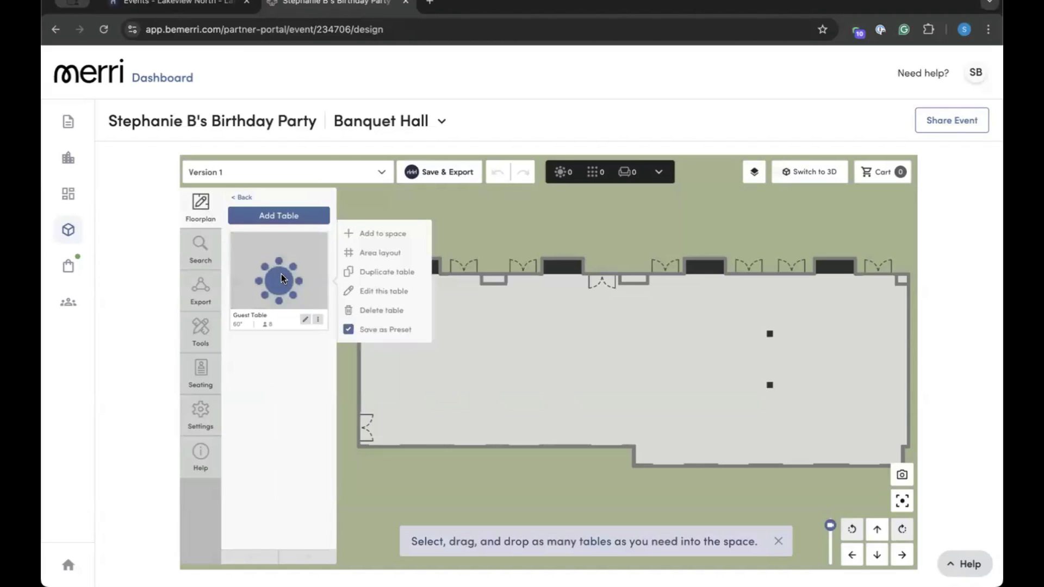
pyautogui.click(388, 309)
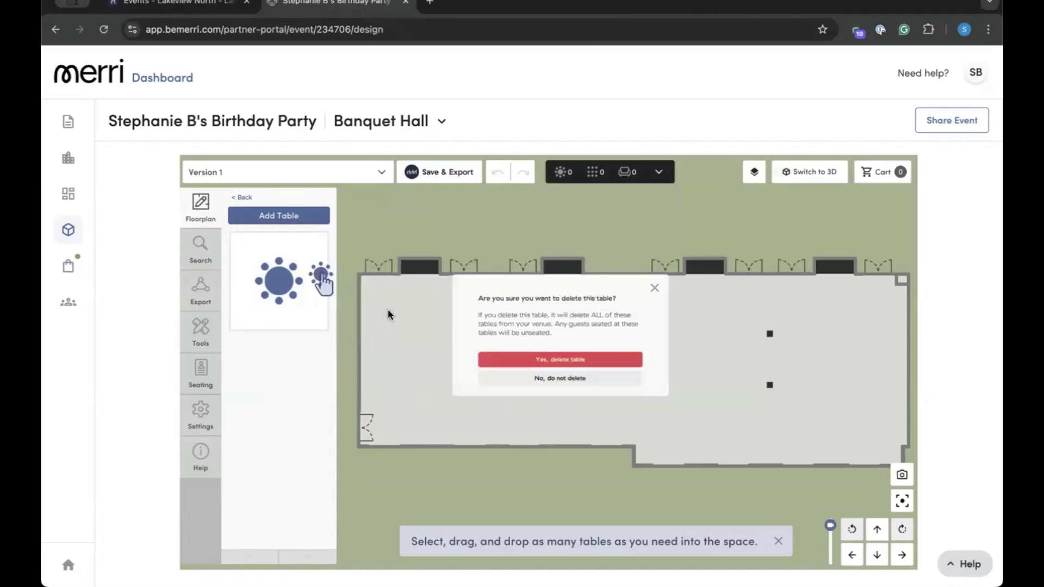
pyautogui.click(542, 360)
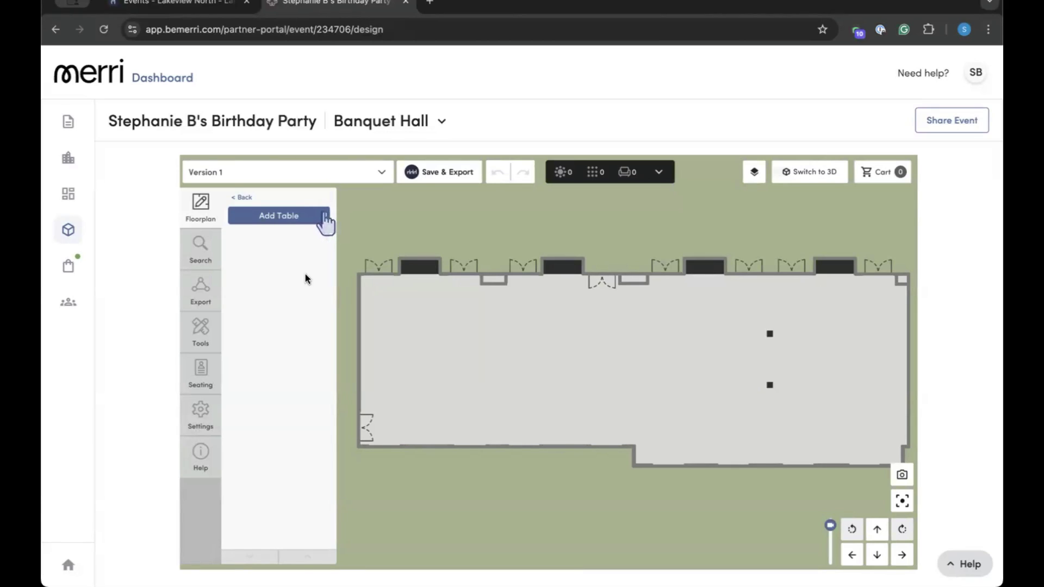
# Configure a new round Guest Table, size 60", with 8 guests seated all around, and add it to the space.
pyautogui.click(267, 217)
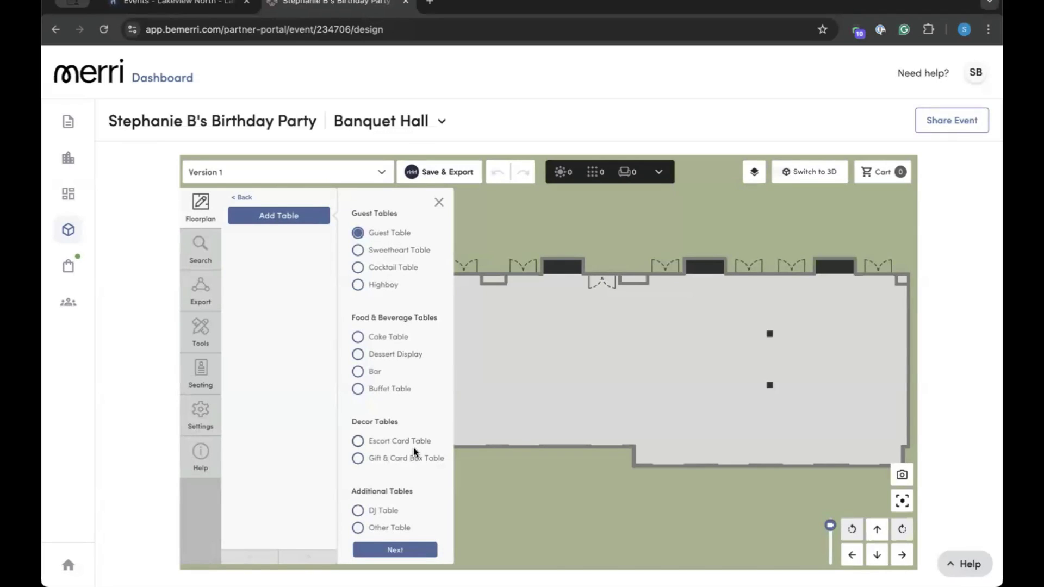
pyautogui.click(384, 553)
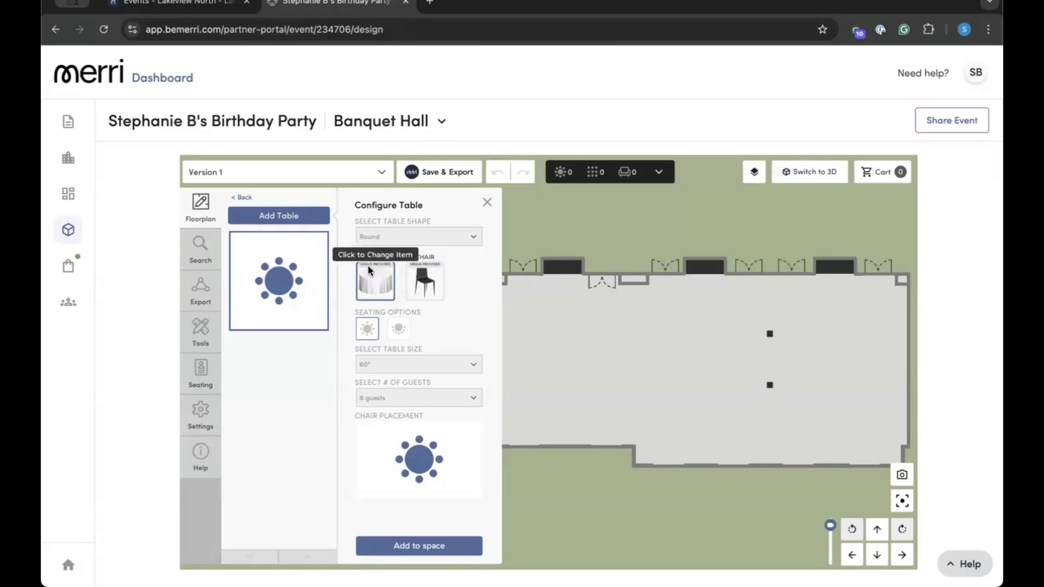
pyautogui.click(397, 330)
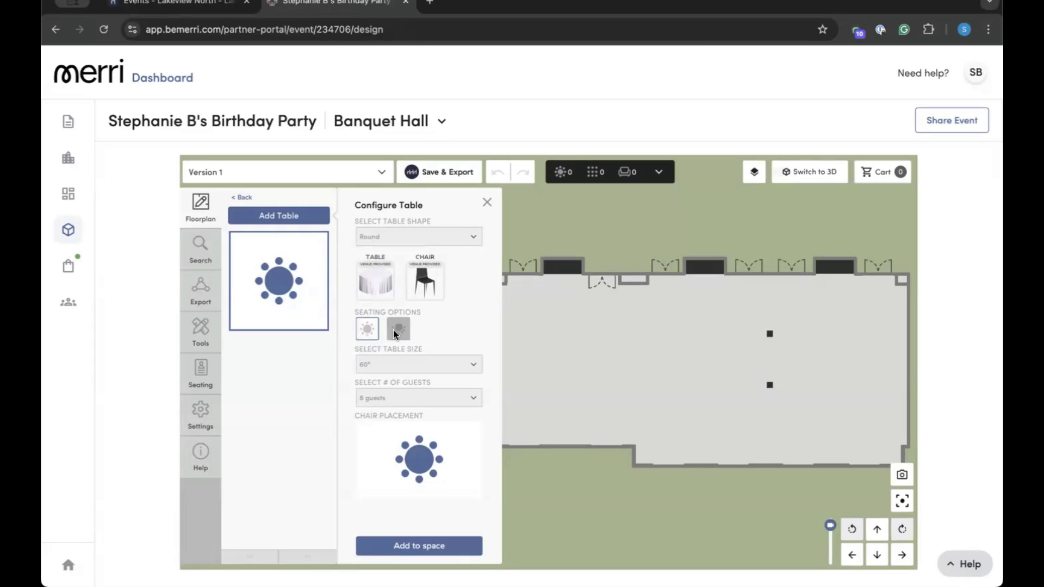
pyautogui.click(370, 329)
pyautogui.click(425, 364)
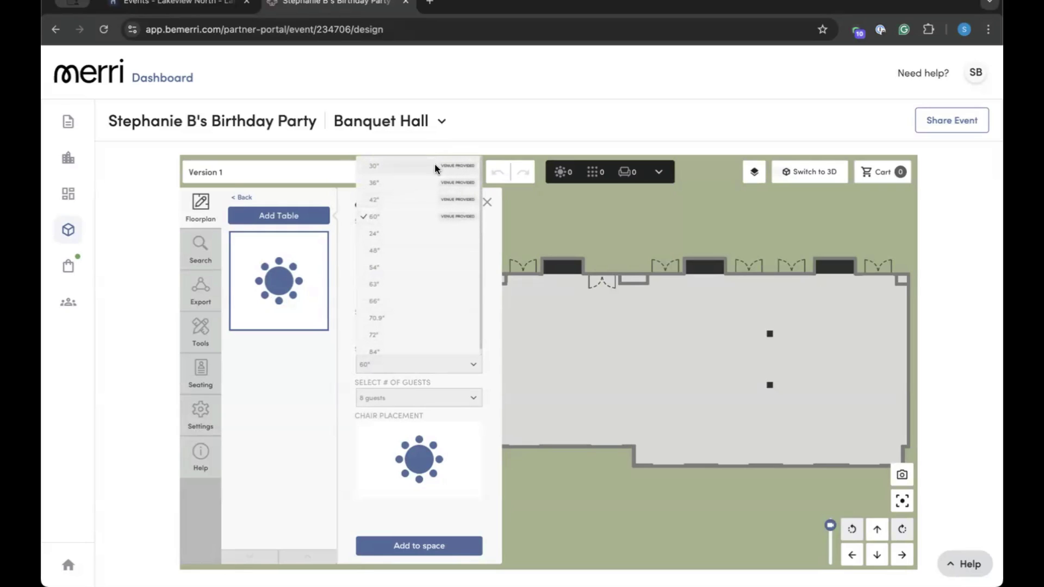
pyautogui.click(423, 218)
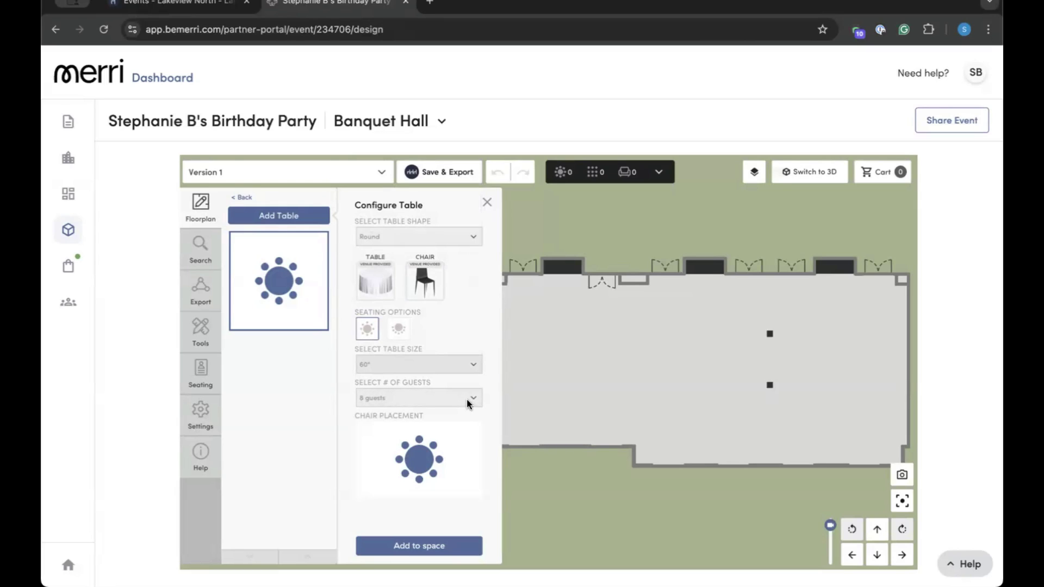
pyautogui.click(405, 546)
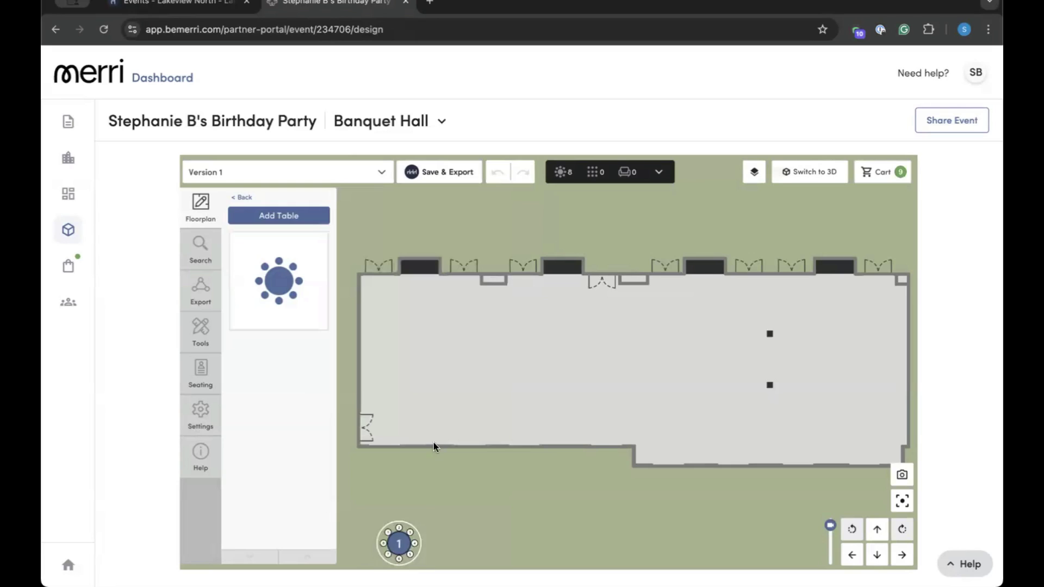
# Place four of the 60" guest tables in a rough row along the Banquet Hall's upper wall.
pyautogui.moveTo(433, 446); pyautogui.dragTo(460, 326)
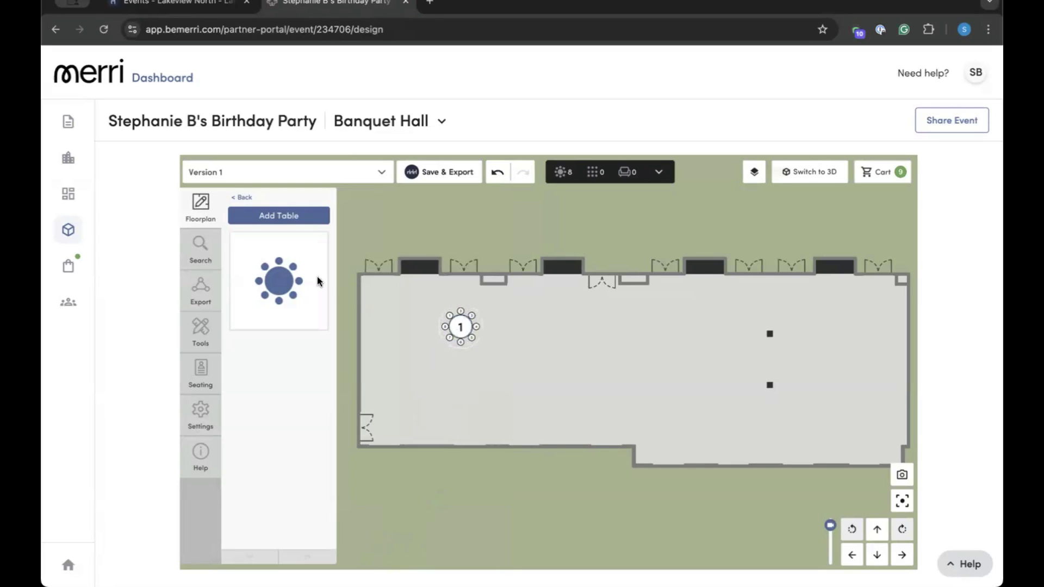
pyautogui.moveTo(290, 273); pyautogui.dragTo(508, 328)
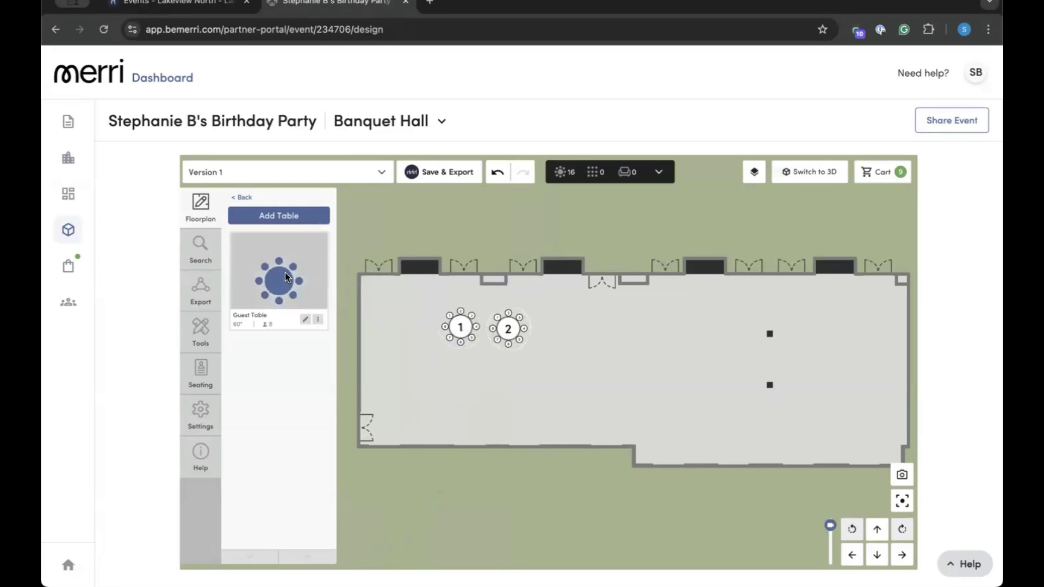
pyautogui.moveTo(285, 272); pyautogui.dragTo(621, 320)
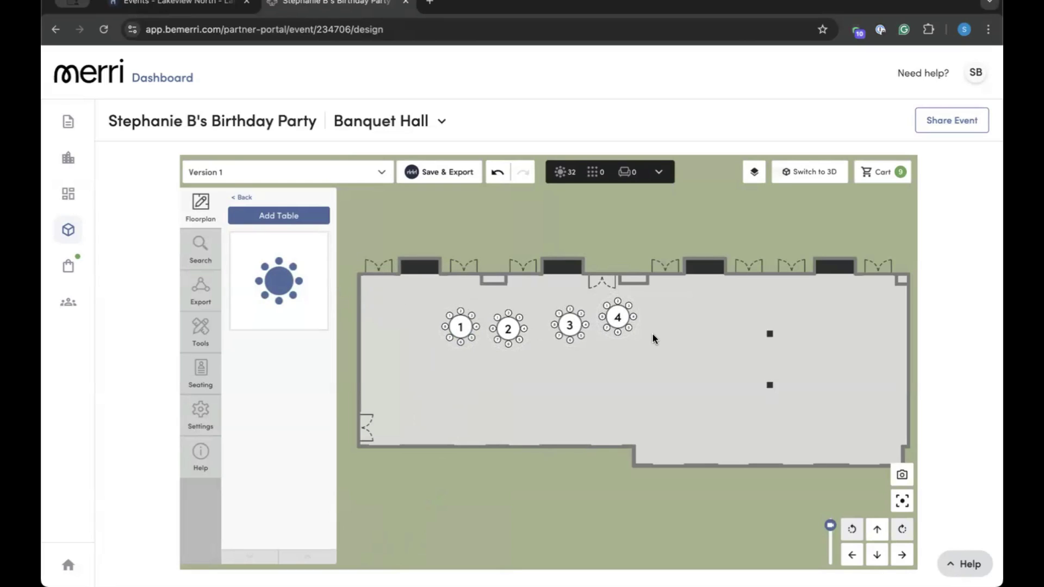
# Align the four guest tables by their top edges and distribute them horizontally with 3 ft spacing.
pyautogui.click(464, 331)
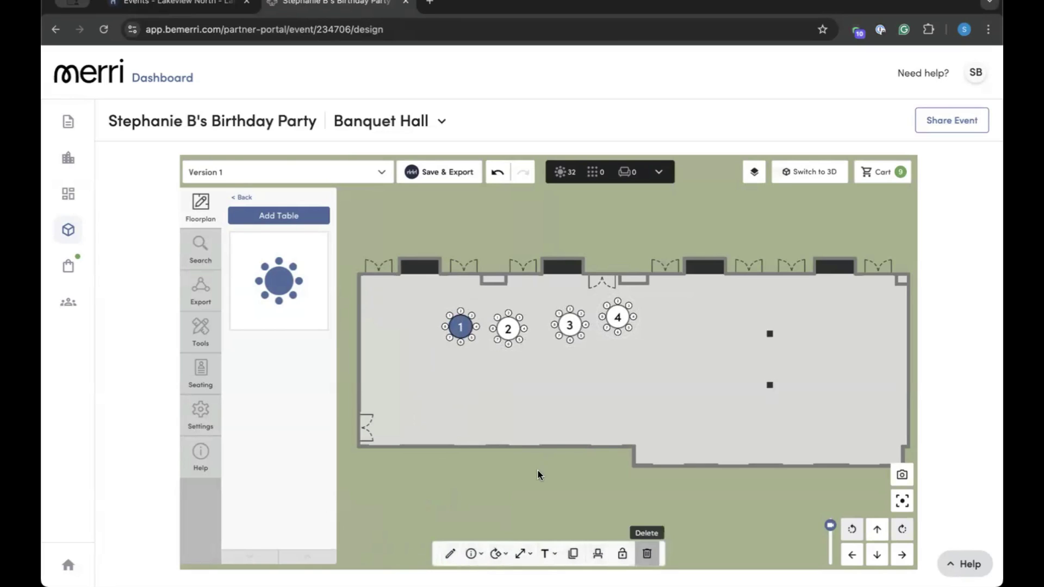
pyautogui.click(472, 378)
pyautogui.moveTo(442, 350); pyautogui.dragTo(650, 364)
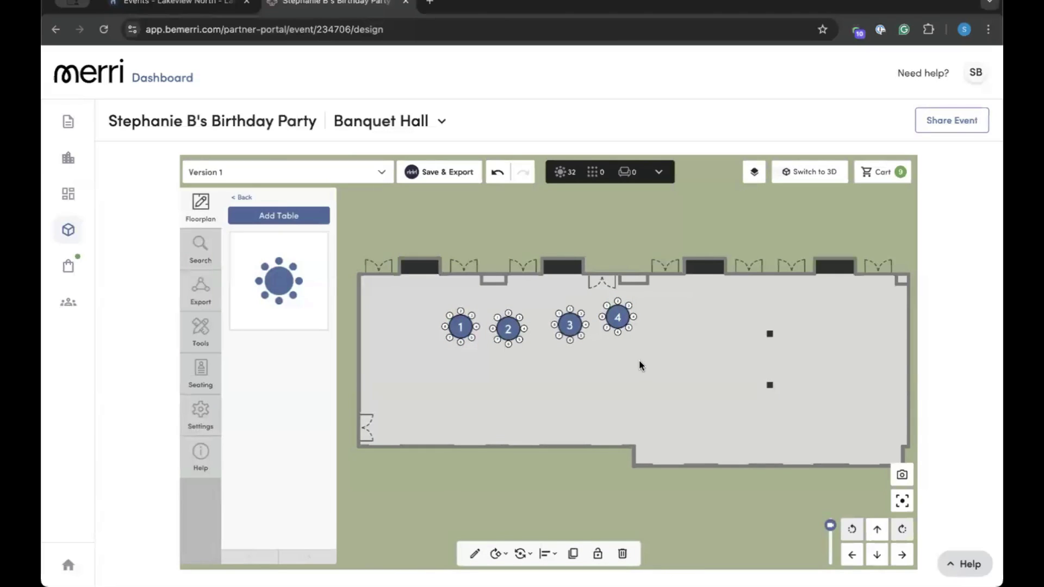
pyautogui.click(547, 555)
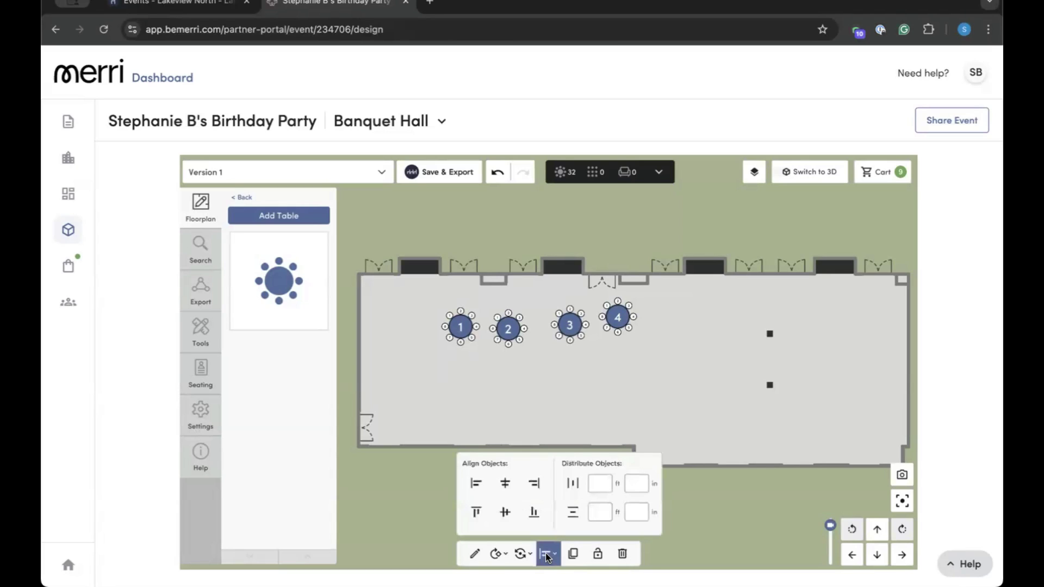
pyautogui.click(475, 513)
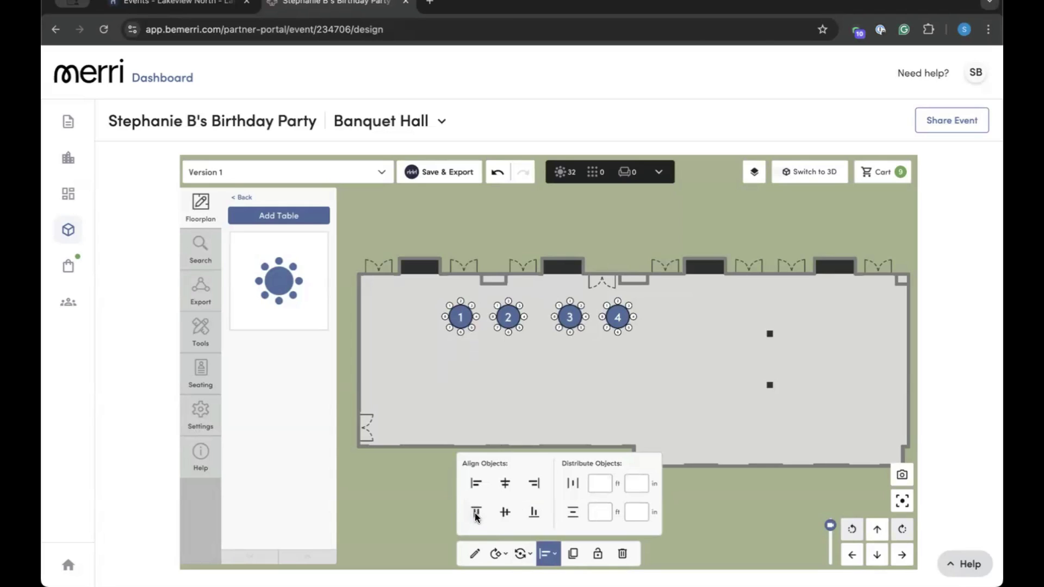
pyautogui.click(572, 484)
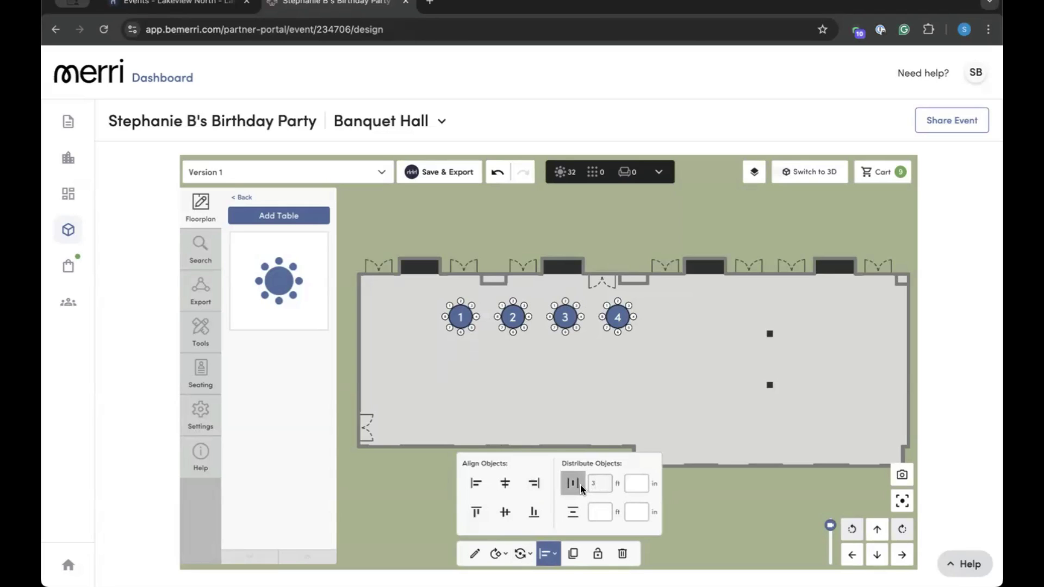
pyautogui.click(580, 485)
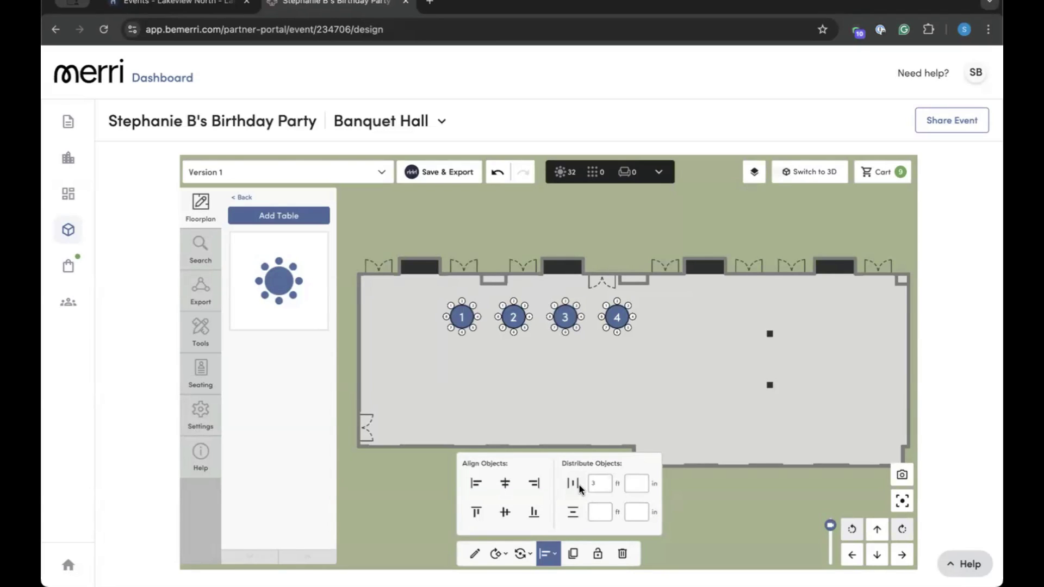
# Duplicate the row of four tables twice, placing the copies as two staggered rows beneath the original.
pyautogui.click(571, 555)
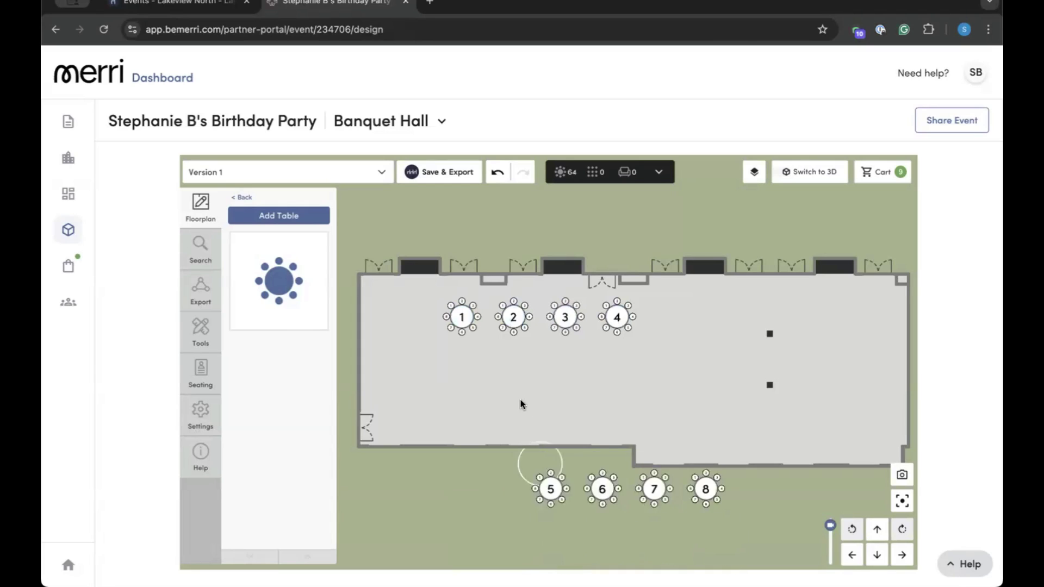
pyautogui.click(490, 360)
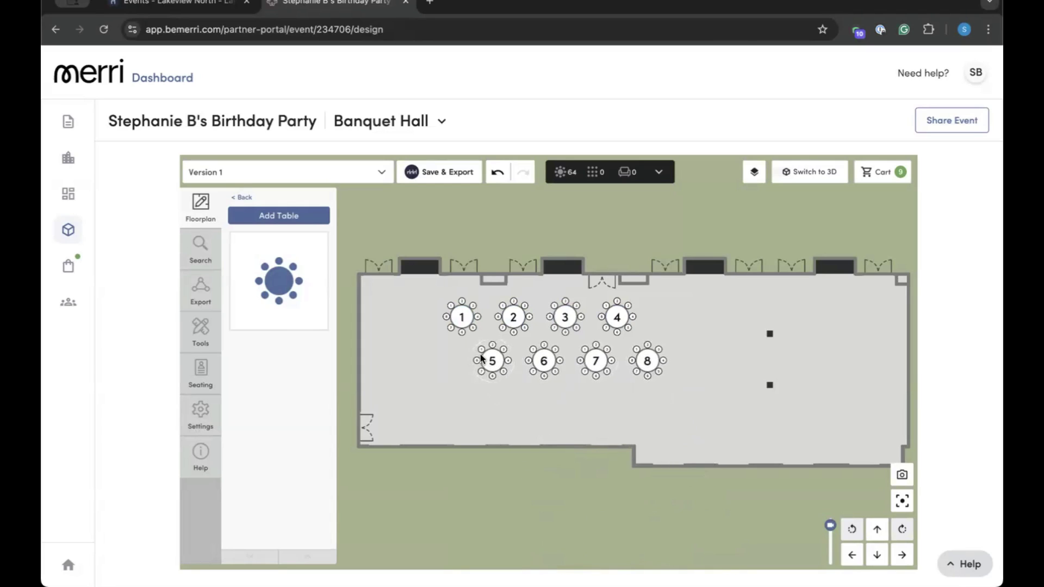
pyautogui.moveTo(460, 339); pyautogui.dragTo(676, 395)
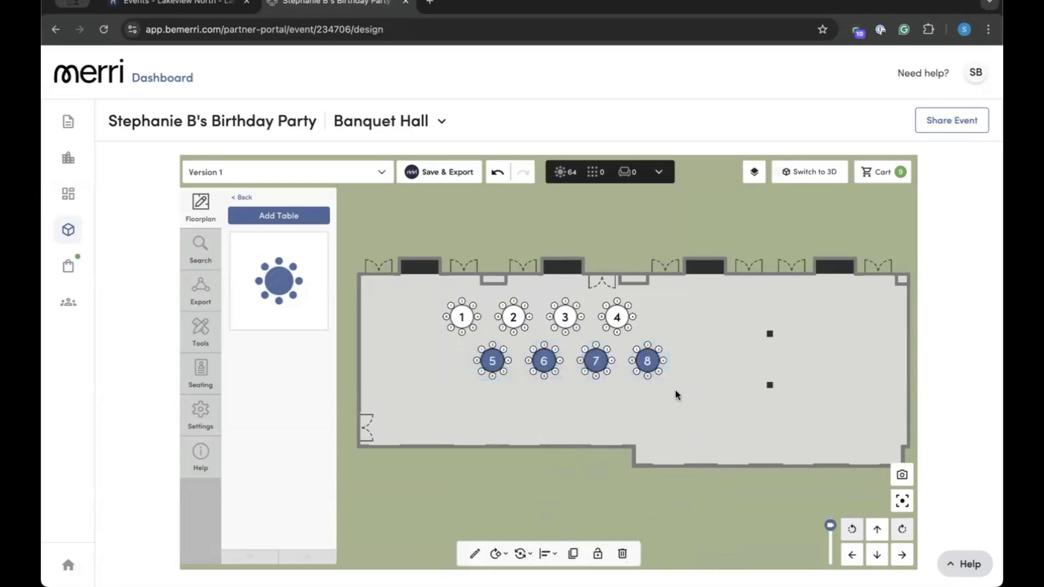
pyautogui.hotkey('ctrl', 'c')
pyautogui.hotkey('ctrl', 'v')
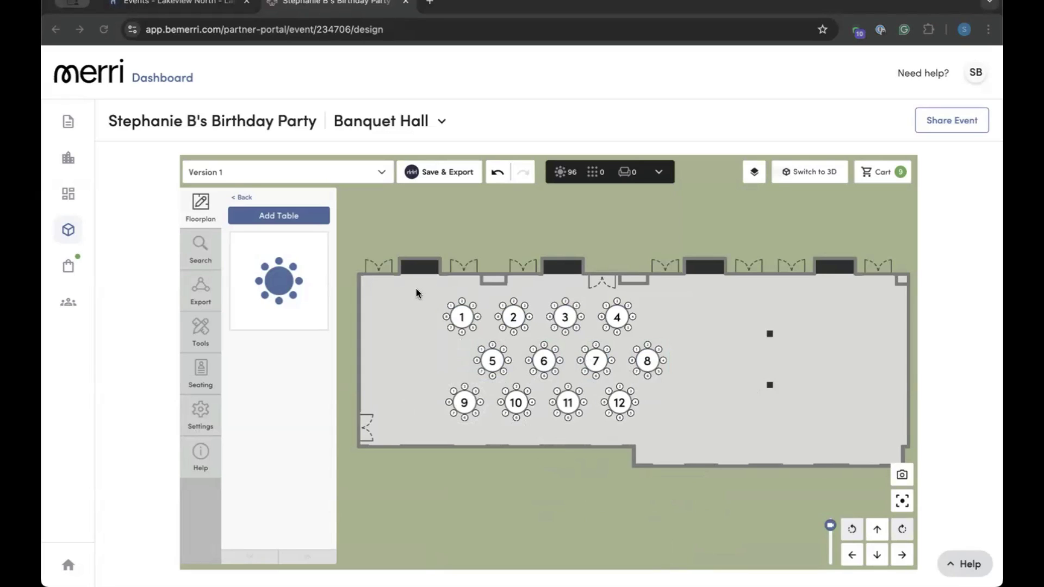
# Select all twelve guest tables in the Banquet Hall and delete them.
pyautogui.moveTo(416, 287); pyautogui.dragTo(700, 432)
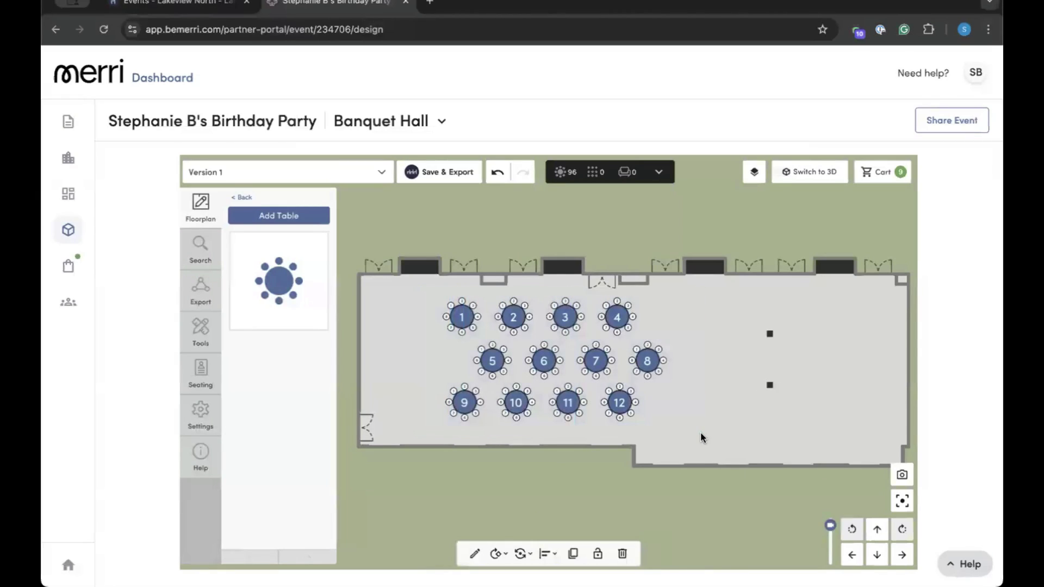
pyautogui.click(623, 554)
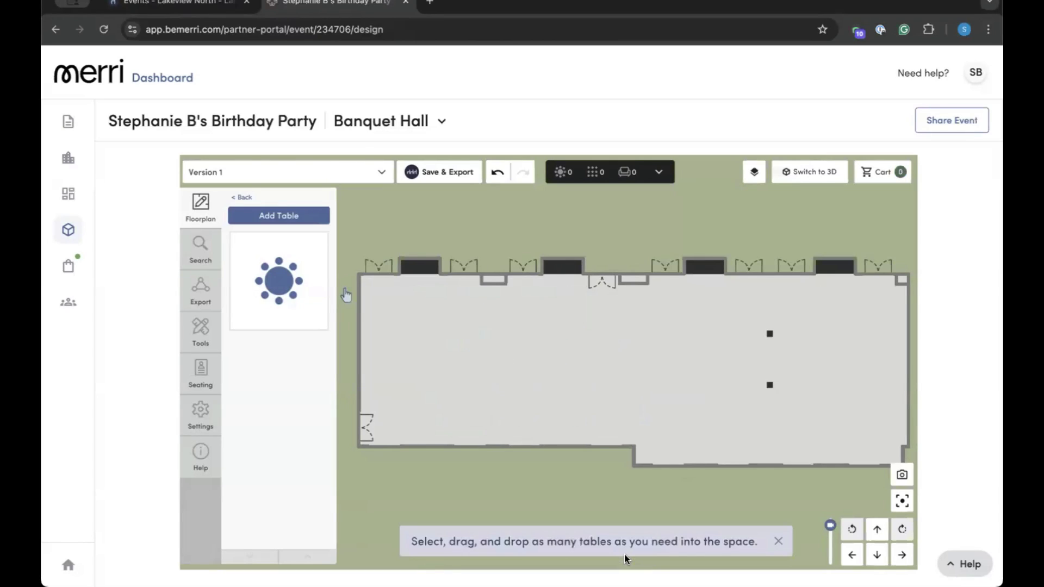
# Lay out the guest table as an aligned grid of three rows of seven with 3 ft horizontal and vertical spacing, starting near the hall's upper-left corner.
pyautogui.rightClick(275, 278)
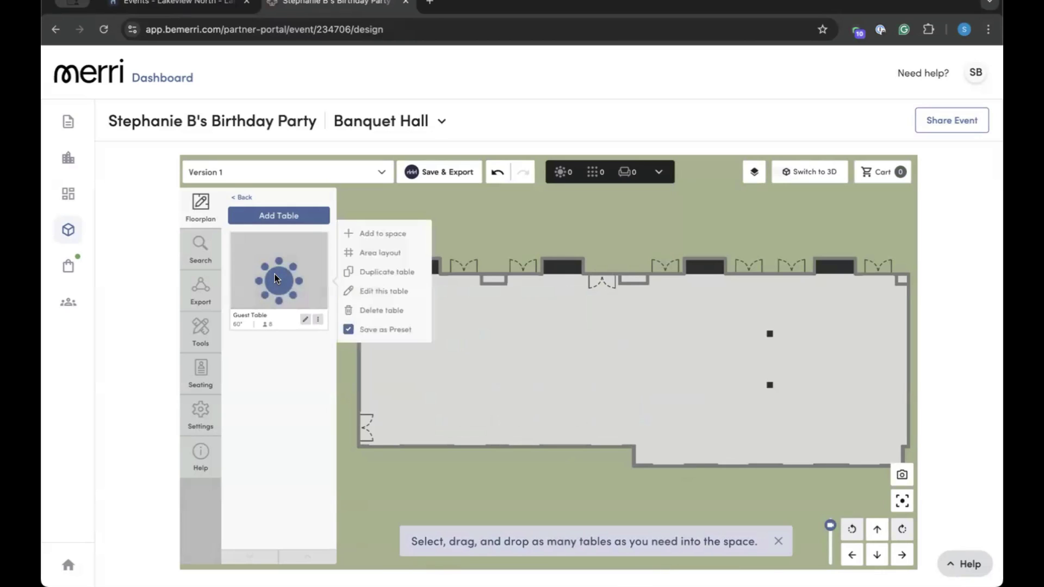
pyautogui.click(385, 253)
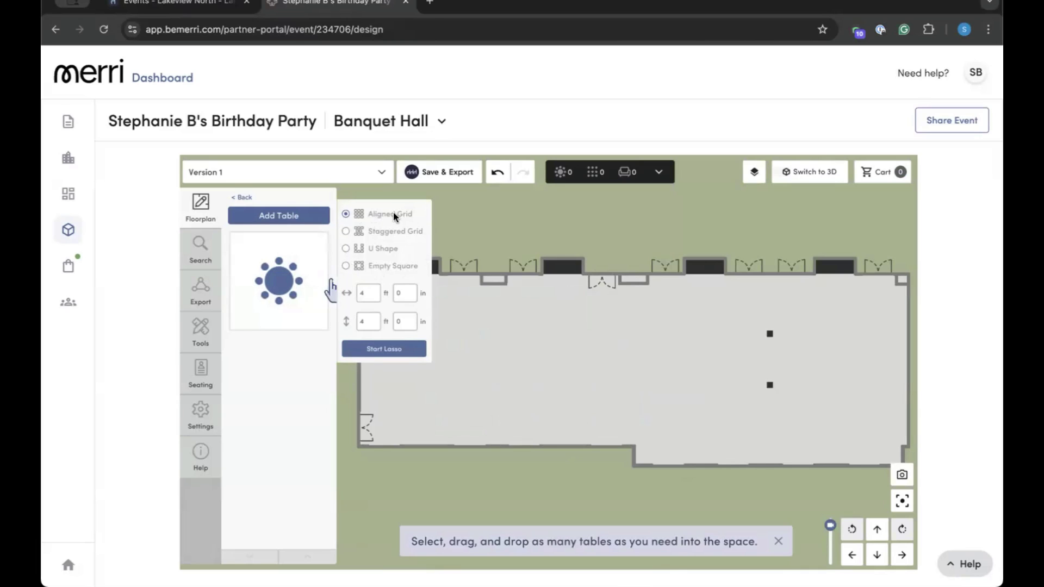
pyautogui.click(368, 289)
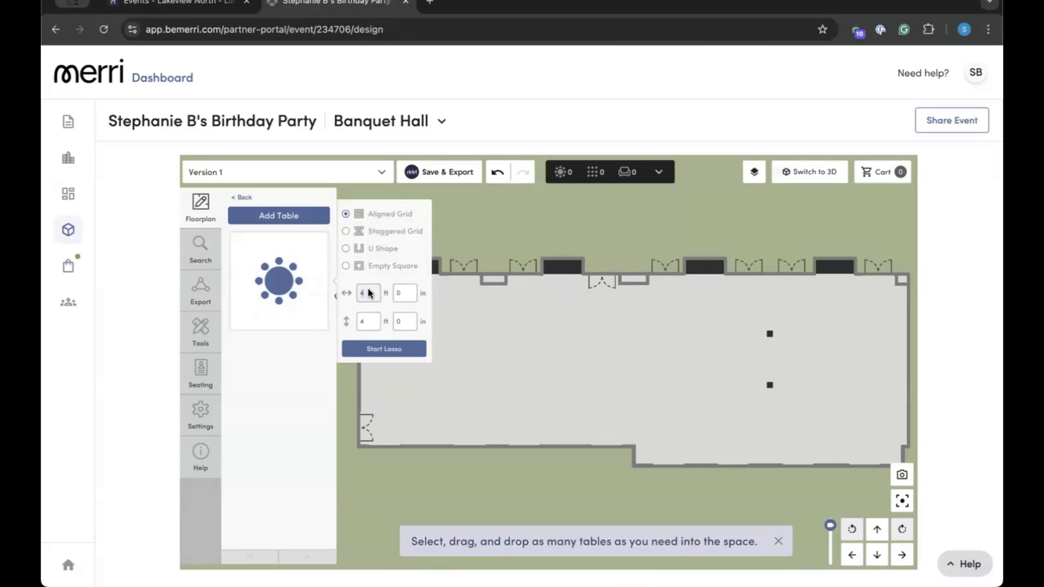
pyautogui.write('3')
pyautogui.press('Tab')
pyautogui.write('3')
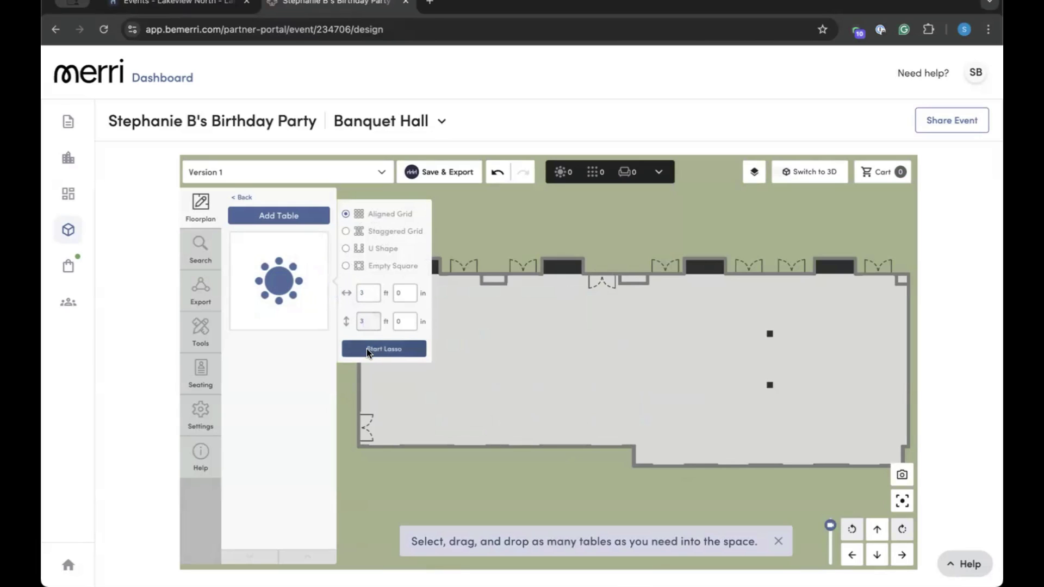
pyautogui.click(384, 349)
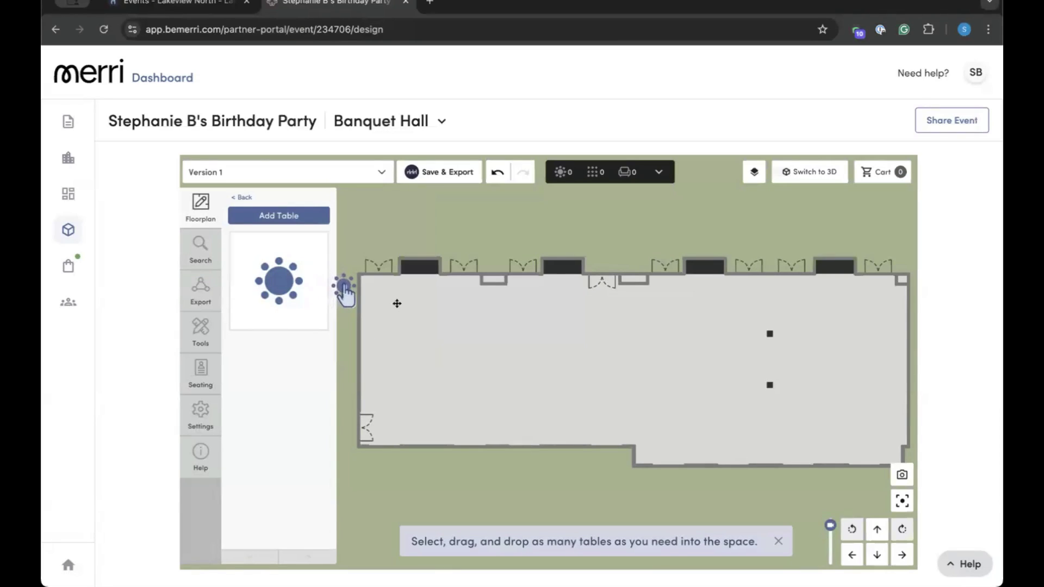
pyautogui.moveTo(376, 283)
pyautogui.mouseDown()
pyautogui.moveTo(404, 434)
pyautogui.moveTo(762, 442)
pyautogui.mouseUp()
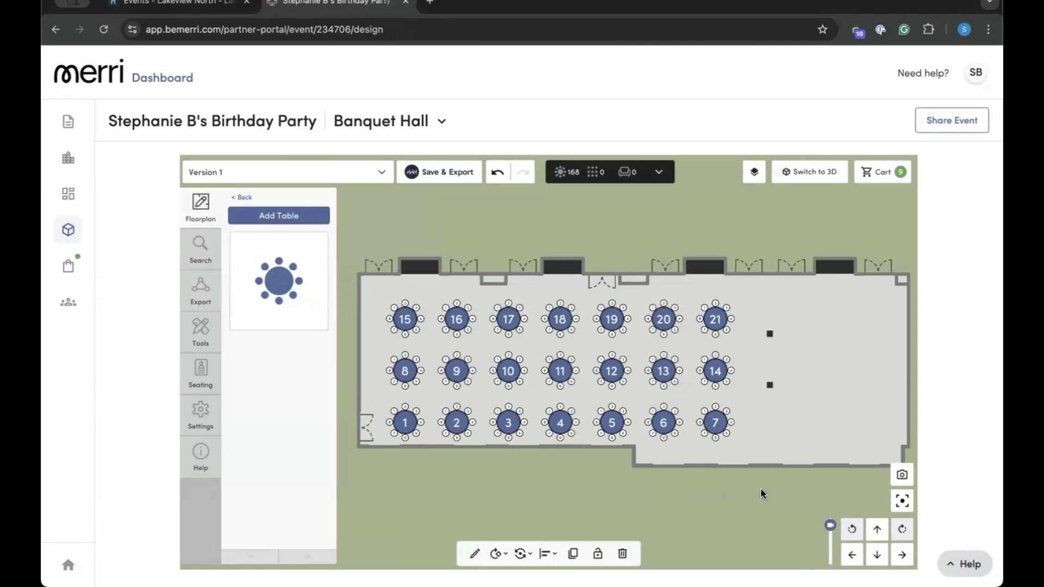
# Nudge the whole table grid slightly up and to the right within the Banquet Hall, and deselect it.
pyautogui.press('Up')
pyautogui.press('Up')
pyautogui.press('Up')
pyautogui.press('Up')
pyautogui.press('Right')
pyautogui.press('Right')
pyautogui.press('Right')
pyautogui.press('Right')
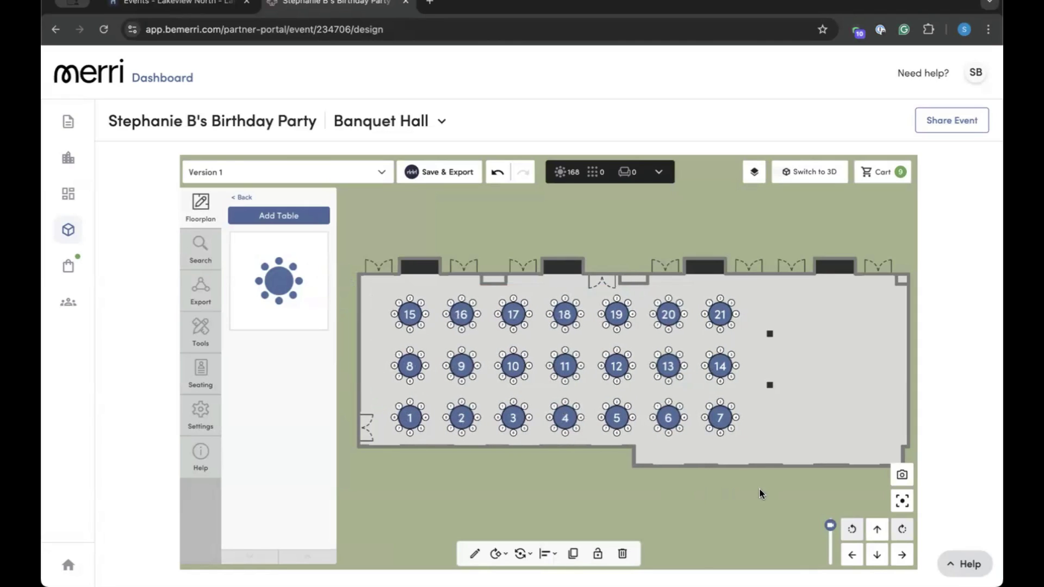
pyautogui.press('Up')
pyautogui.press('Up')
pyautogui.press('Right')
pyautogui.press('Right')
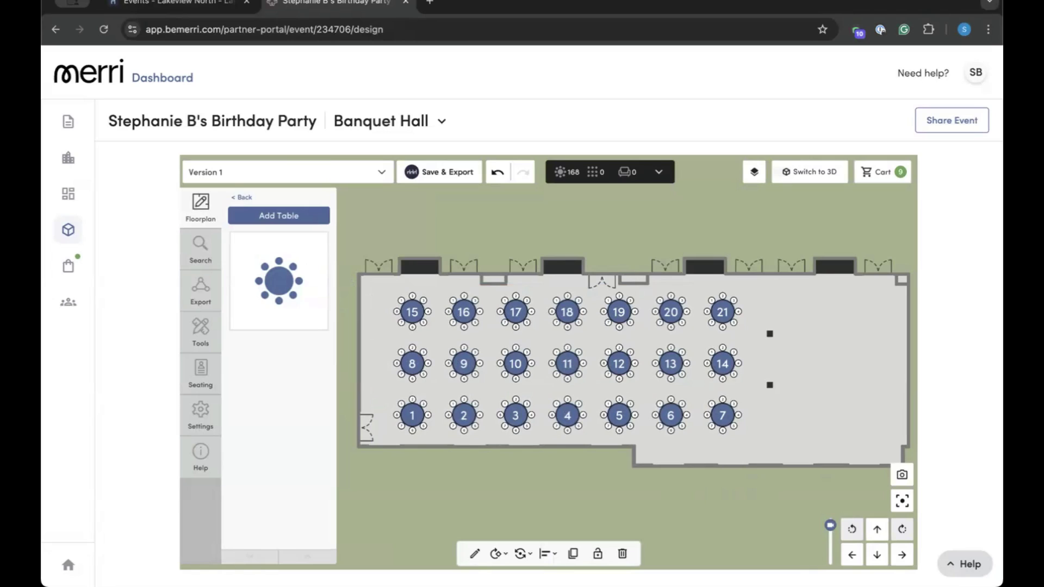
pyautogui.click(629, 461)
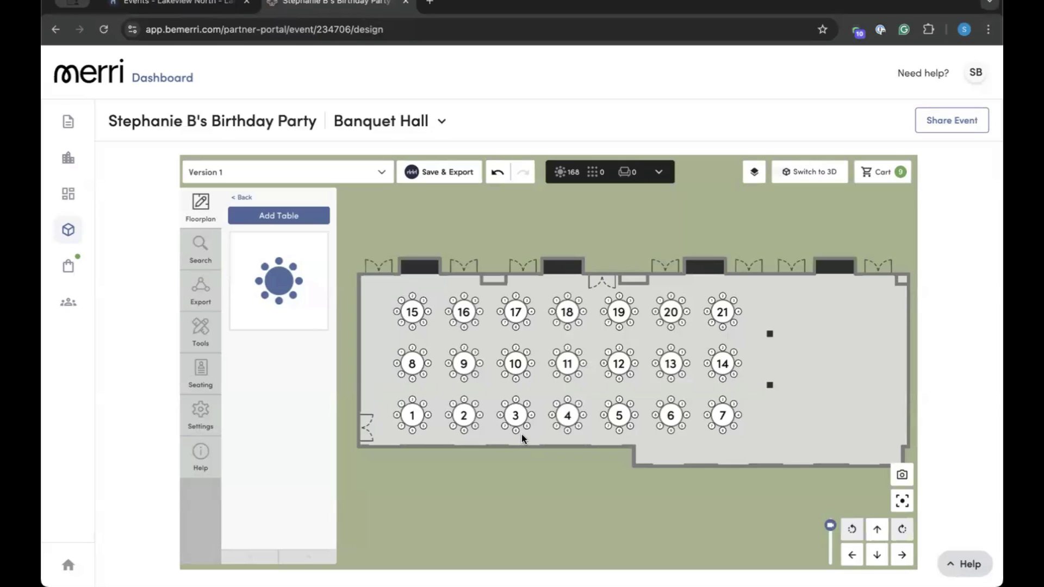
# Set the shared Guest Table configuration to 10 guests for all placed tables.
pyautogui.scroll(3, 598, 461)
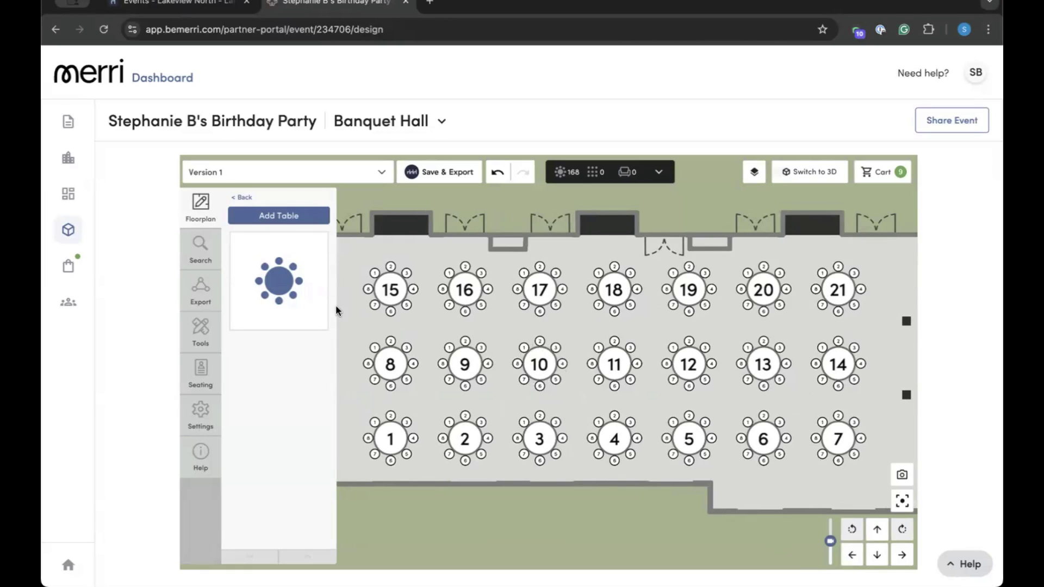
pyautogui.moveTo(285, 287)
pyautogui.click(538, 364)
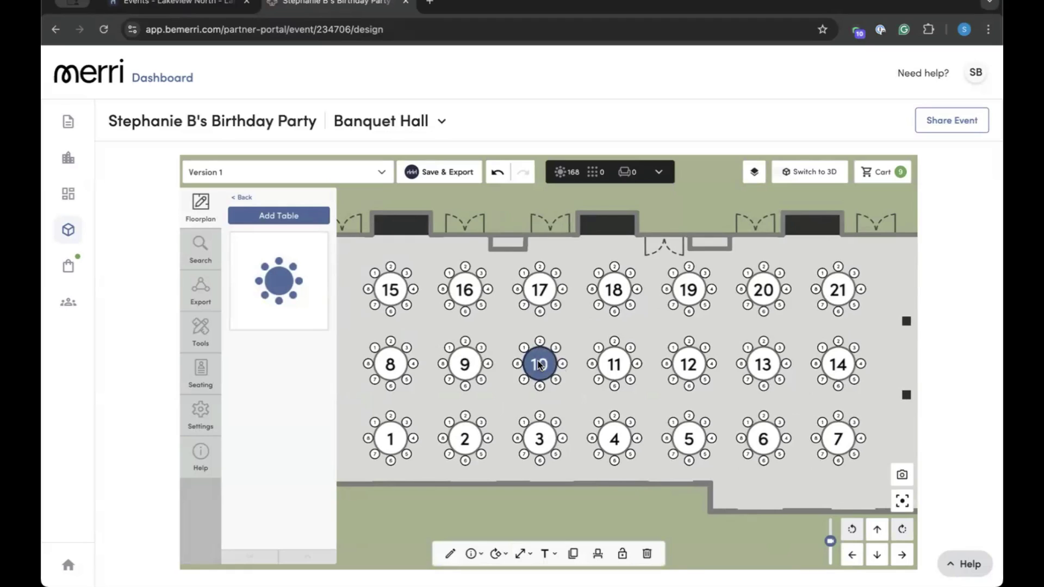
pyautogui.click(450, 555)
pyautogui.moveTo(284, 295)
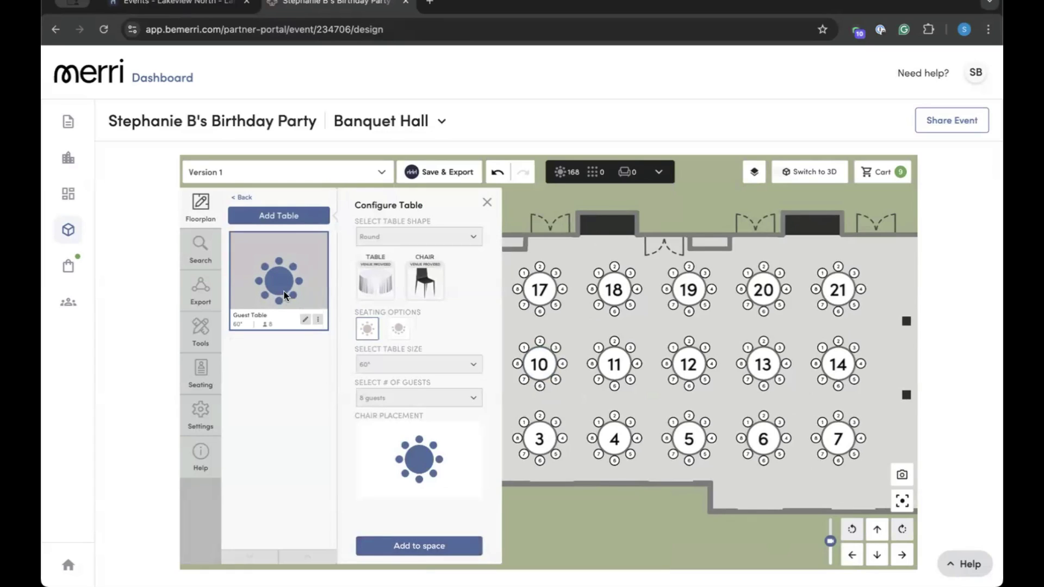
pyautogui.click(383, 398)
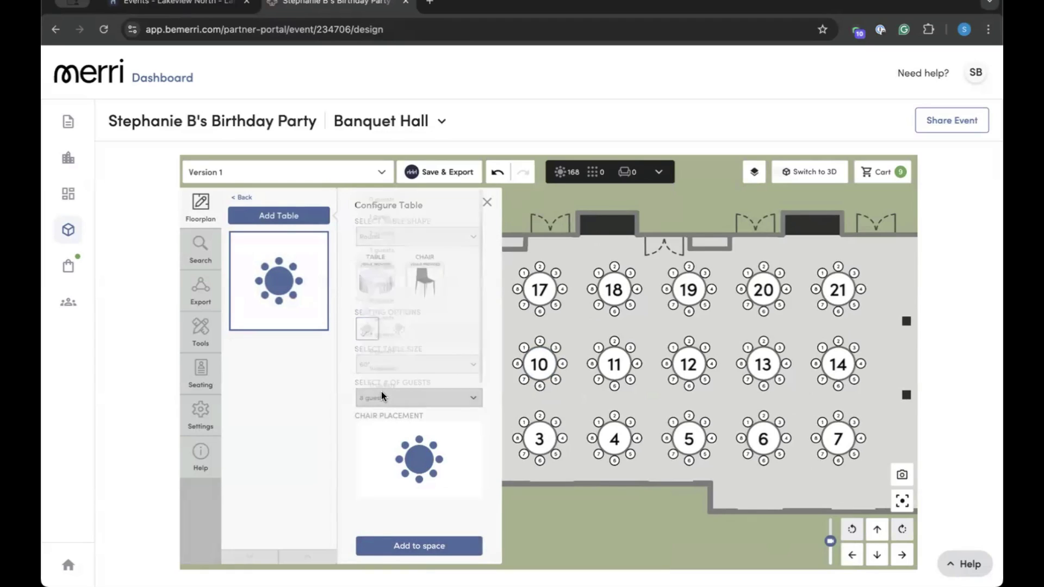
pyautogui.click(383, 369)
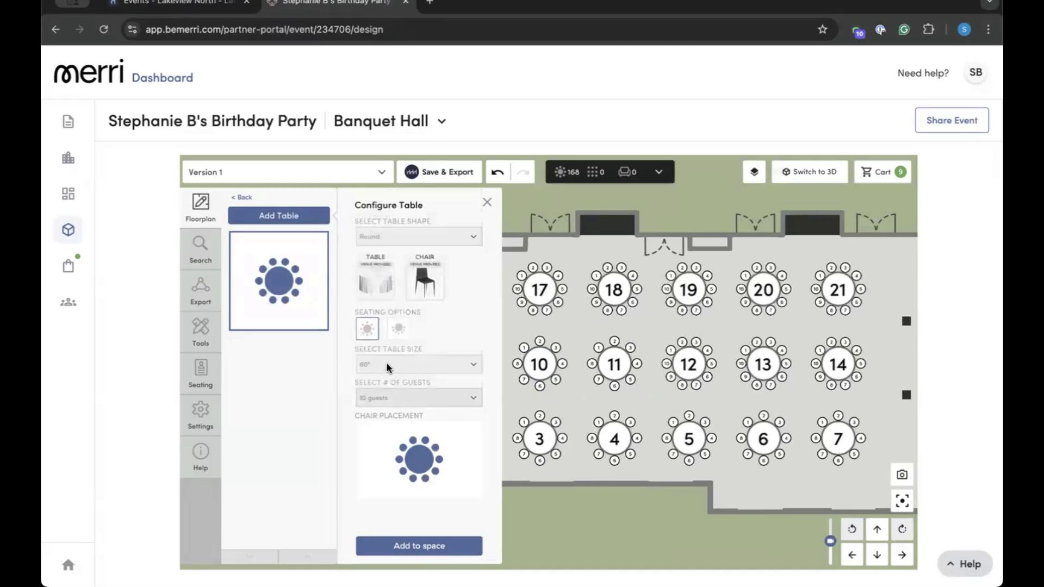
pyautogui.click(487, 201)
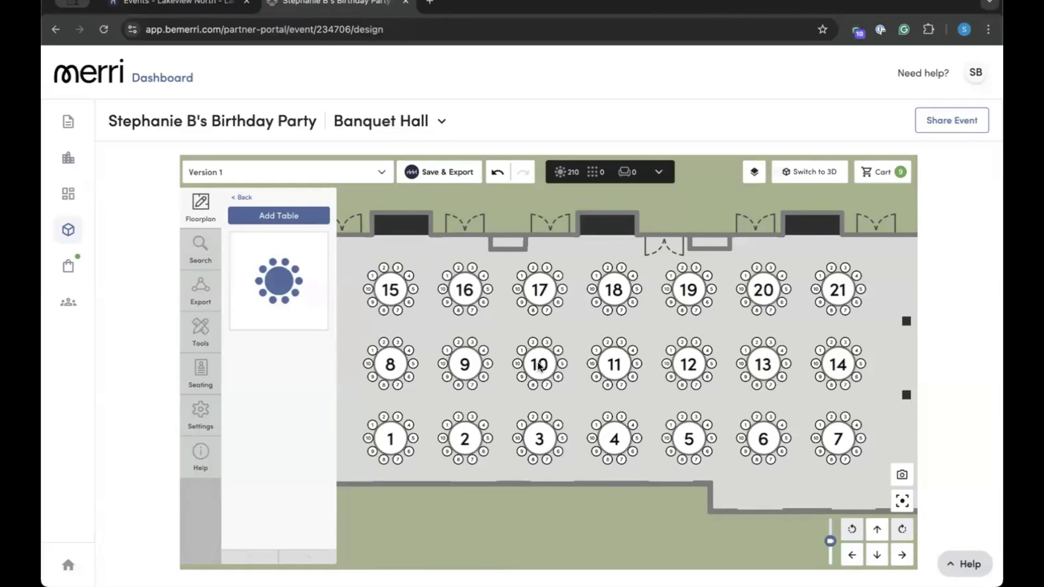
# Resize only table 10 in the middle row to seat 6 guests.
pyautogui.click(539, 366)
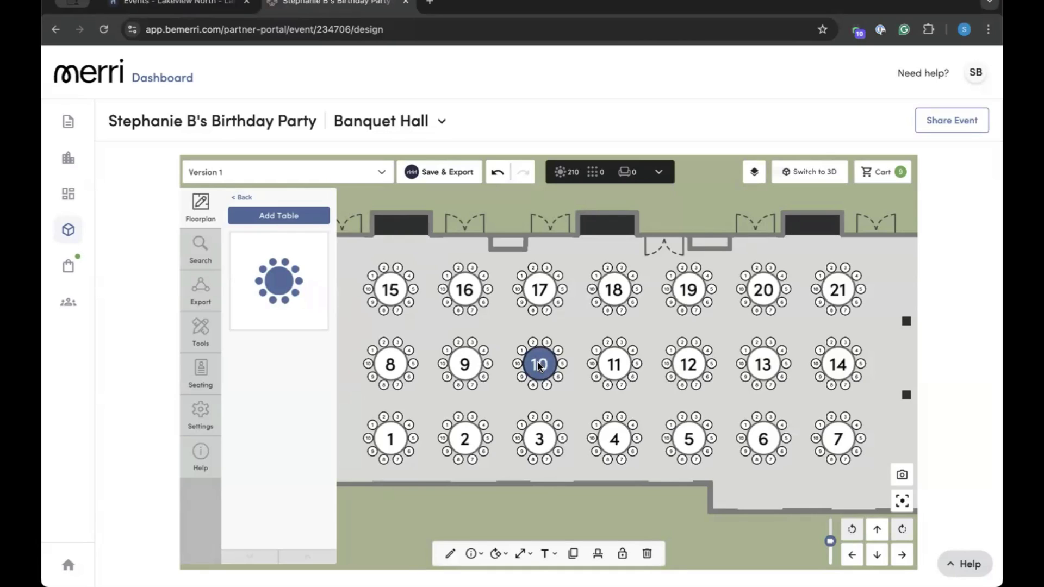
pyautogui.click(522, 556)
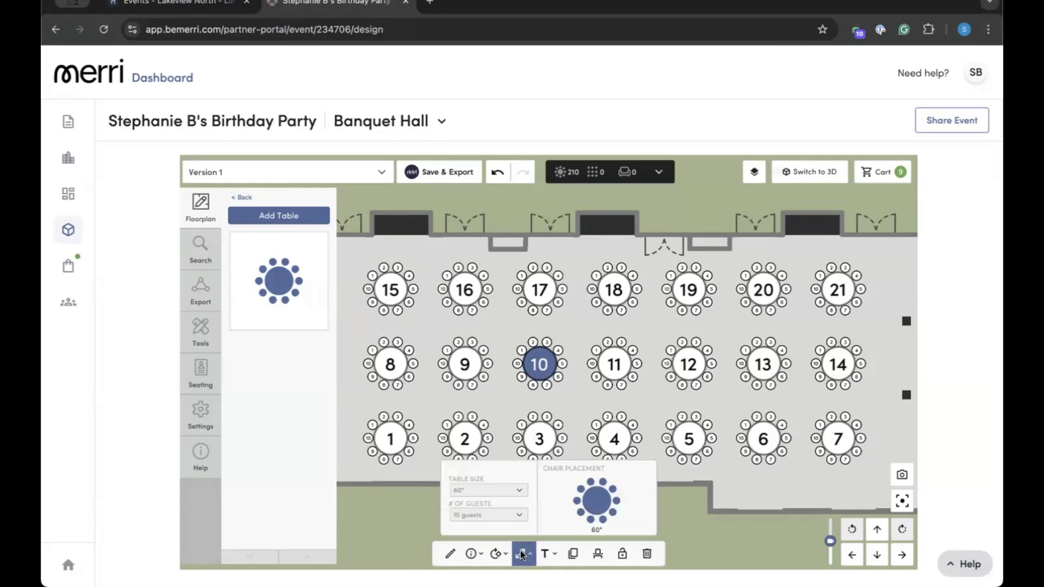
pyautogui.click(517, 516)
pyautogui.click(496, 422)
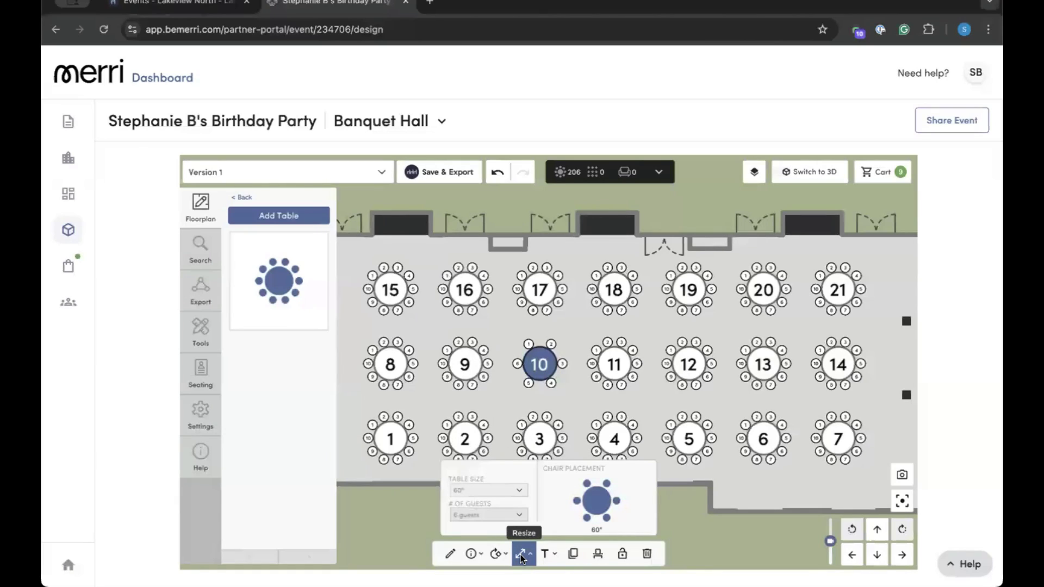
# Label the six-guest table "VIP" and change its table number to 9.
pyautogui.click(547, 554)
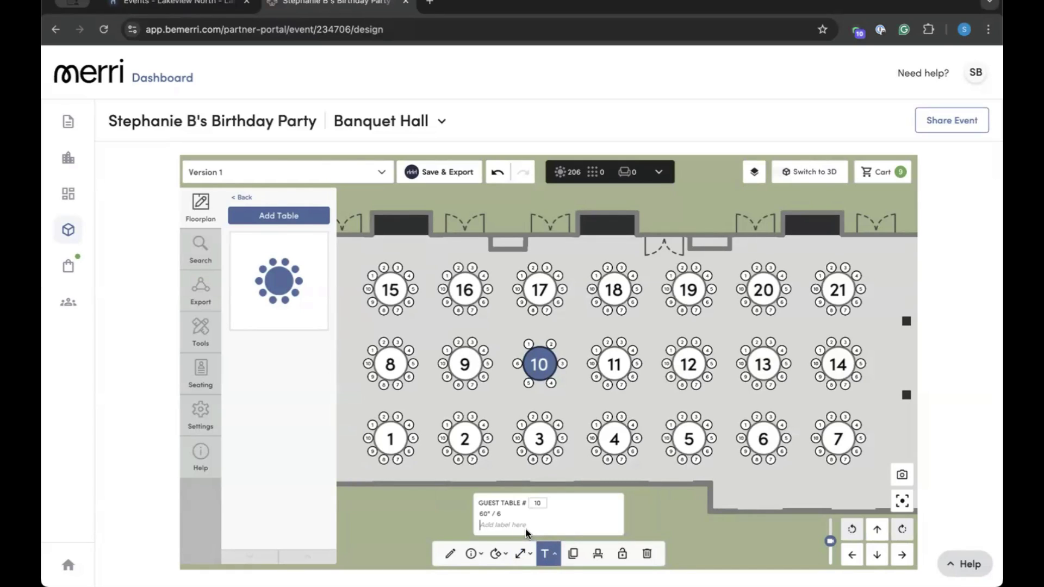
pyautogui.write('VIP')
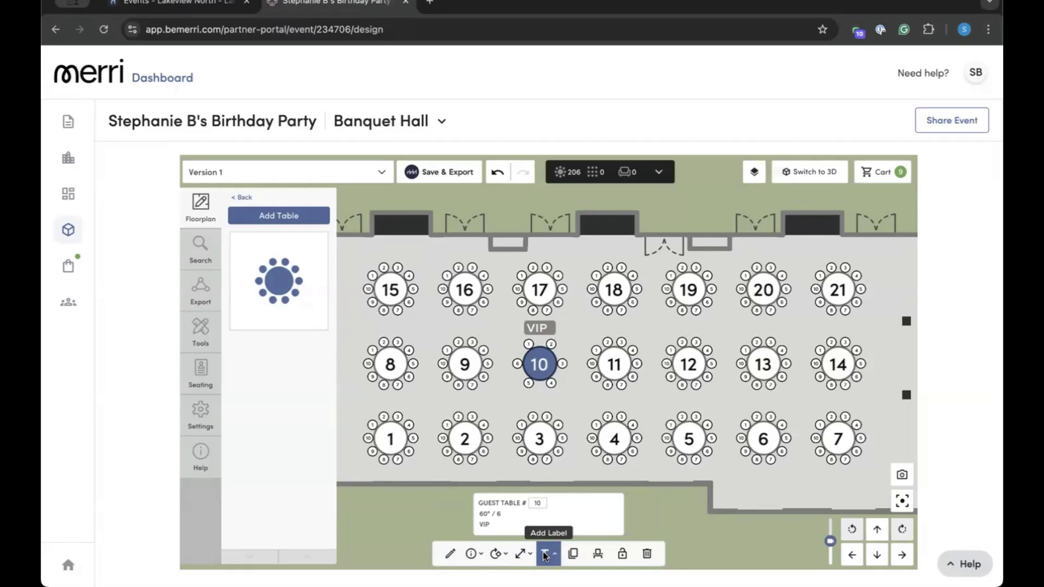
pyautogui.click(540, 504)
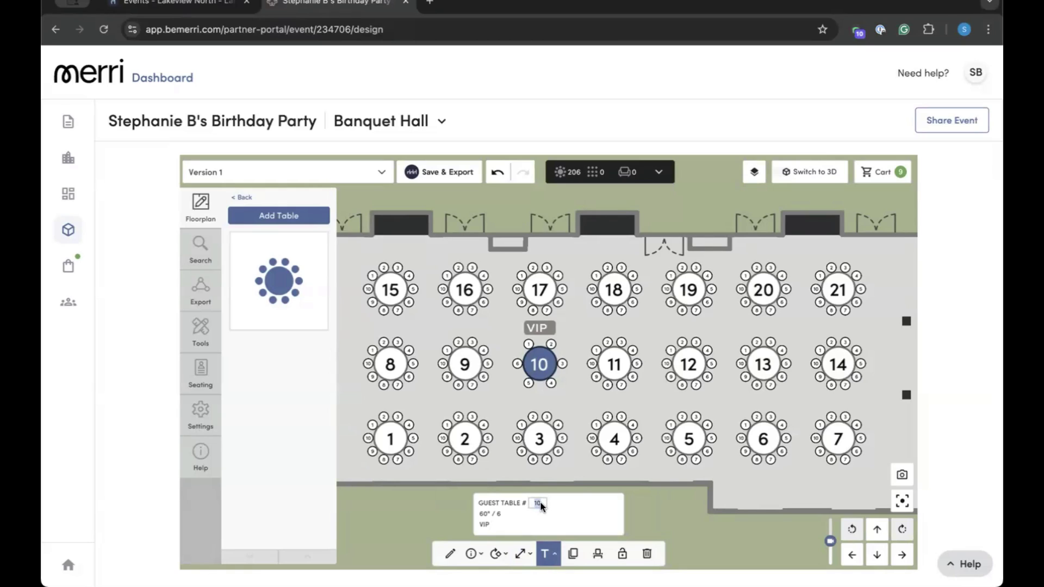
pyautogui.write('9')
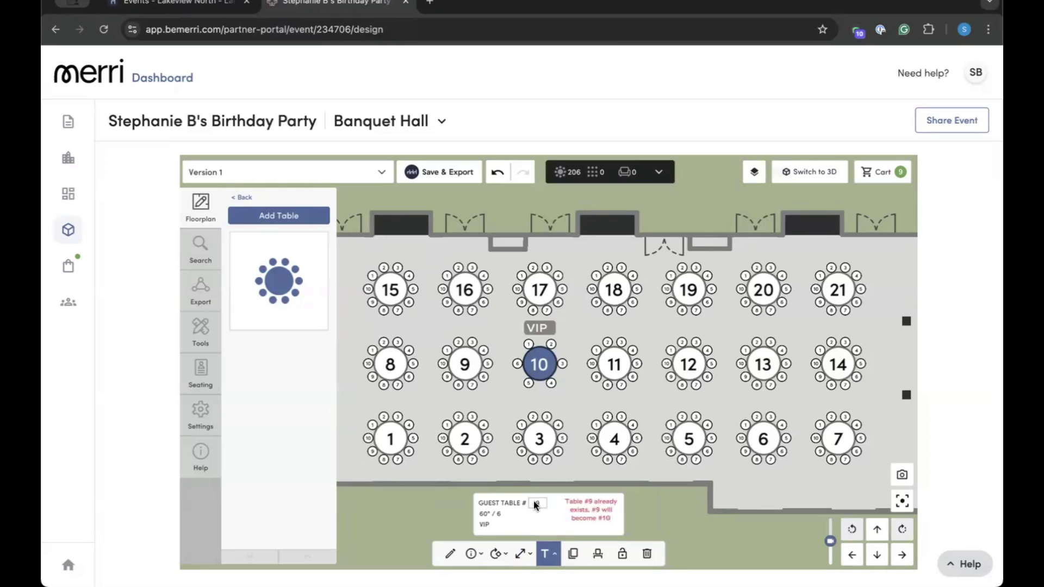
pyautogui.click(505, 404)
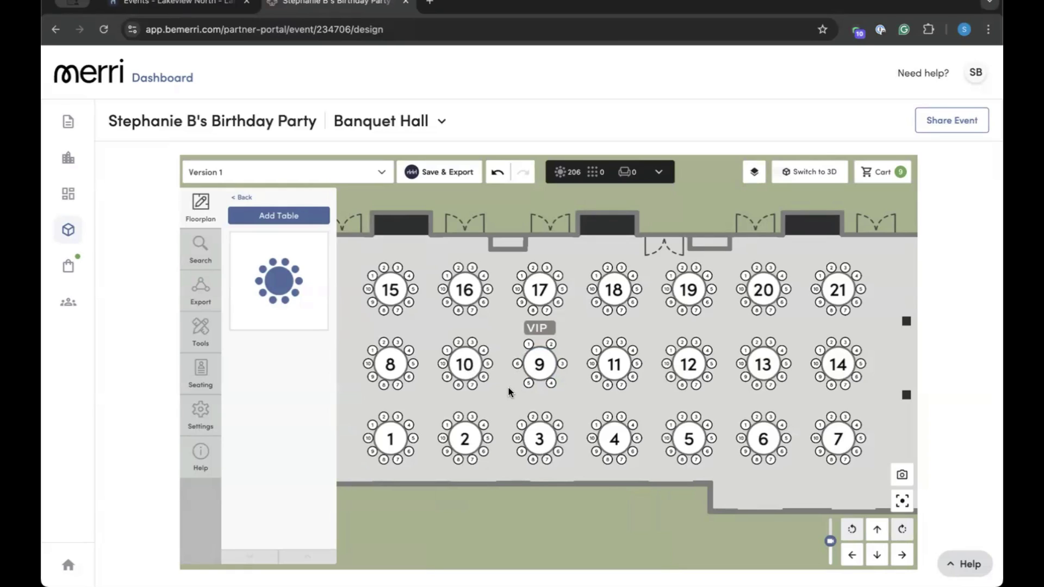
pyautogui.scroll(-4, 632, 408)
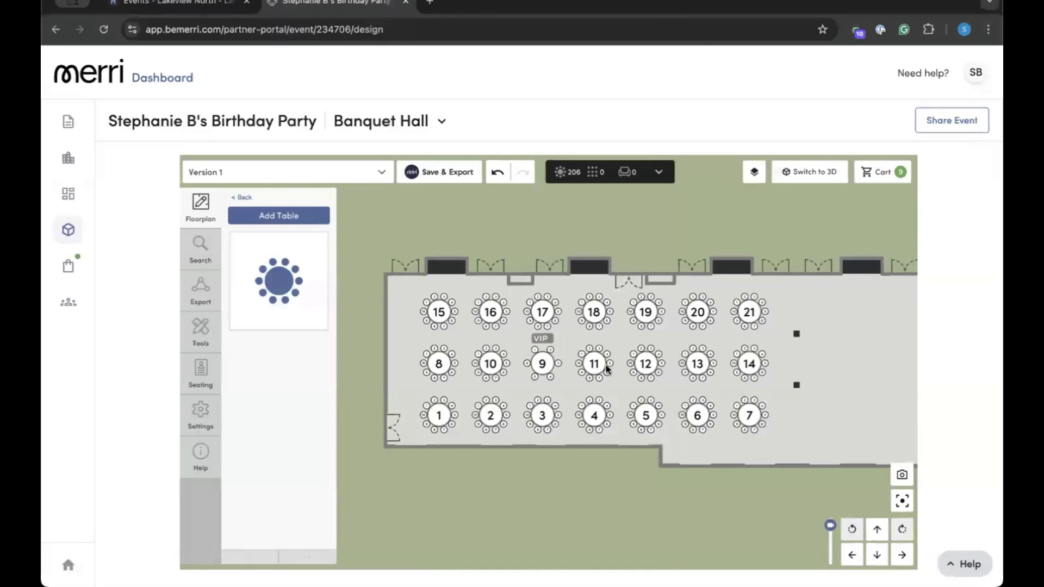
pyautogui.click(594, 360)
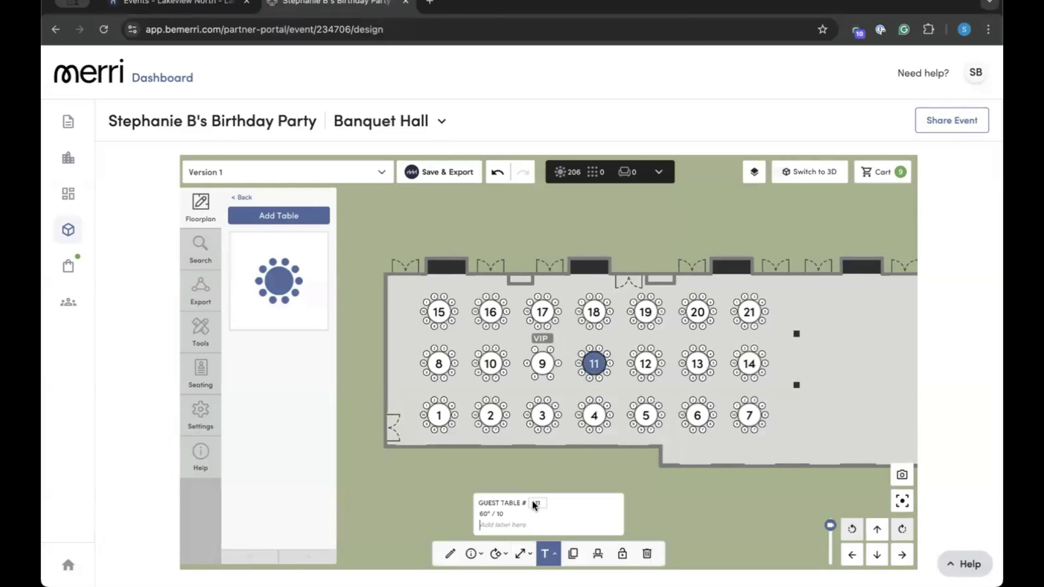
pyautogui.click(565, 460)
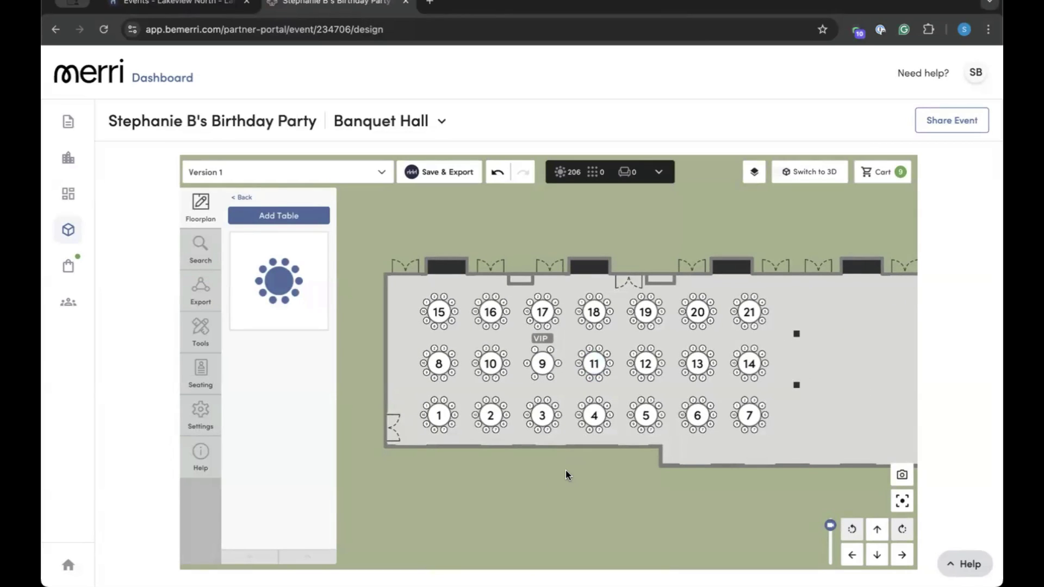
# Start click-to-number seating numbering and number the upper row of tables 1 to 7 from right to left.
pyautogui.click(192, 367)
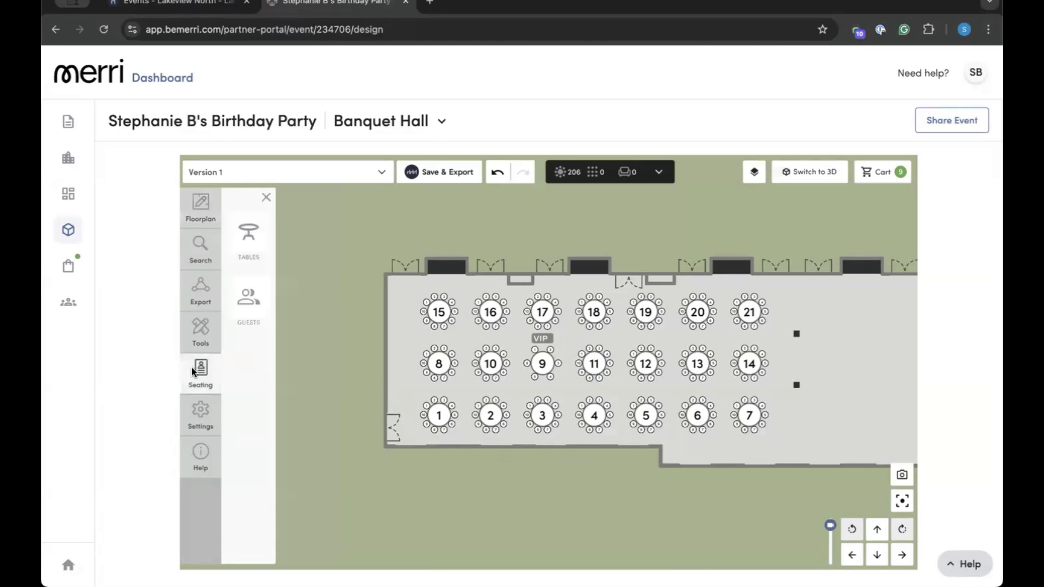
pyautogui.click(250, 233)
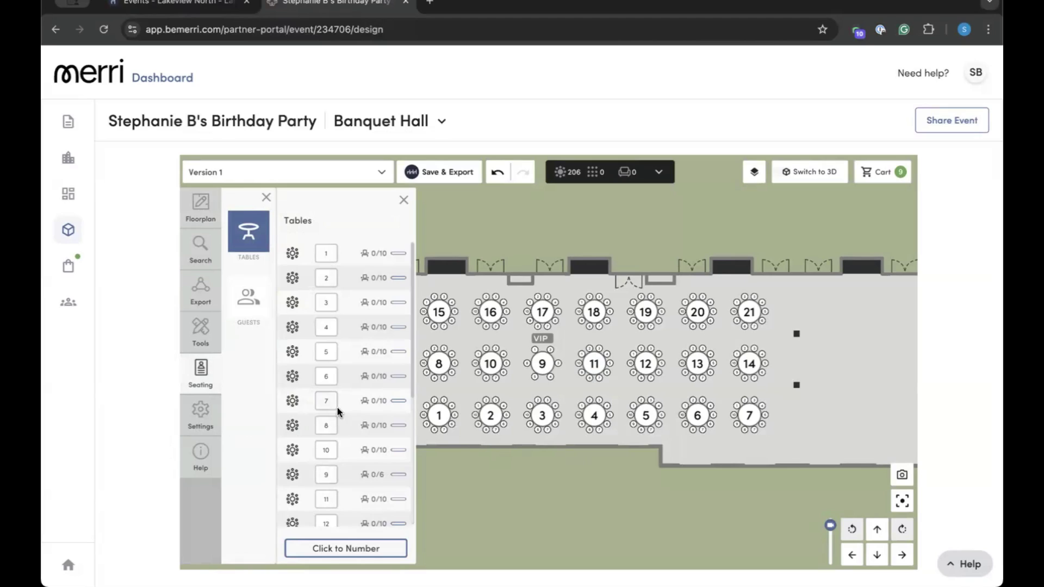
pyautogui.scroll(-1, 350, 435)
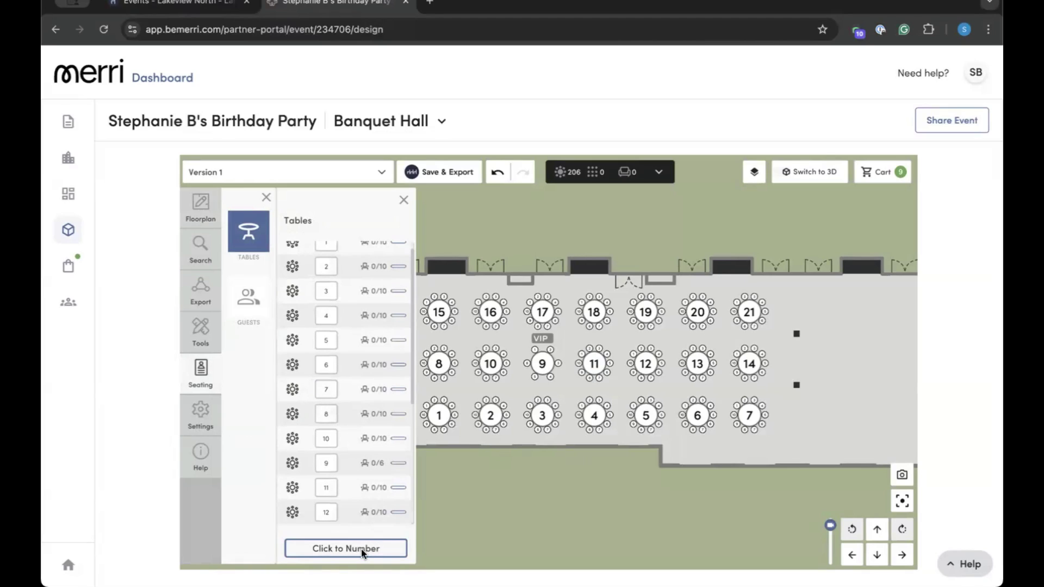
pyautogui.click(342, 550)
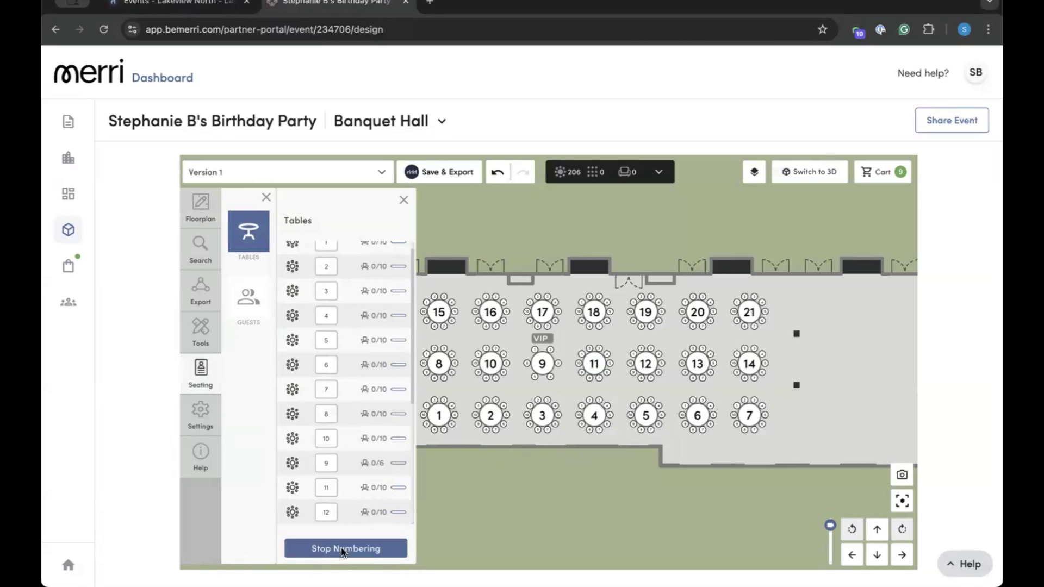
pyautogui.click(751, 310)
pyautogui.click(699, 312)
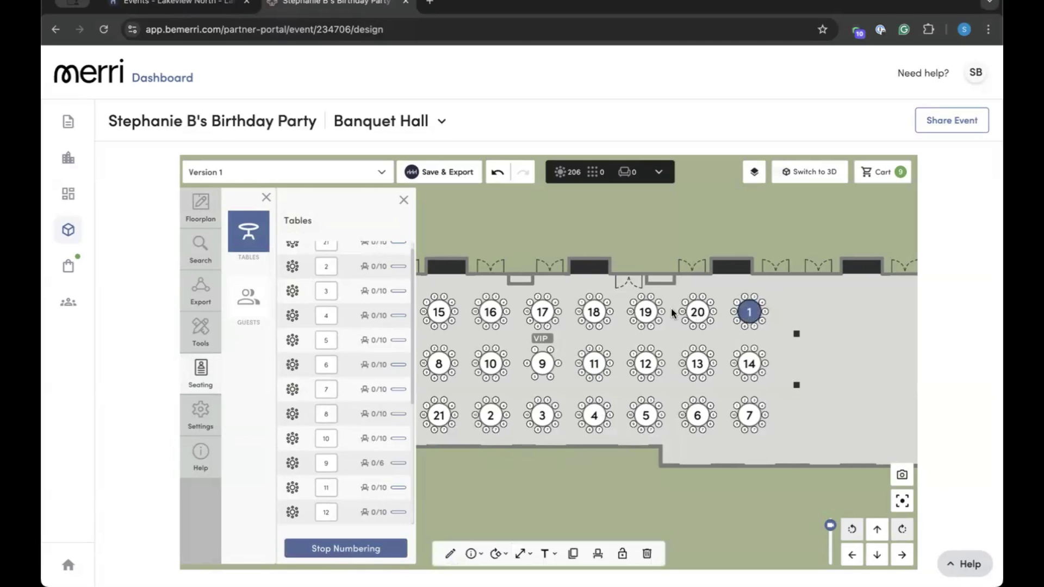
pyautogui.click(646, 312)
pyautogui.click(583, 313)
pyautogui.click(539, 314)
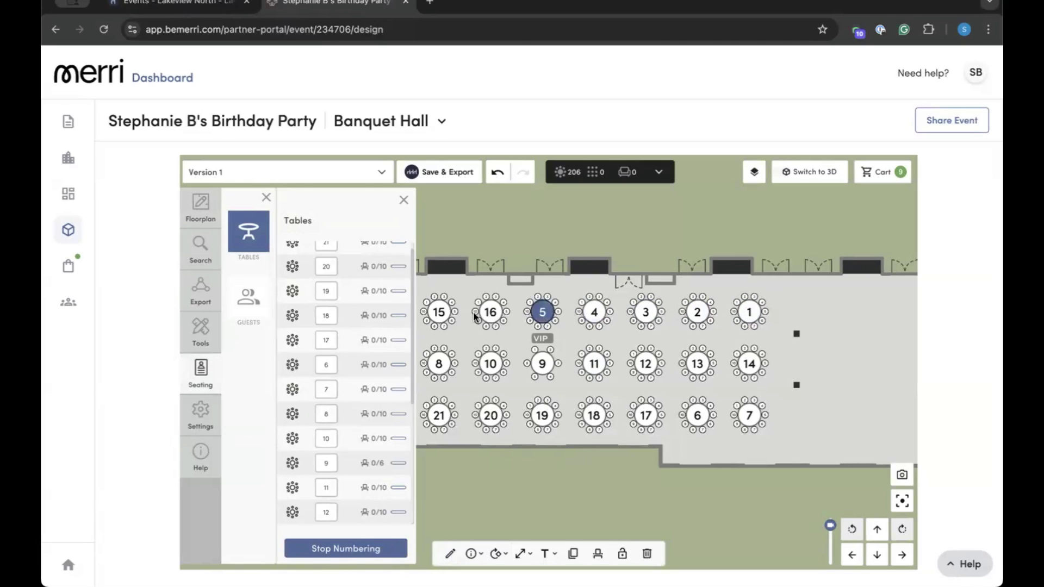
pyautogui.click(484, 315)
pyautogui.click(440, 319)
# Number the middle row of tables 8 to 14 from left to right.
pyautogui.click(440, 365)
pyautogui.click(490, 365)
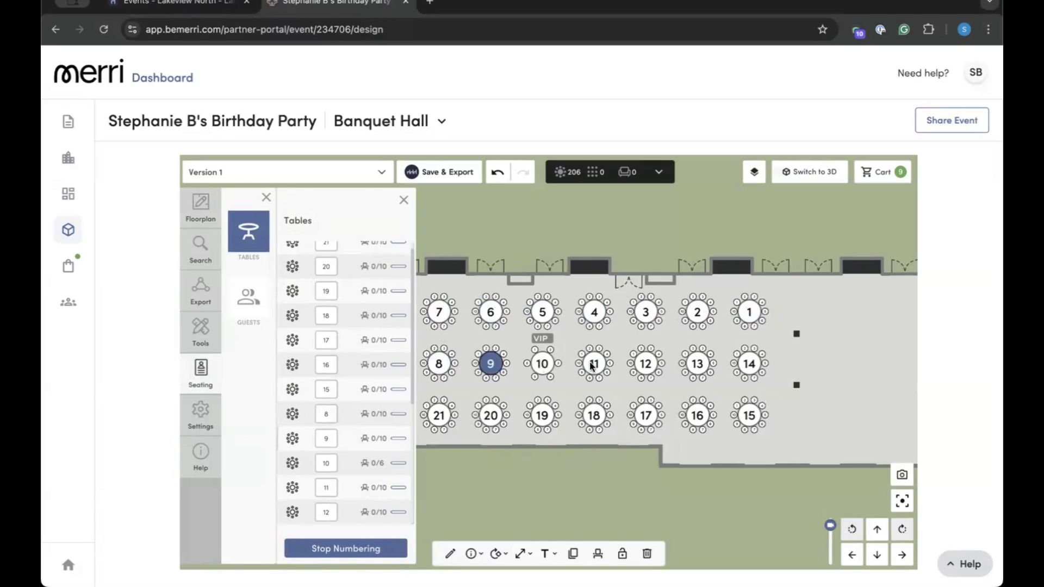
pyautogui.click(542, 364)
pyautogui.click(594, 365)
pyautogui.click(646, 365)
pyautogui.click(697, 368)
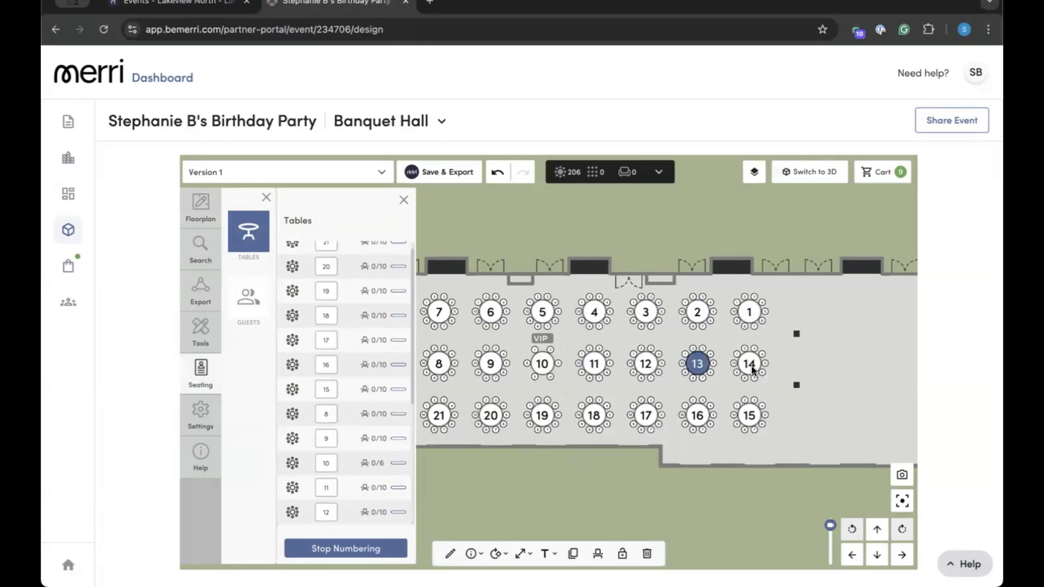
pyautogui.click(751, 366)
# Number the lower row of tables 15 to 21 from right to left and stop numbering.
pyautogui.click(746, 416)
pyautogui.click(698, 416)
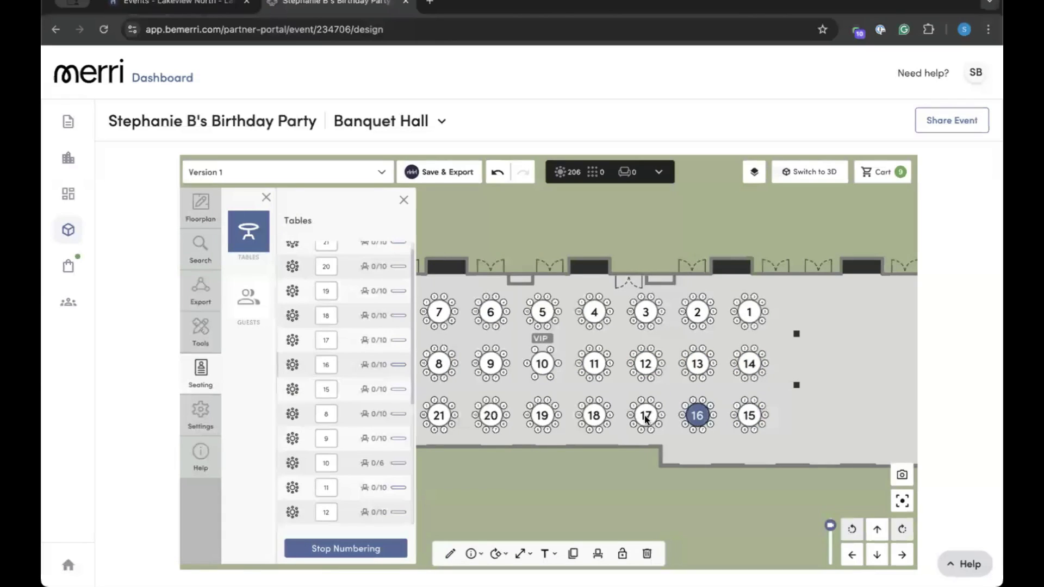
pyautogui.click(646, 416)
pyautogui.click(594, 415)
pyautogui.click(542, 415)
pyautogui.click(490, 415)
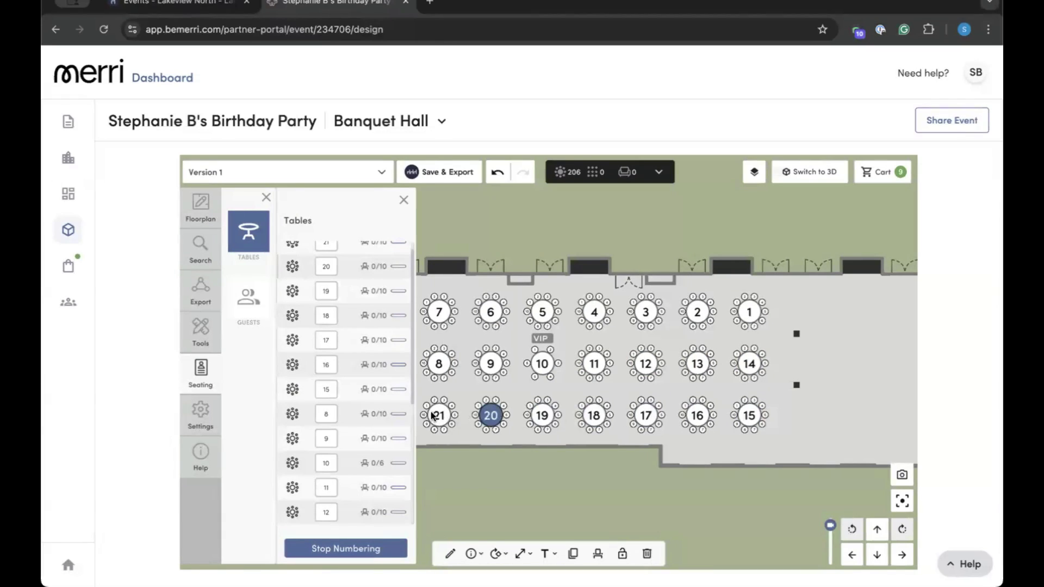
pyautogui.click(439, 416)
pyautogui.click(373, 550)
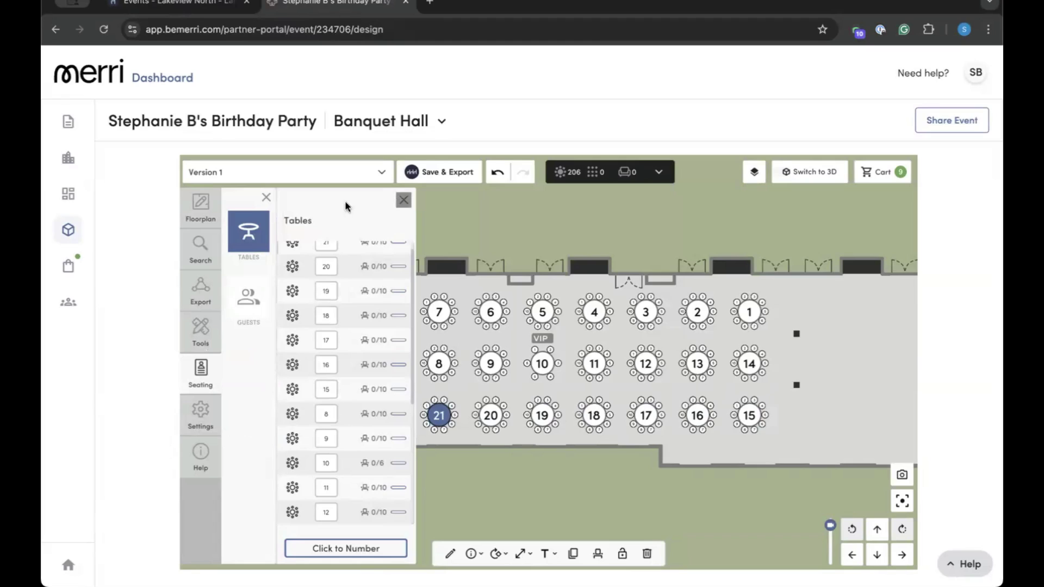
# Close the seating tools and delete the nine round tables 1 to 3, 12 to 14 and 15 to 17.
pyautogui.click(404, 199)
pyautogui.click(266, 198)
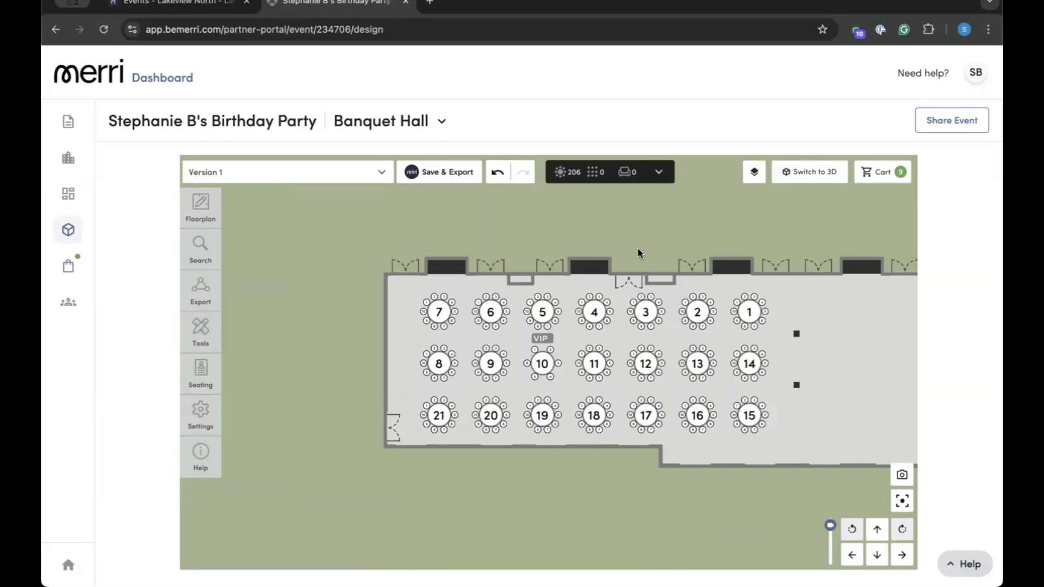
pyautogui.moveTo(638, 249); pyautogui.dragTo(766, 452)
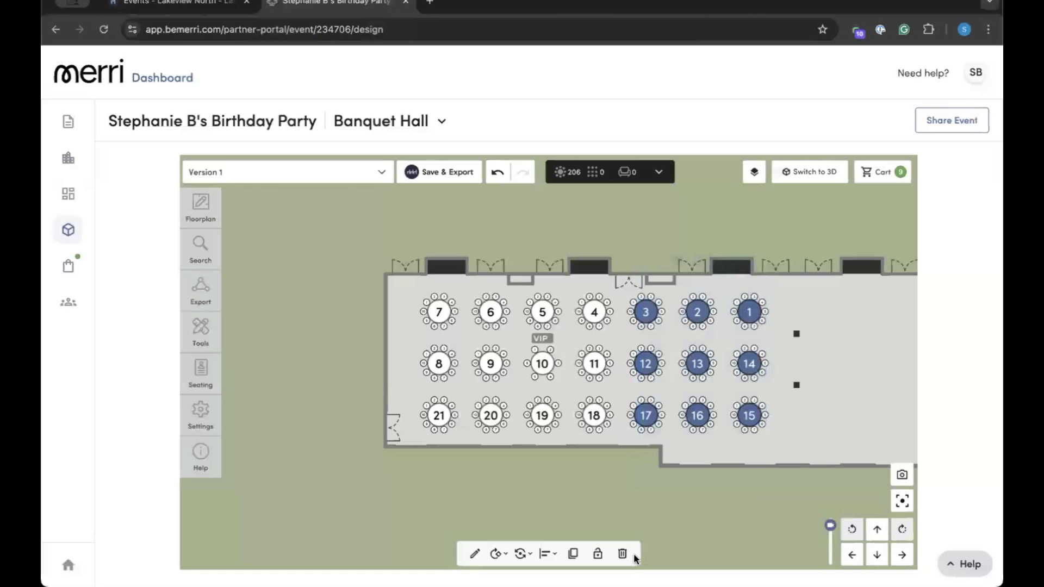
pyautogui.click(623, 554)
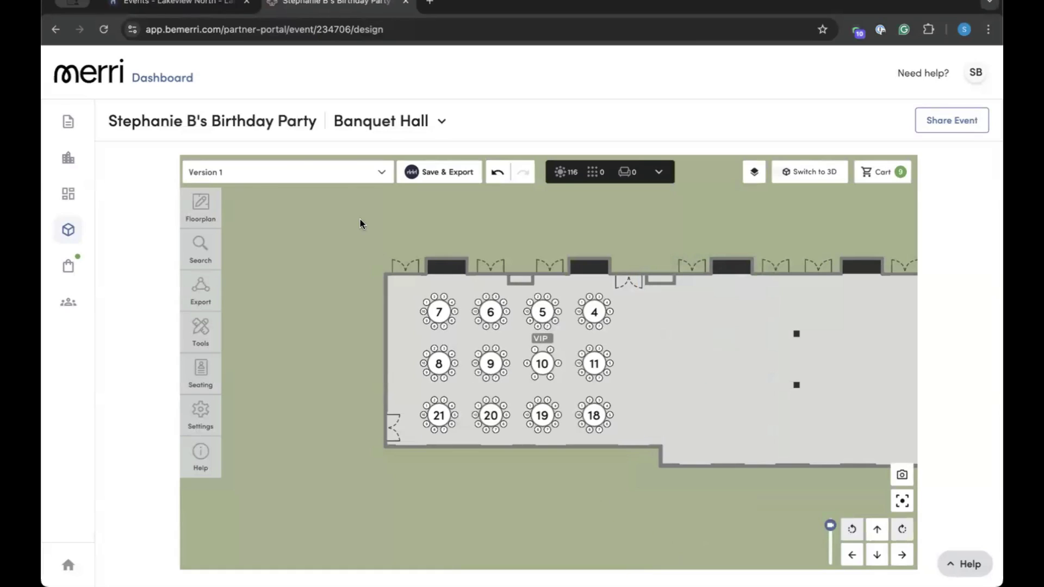
# Create a new Guest Table configuration with the Rectangle shape.
pyautogui.click(205, 208)
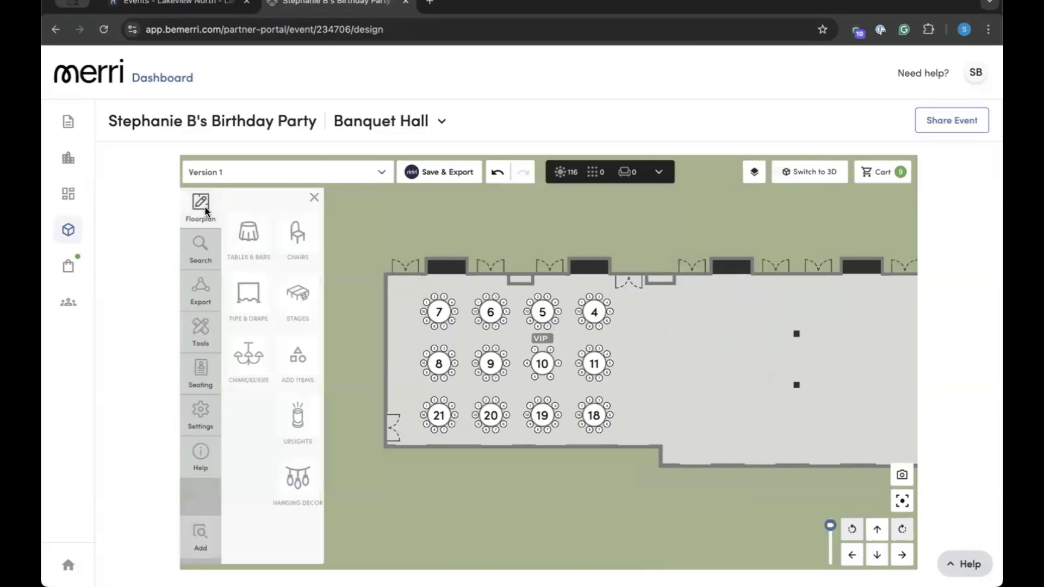
pyautogui.click(253, 234)
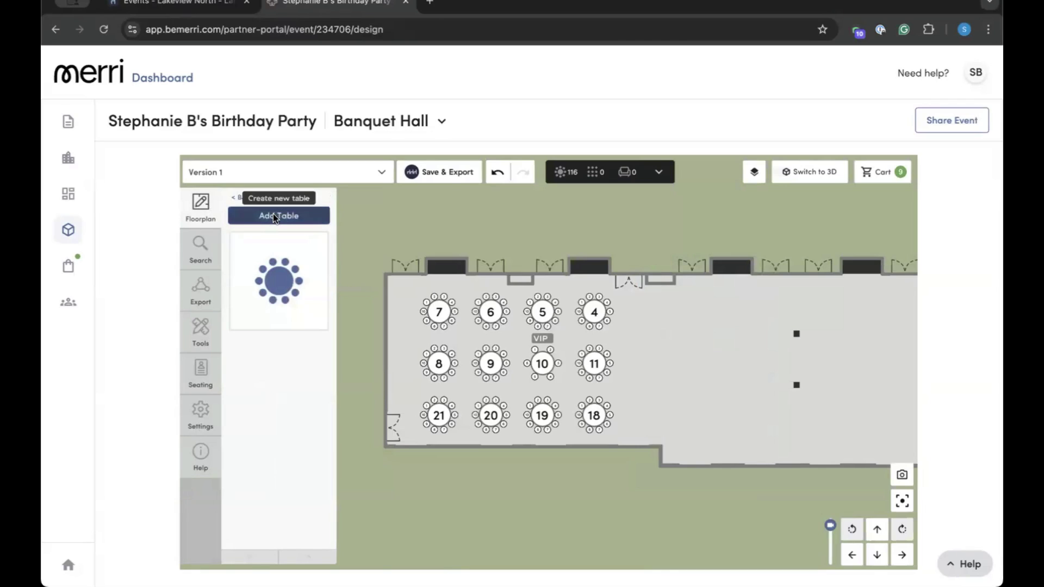
pyautogui.click(273, 213)
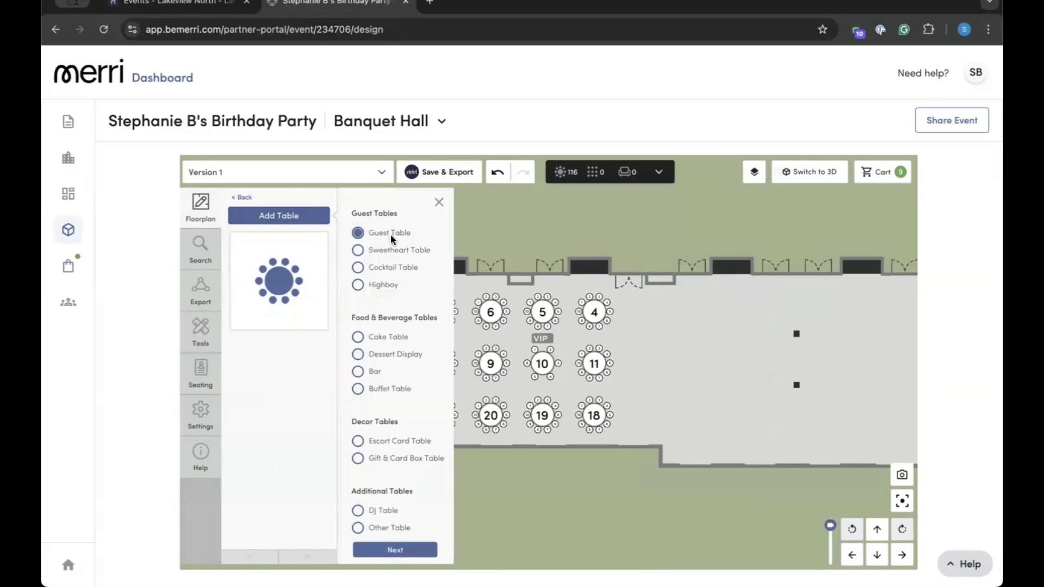
pyautogui.click(421, 551)
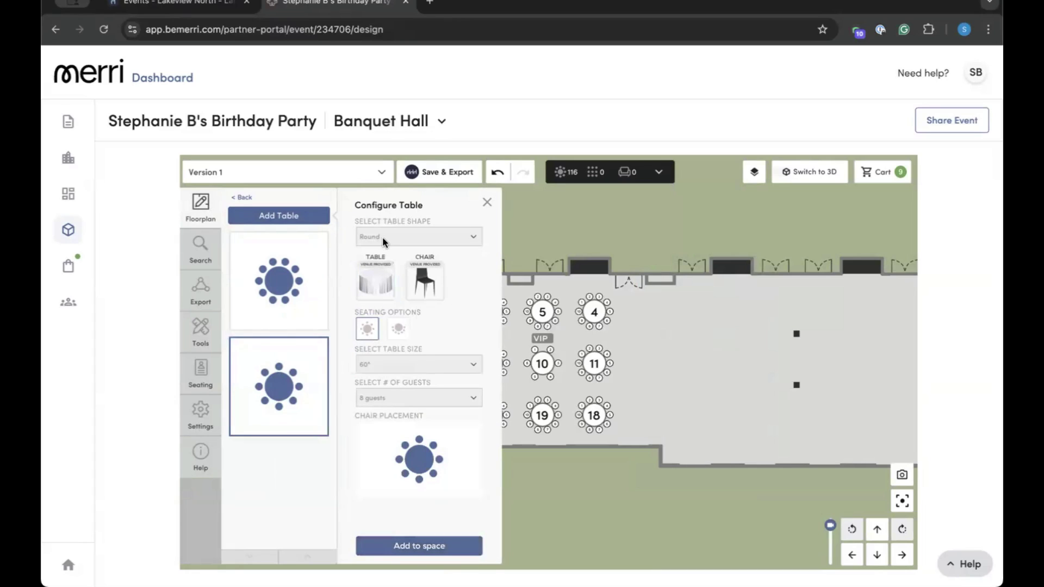
pyautogui.click(385, 237)
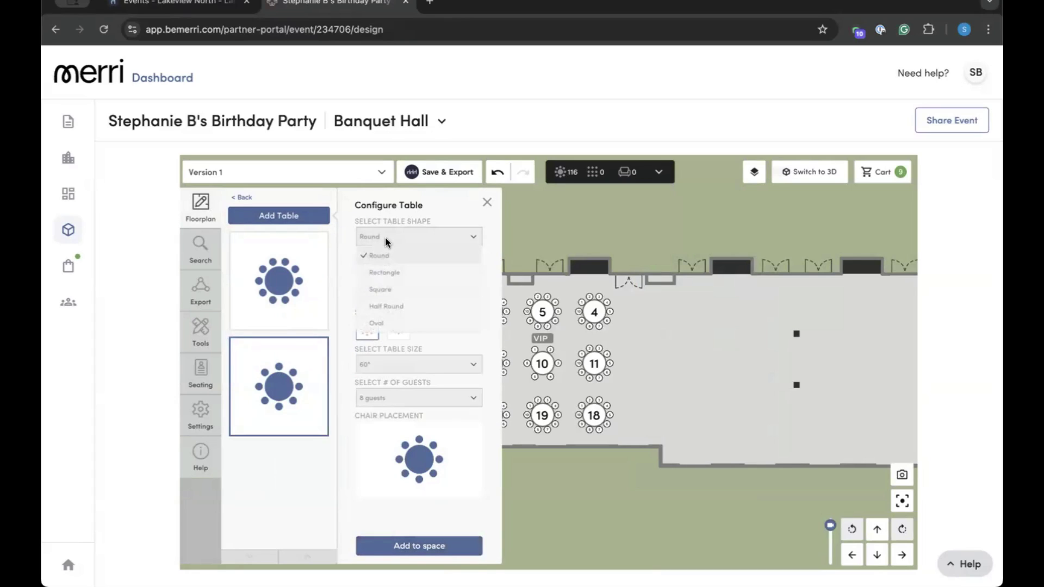
pyautogui.click(396, 273)
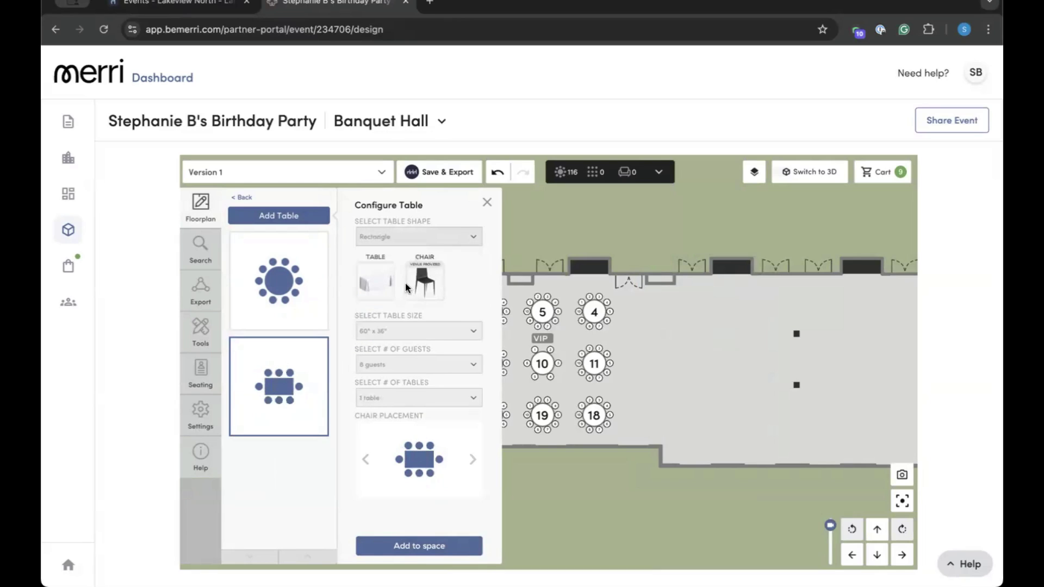
# Set the rectangular table to 96" x 36" with 4 guests, all seated along one long side.
pyautogui.click(380, 332)
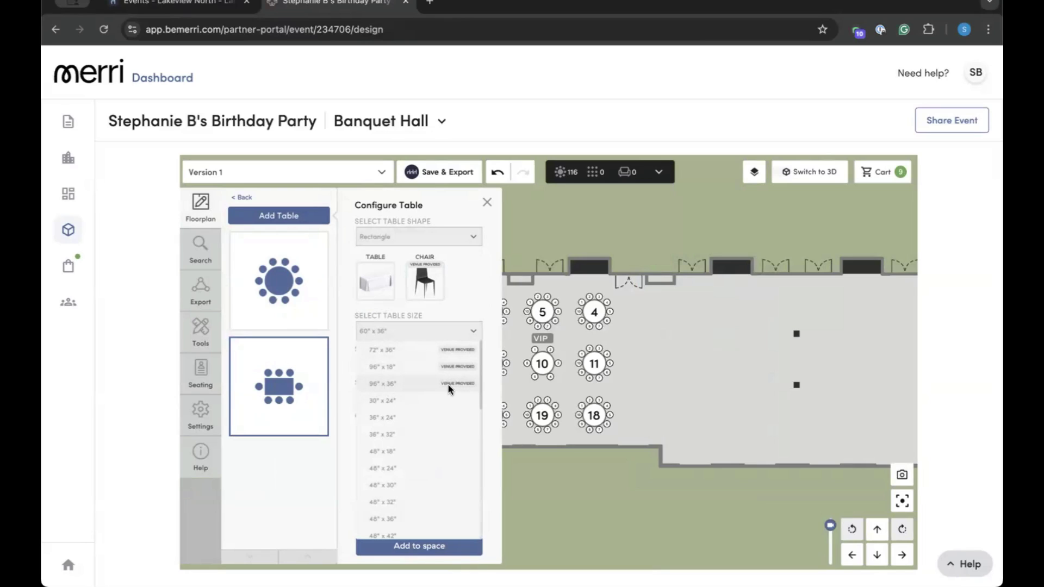
pyautogui.click(410, 381)
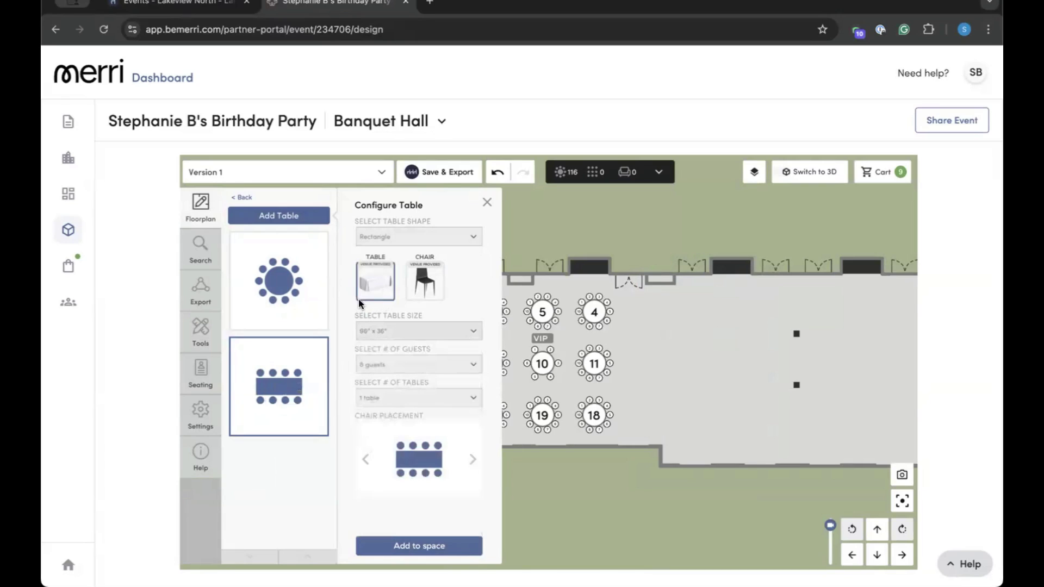
pyautogui.click(428, 365)
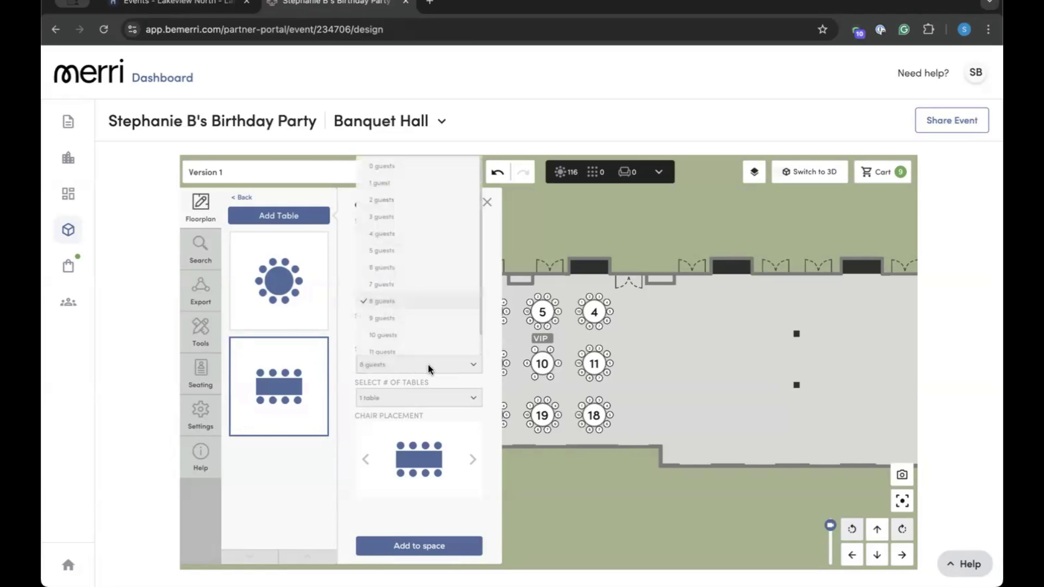
pyautogui.click(409, 234)
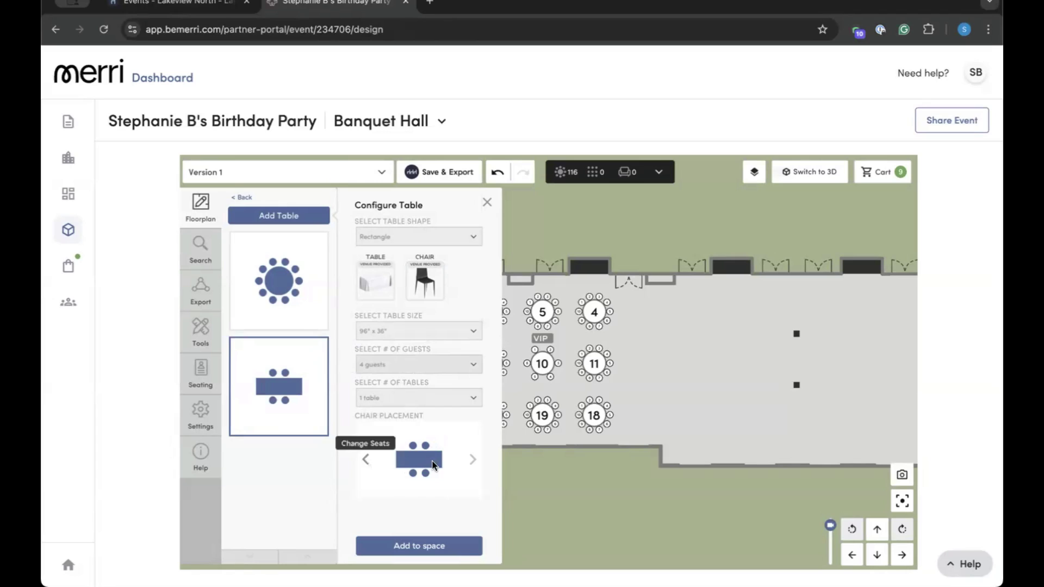
pyautogui.click(473, 460)
pyautogui.click(366, 461)
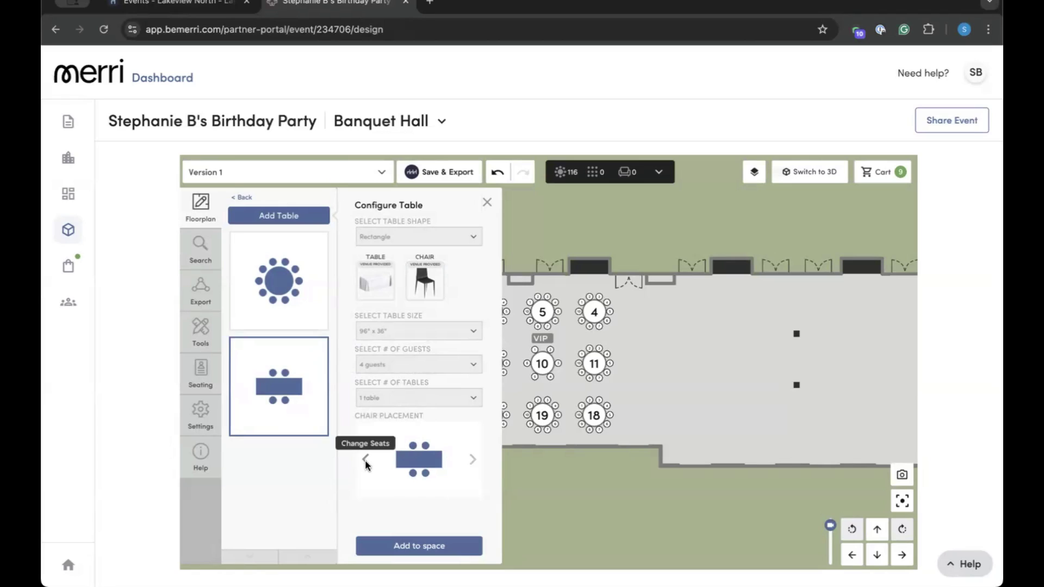
pyautogui.click(366, 461)
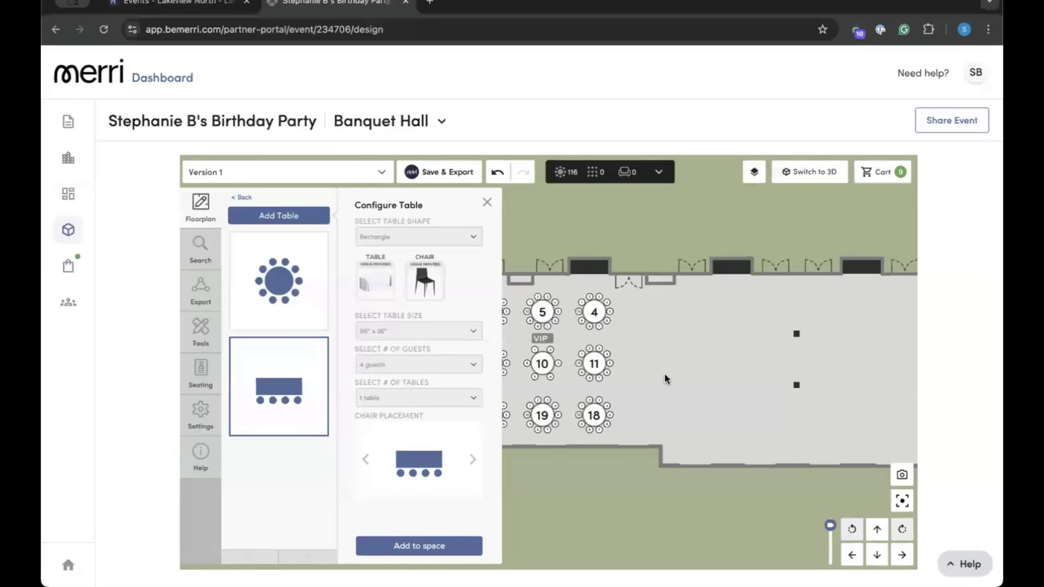
# Lay out the rectangular tables as an Empty Square in the open floor area between the round tables and the pillars.
pyautogui.click(282, 380)
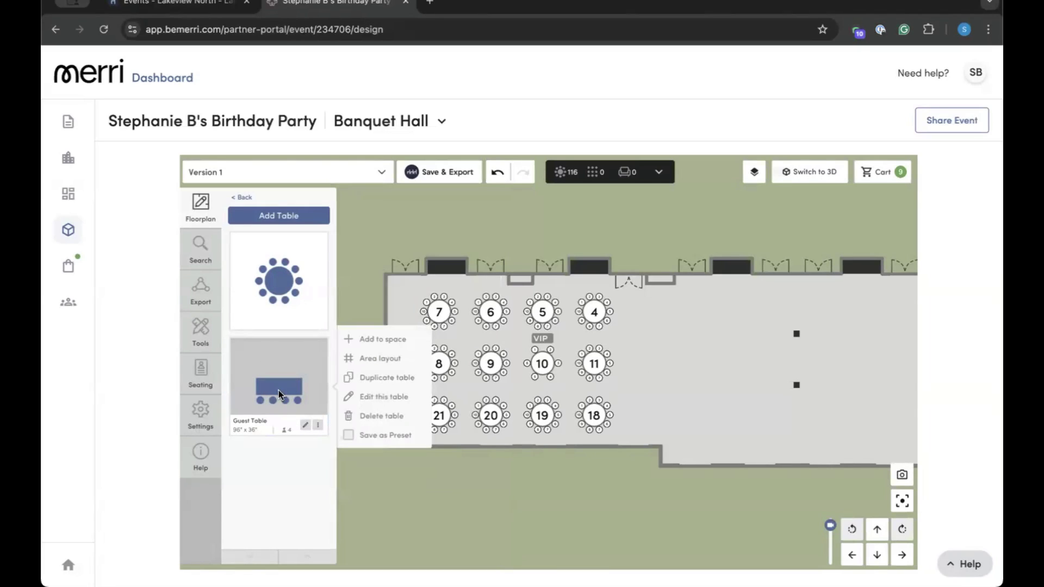
pyautogui.click(389, 357)
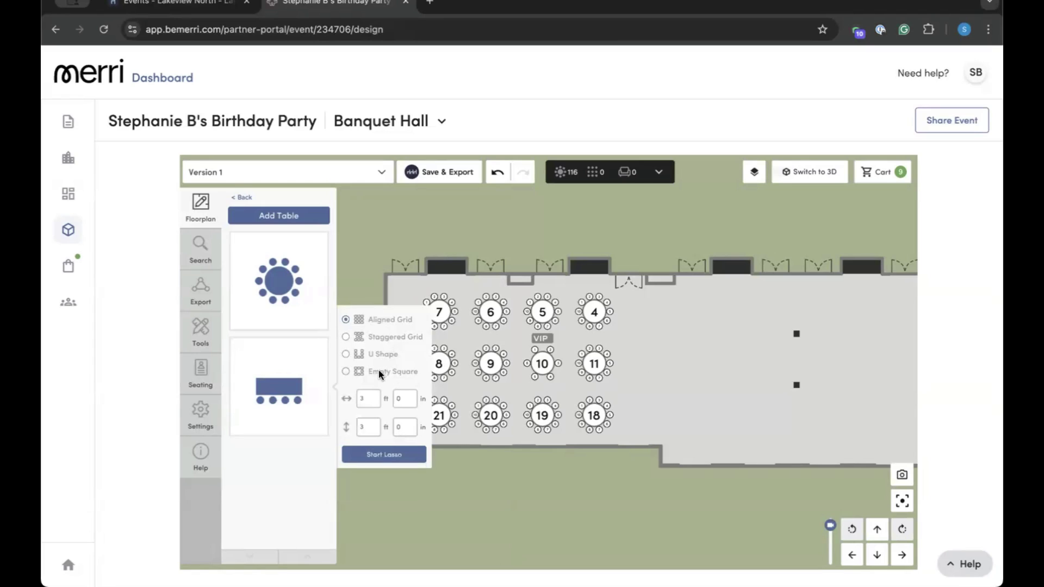
pyautogui.click(345, 372)
pyautogui.click(365, 455)
pyautogui.moveTo(638, 318)
pyautogui.mouseDown()
pyautogui.moveTo(640, 416)
pyautogui.moveTo(764, 420)
pyautogui.mouseUp()
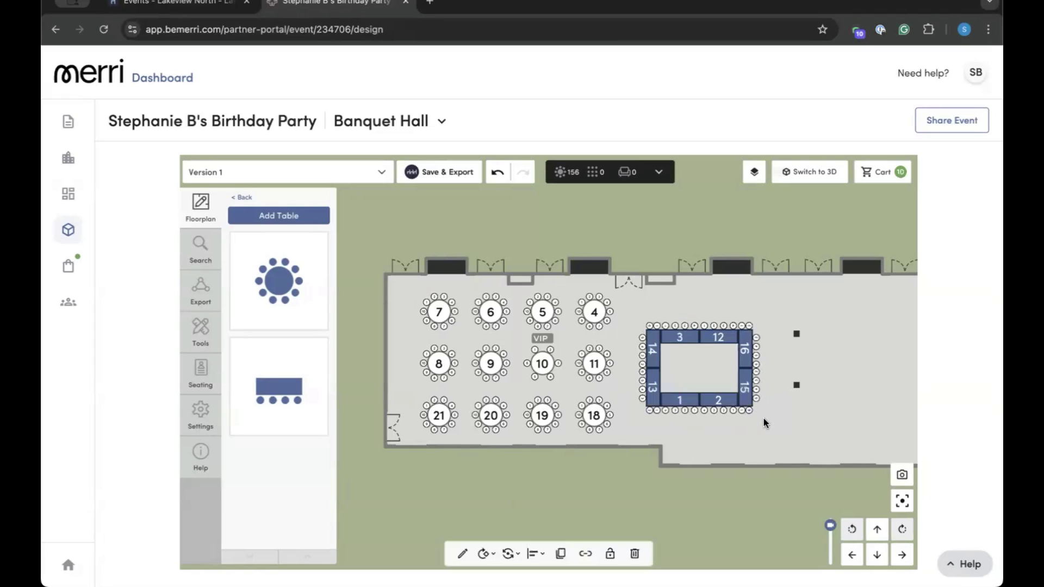
# Delete tables 13, 1, 2 and 15 from the lower half of the hollow square.
pyautogui.click(702, 458)
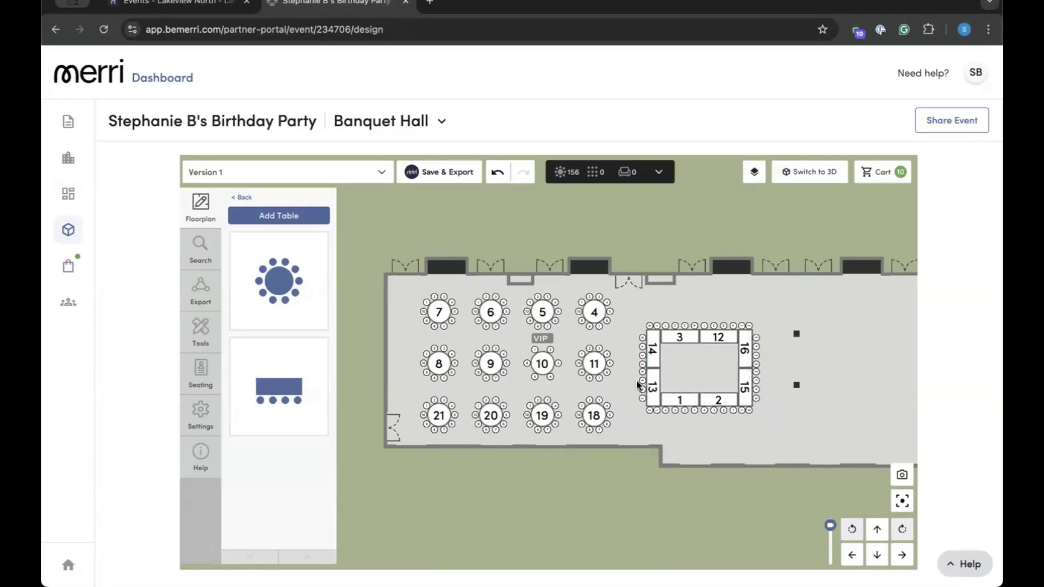
pyautogui.moveTo(631, 378); pyautogui.dragTo(758, 419)
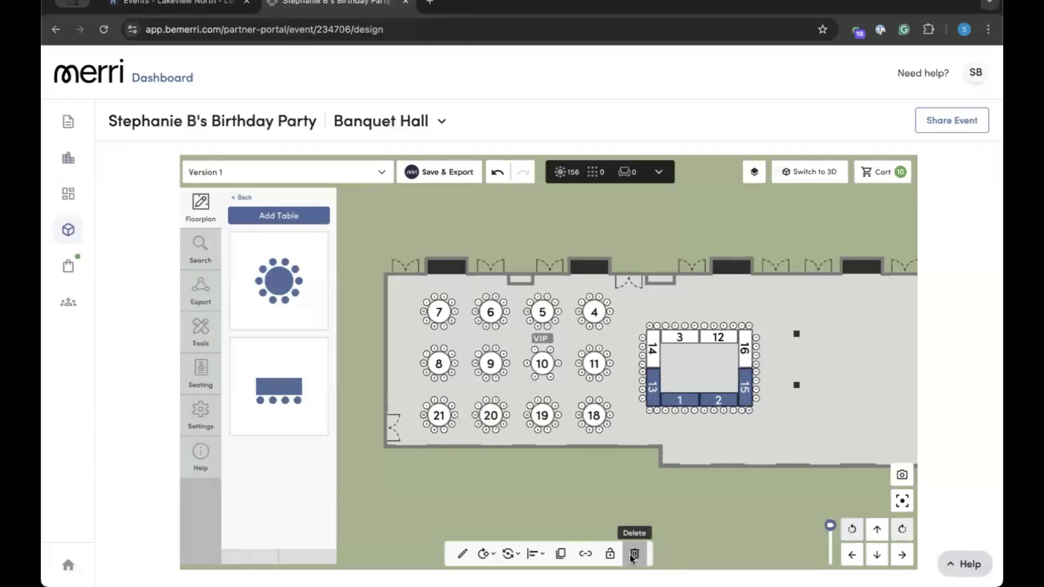
pyautogui.click(631, 553)
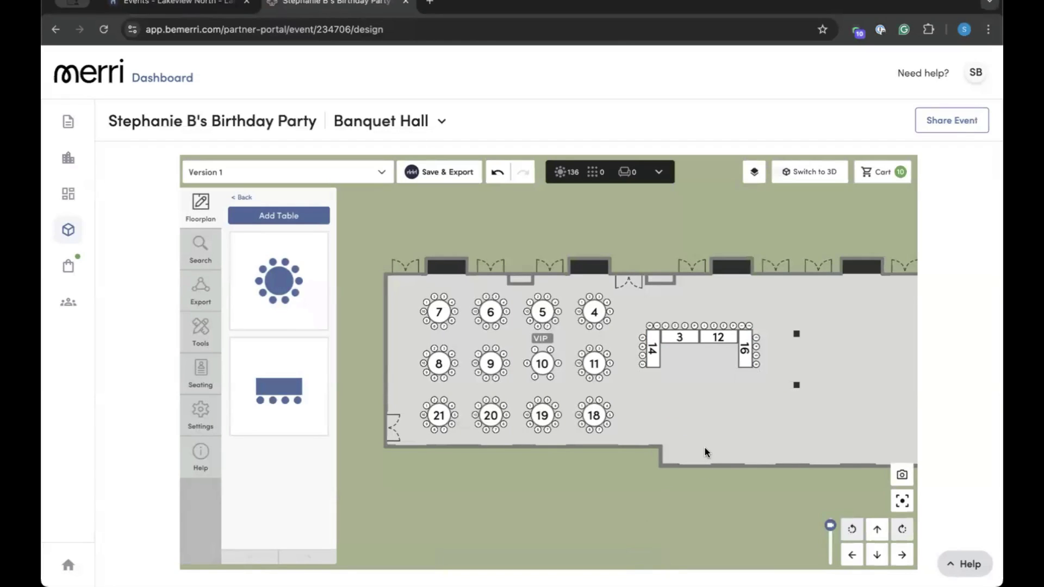
# Examine the rectangular table's area layout patterns and the round table's action options, including Save as Preset, and return to the floorplan item categories.
pyautogui.click(282, 377)
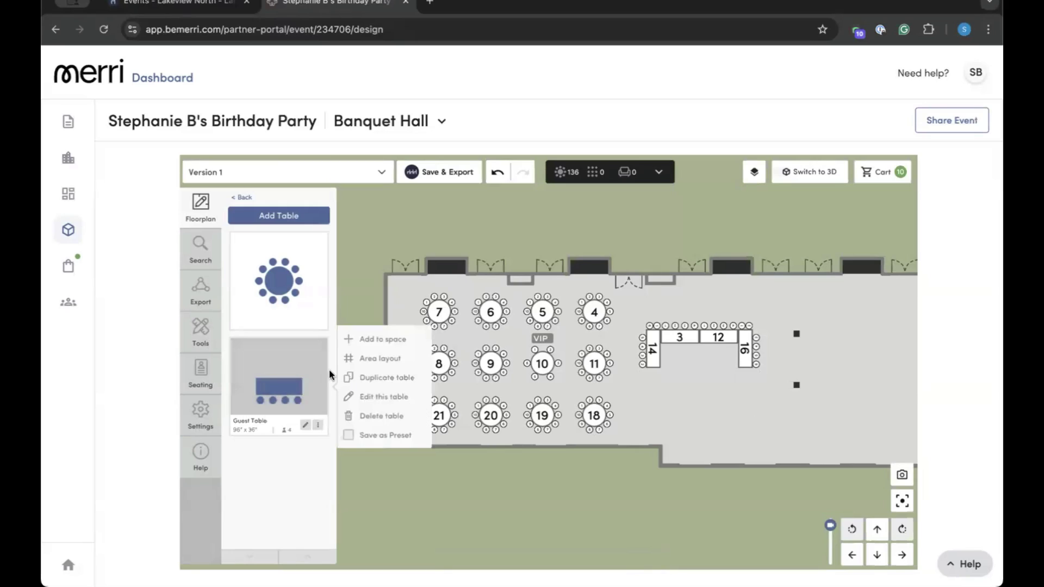
pyautogui.click(374, 358)
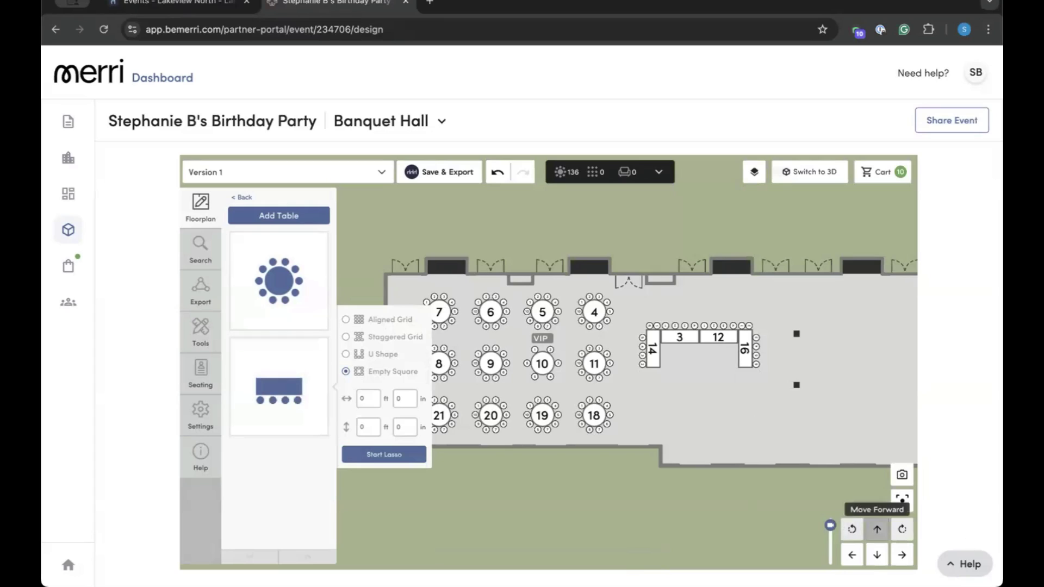
pyautogui.click(877, 529)
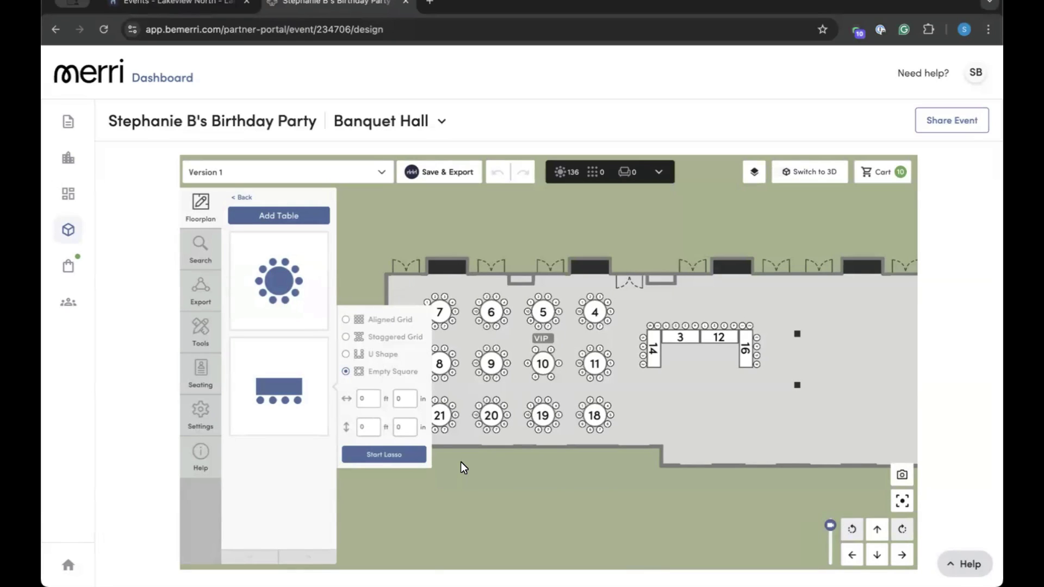
pyautogui.click(456, 492)
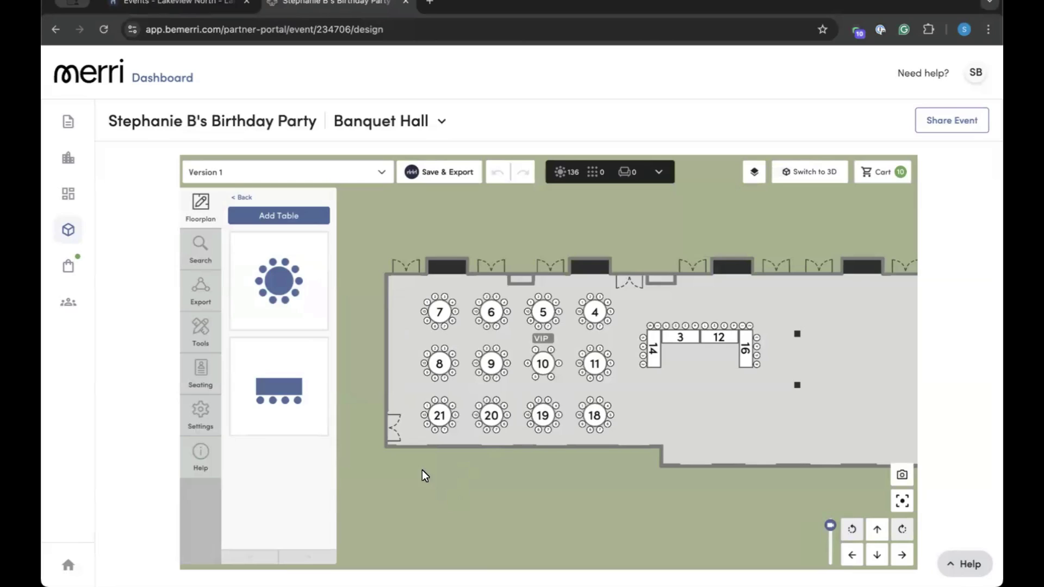
pyautogui.moveTo(287, 287)
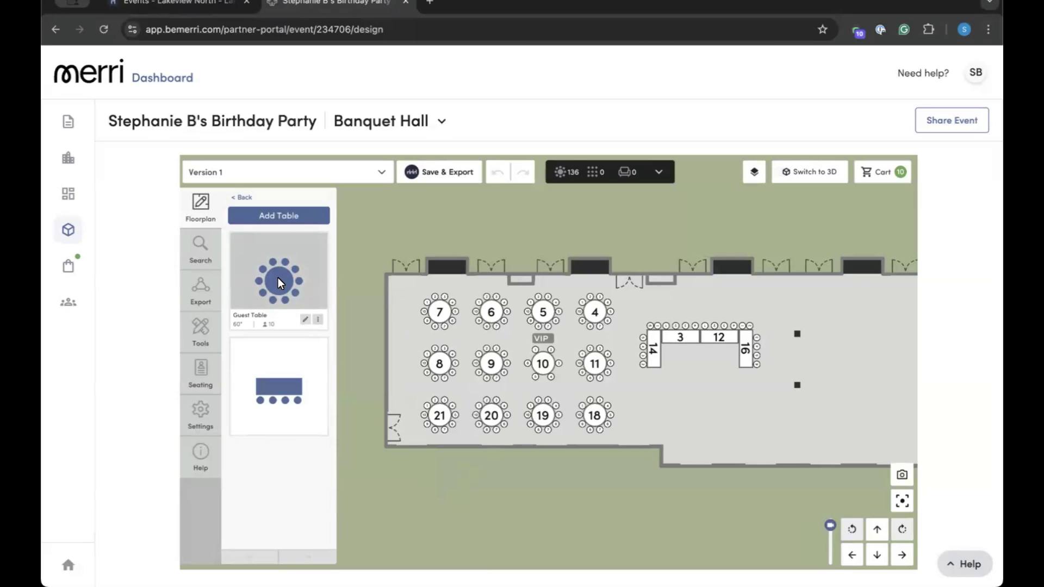
pyautogui.click(278, 281)
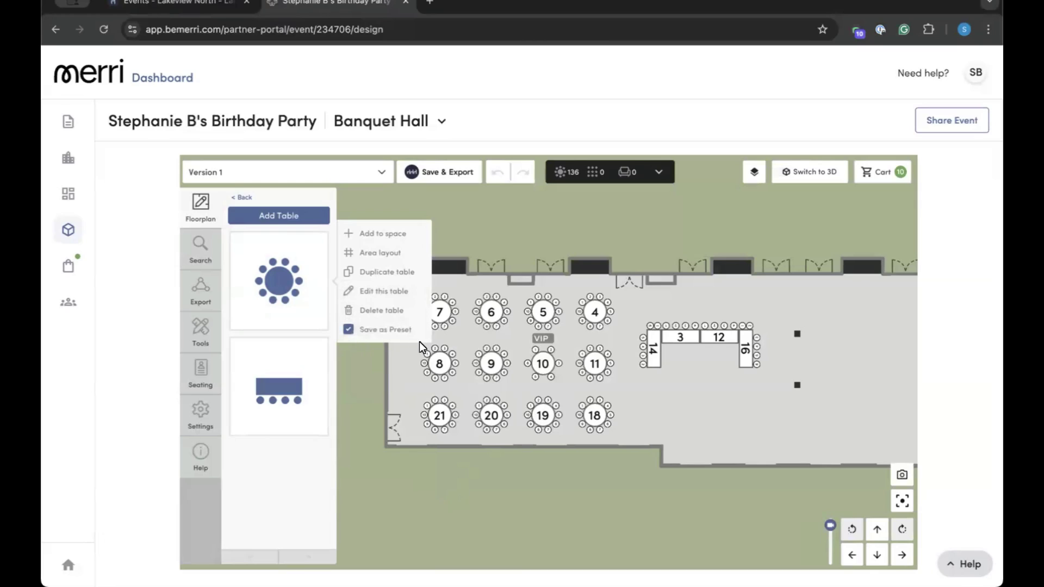
pyautogui.moveTo(321, 295)
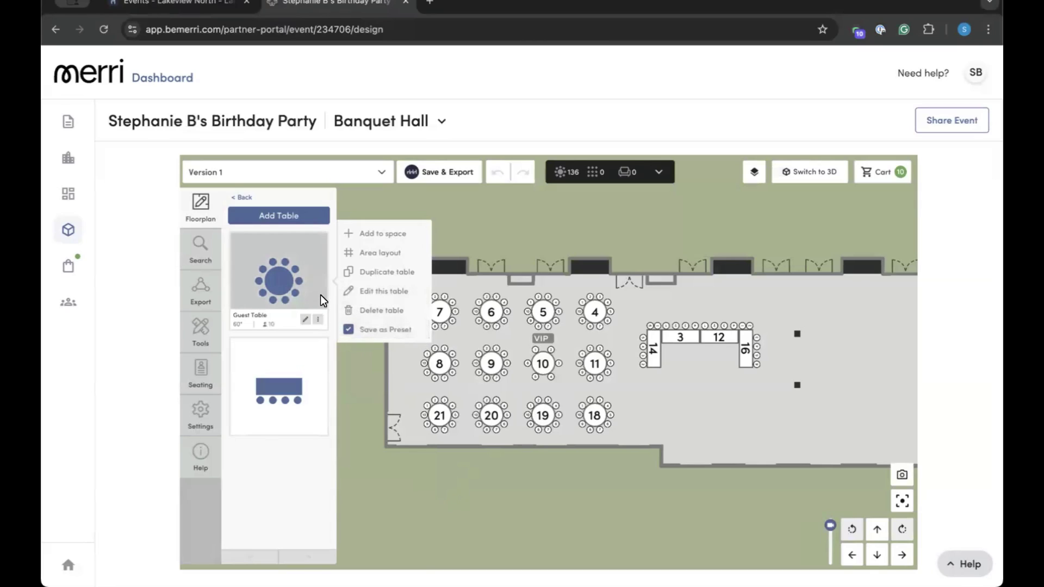
pyautogui.moveTo(276, 373)
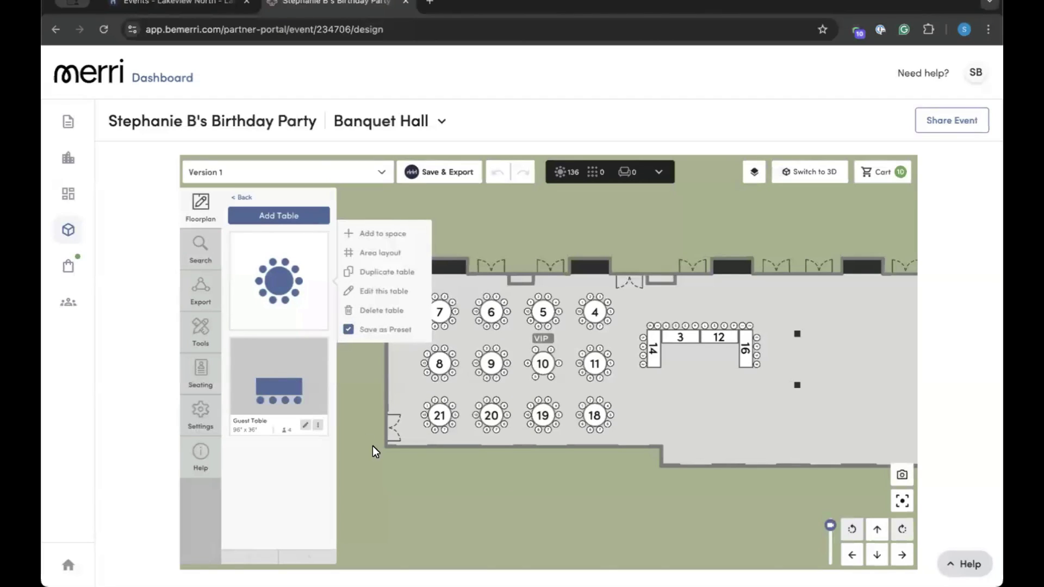
pyautogui.click(243, 197)
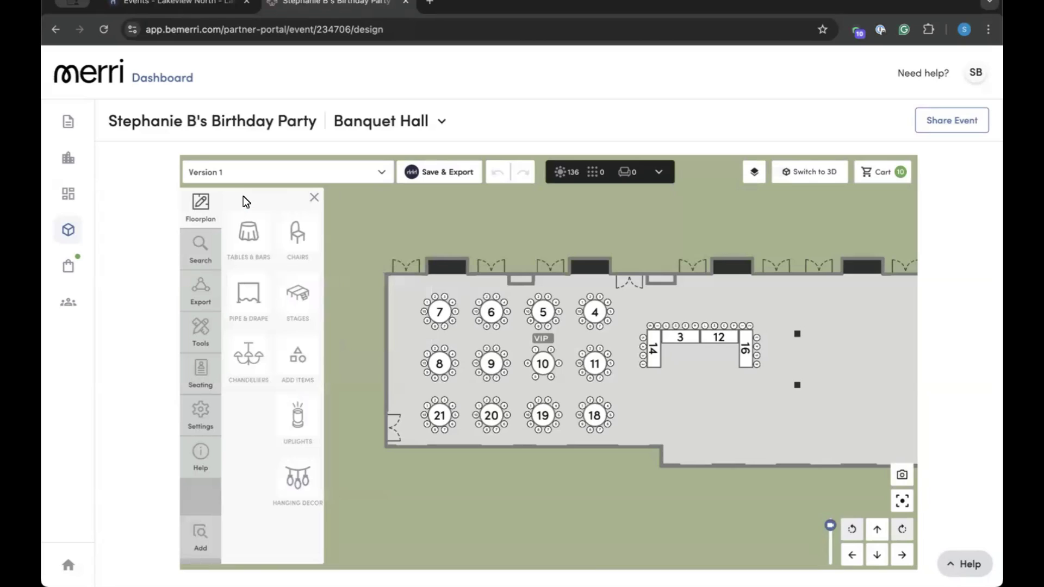
# Create a straight-row chair layout with an aisle, using 7 rows with 6 chairs on each side.
pyautogui.moveTo(287, 230)
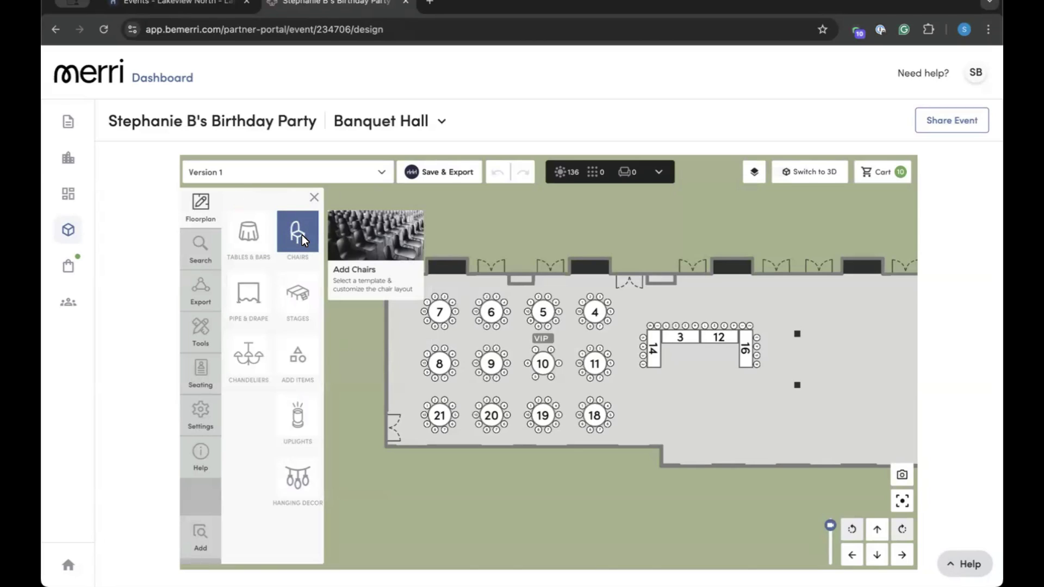
pyautogui.click(302, 235)
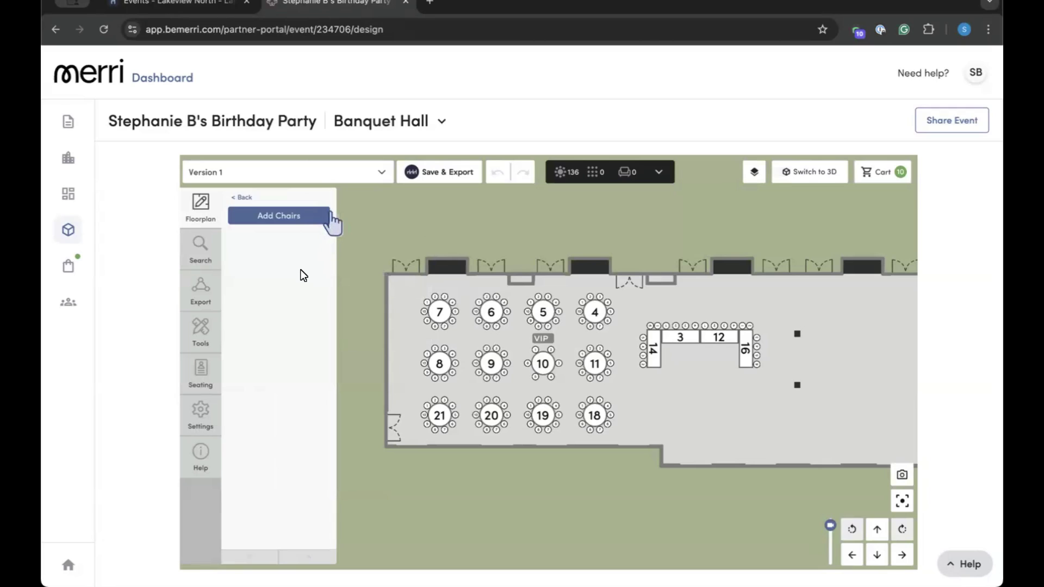
pyautogui.click(902, 555)
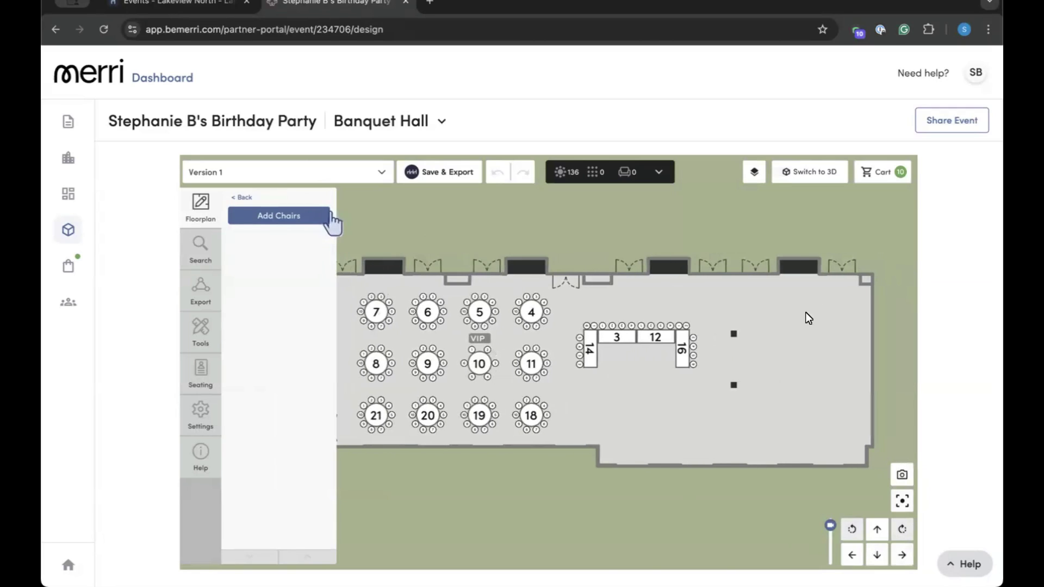
pyautogui.click(274, 222)
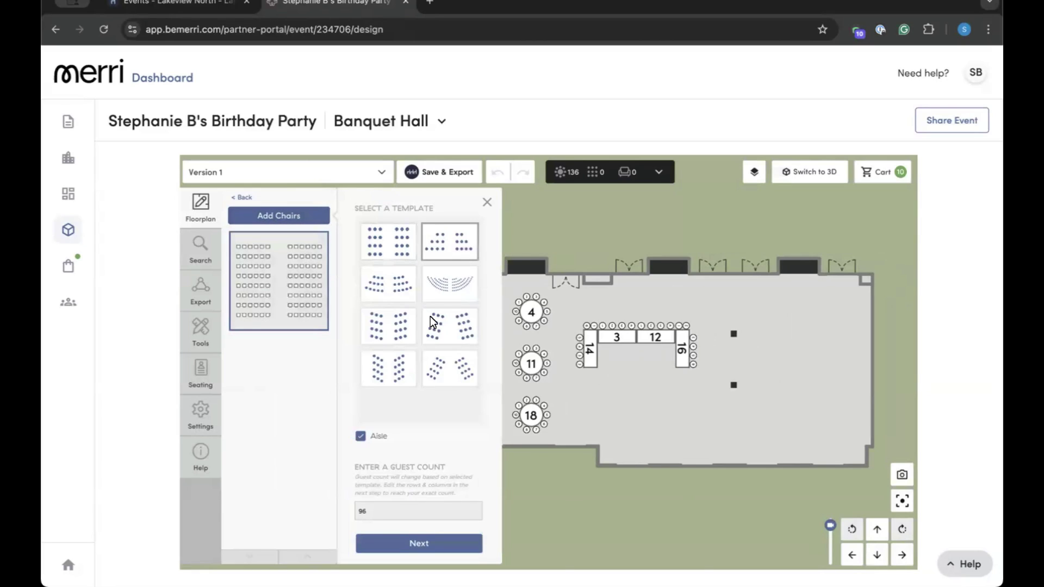
pyautogui.click(373, 244)
pyautogui.doubleClick(381, 513)
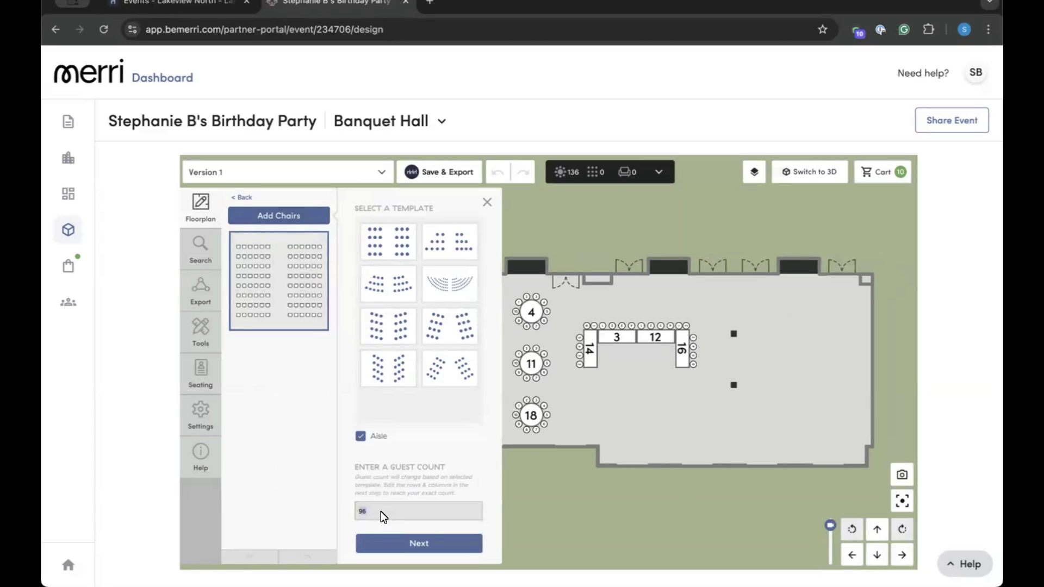
pyautogui.click(448, 544)
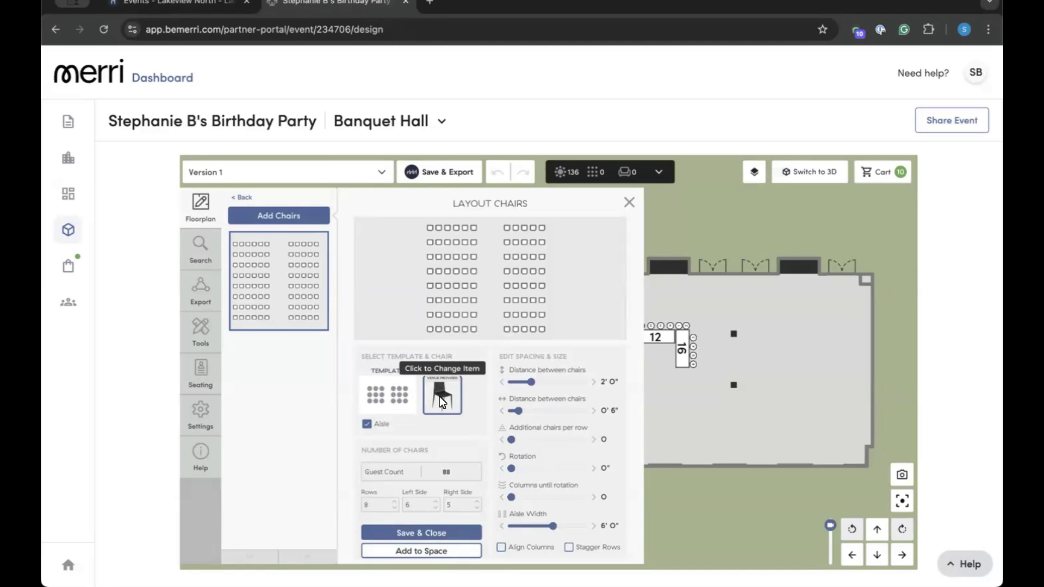
pyautogui.click(396, 508)
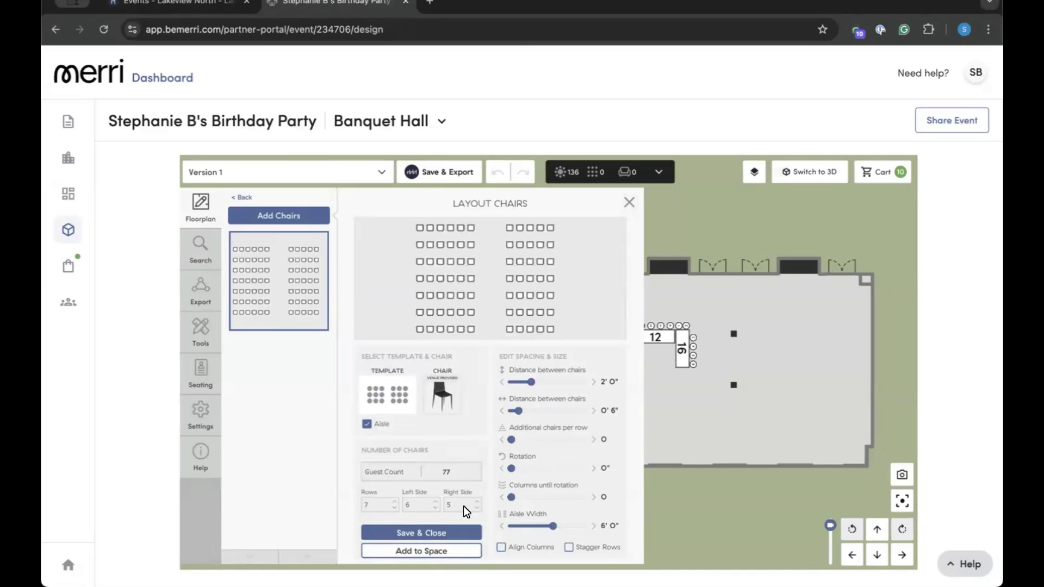
pyautogui.click(476, 502)
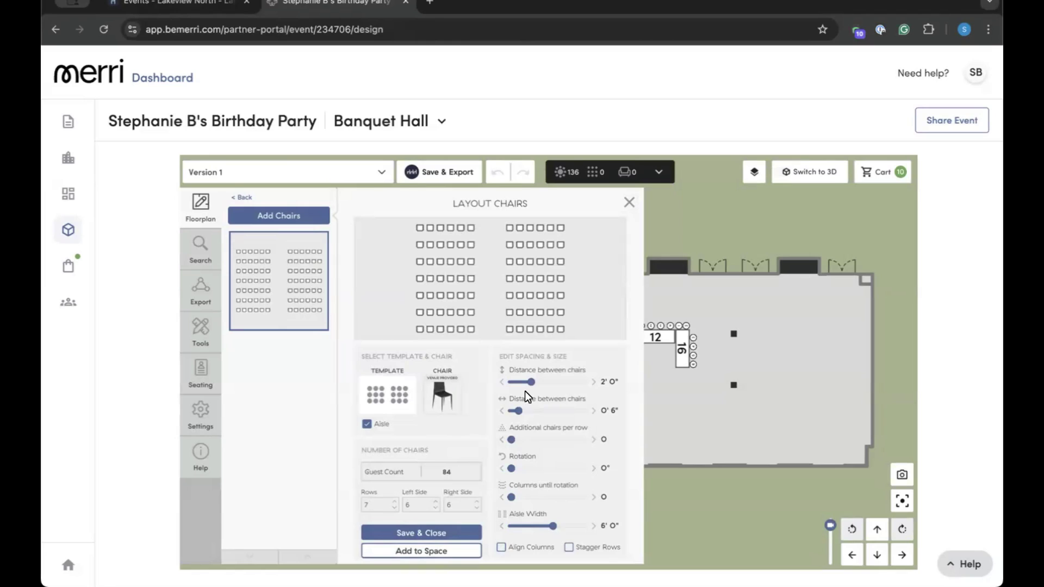
# Set the chair spacing to 1' 6" between rows and 0' 0" within rows with a 4' 6" aisle, and place the layout between the pillars and end wall.
pyautogui.moveTo(530, 384); pyautogui.dragTo(510, 412)
pyautogui.moveTo(547, 525); pyautogui.dragTo(537, 526)
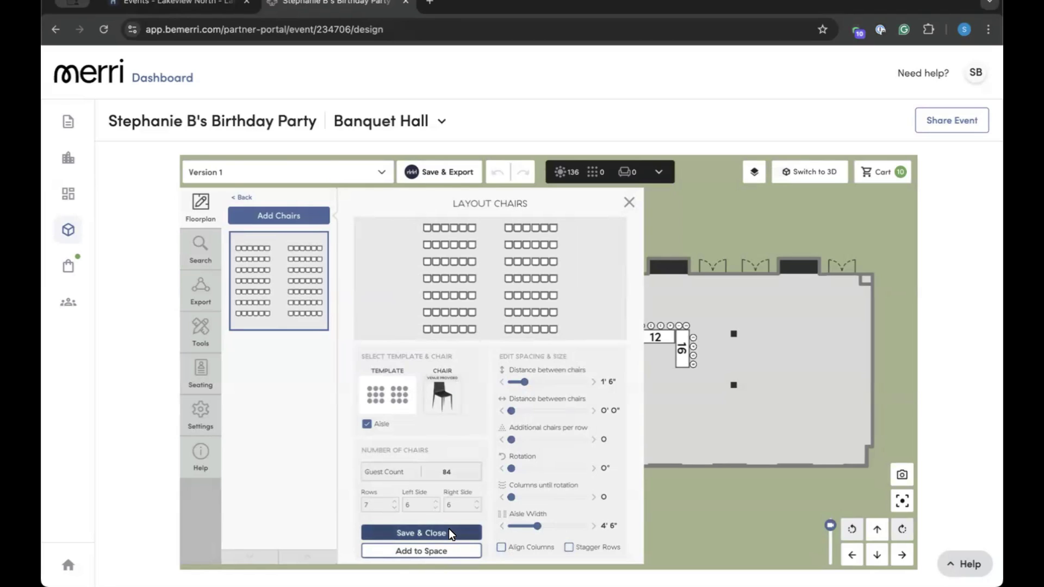
pyautogui.click(397, 534)
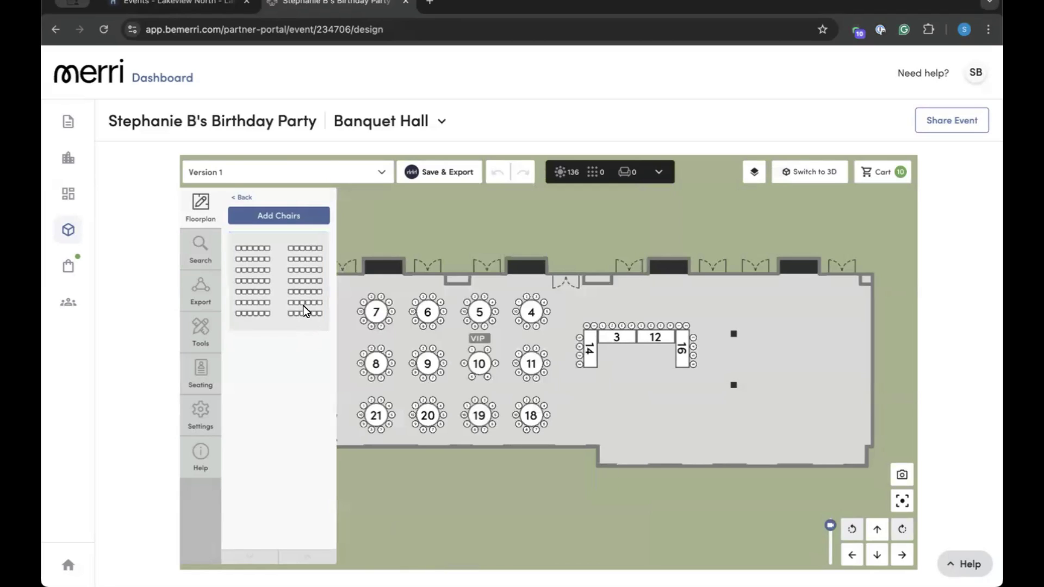
pyautogui.moveTo(302, 305); pyautogui.dragTo(805, 328)
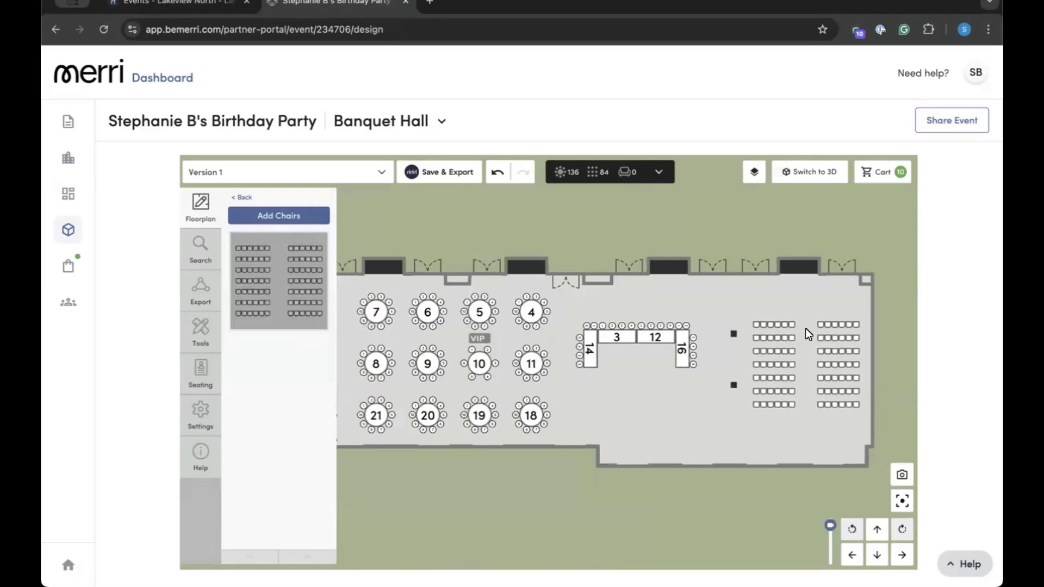
# Examine the placed chair layout's rotation, locking and editing options, its Save as Preset option, and the additional item categories such as Decor and Furniture.
pyautogui.click(781, 352)
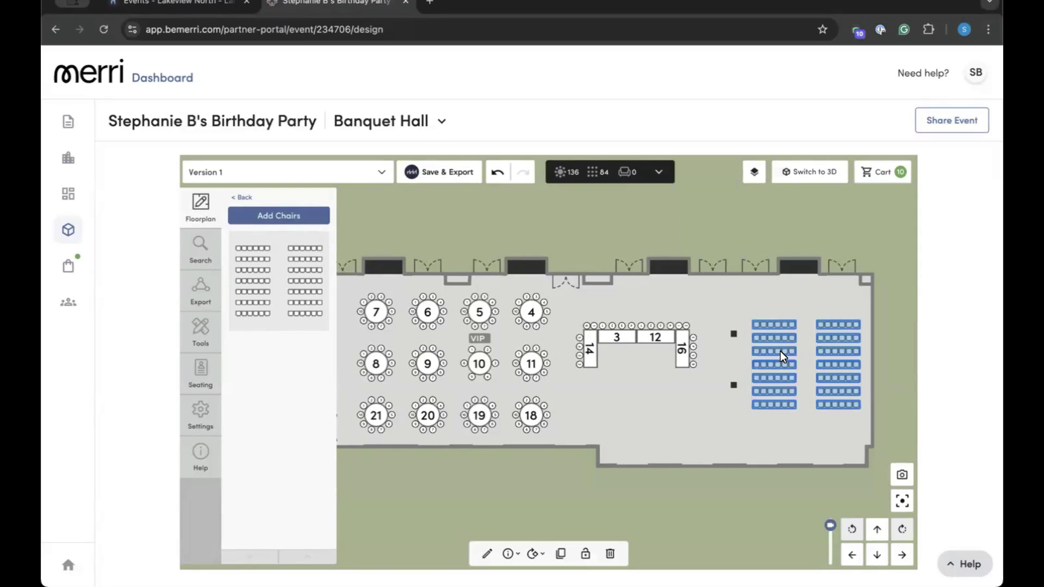
pyautogui.click(532, 556)
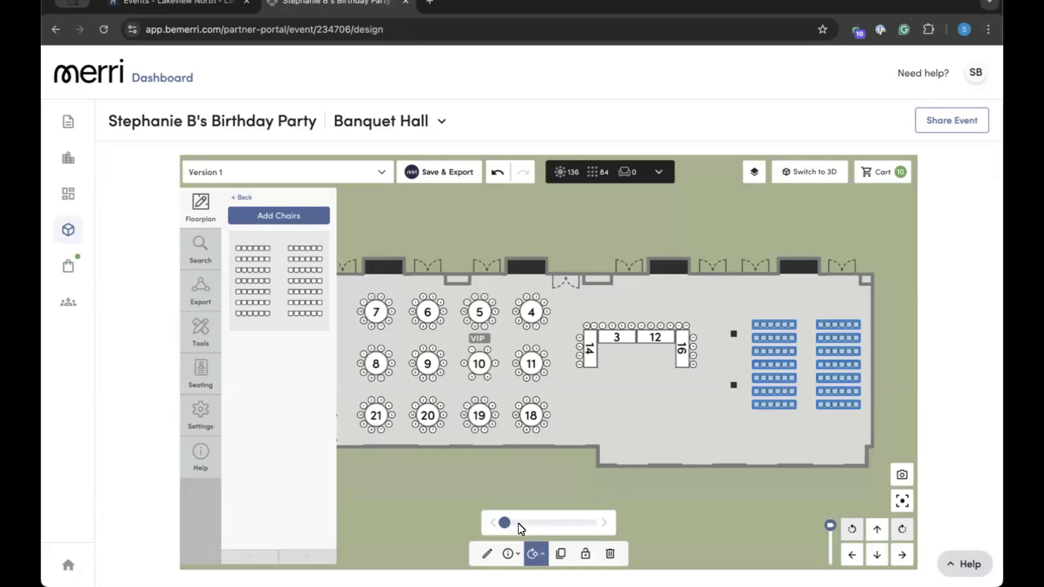
pyautogui.moveTo(518, 523)
pyautogui.mouseDown()
pyautogui.moveTo(565, 524)
pyautogui.moveTo(505, 523)
pyautogui.mouseUp()
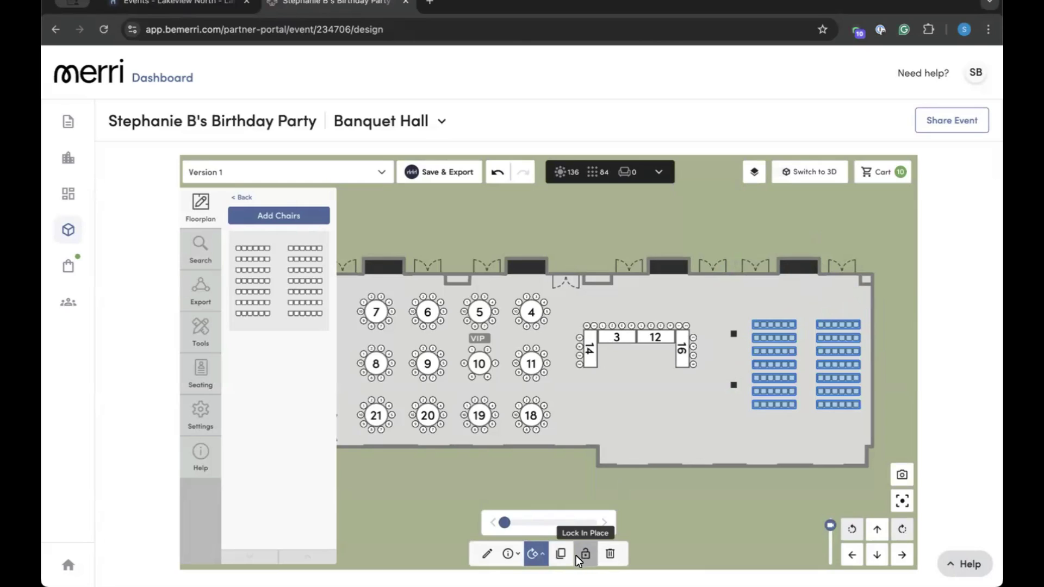
pyautogui.click(488, 553)
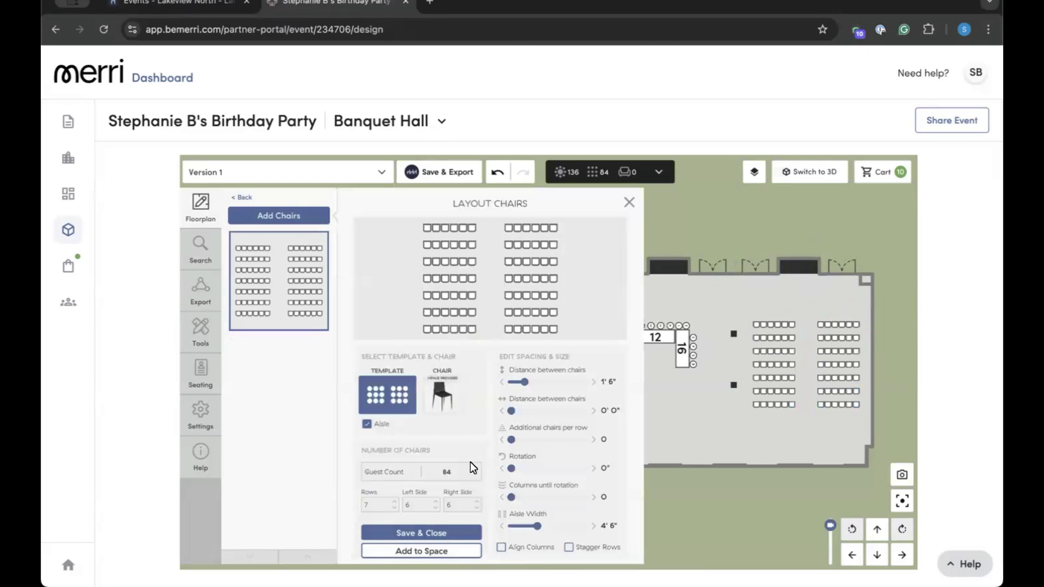
pyautogui.click(630, 204)
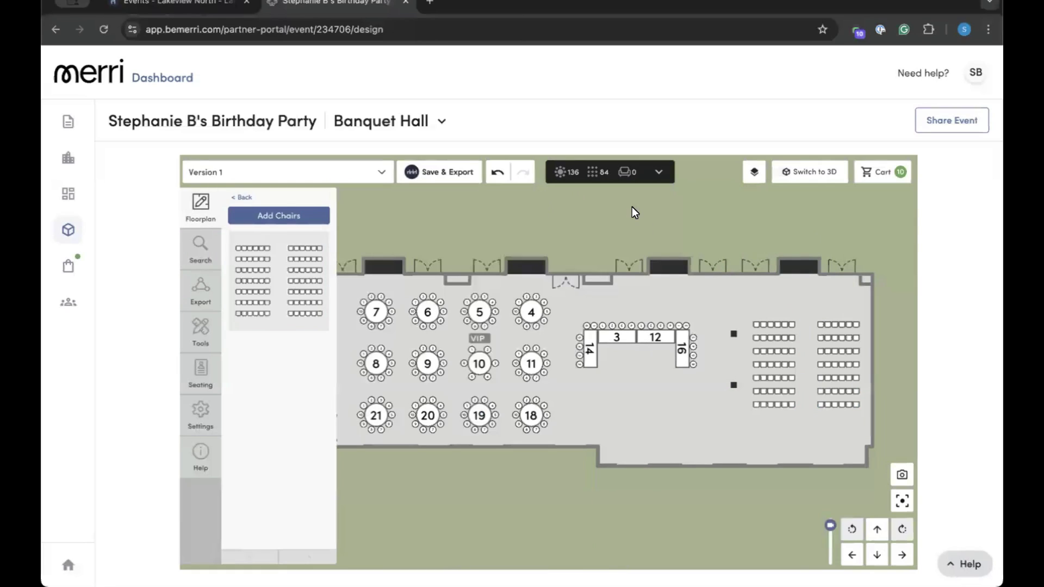
pyautogui.click(276, 272)
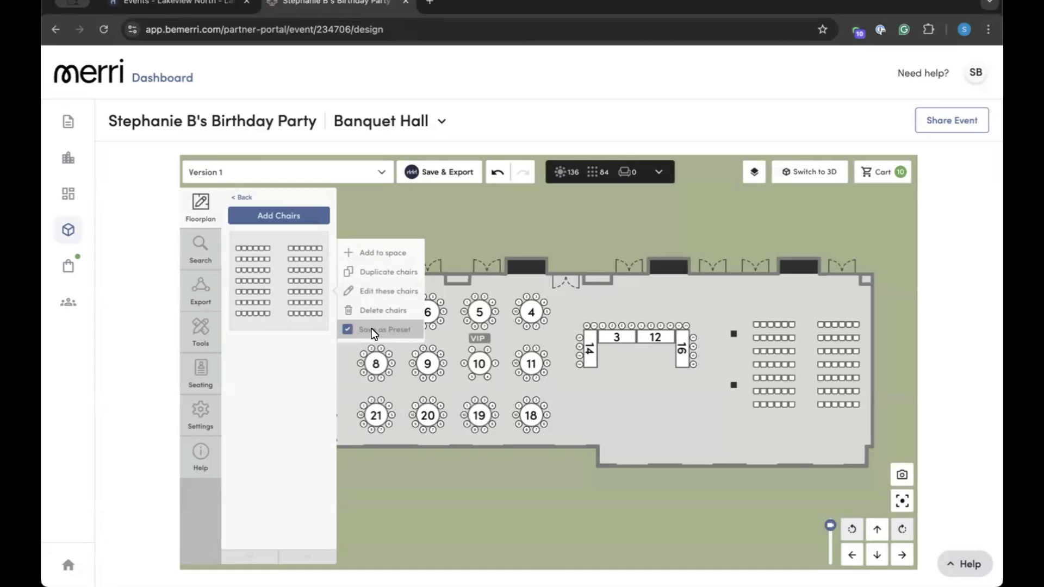
pyautogui.click(242, 197)
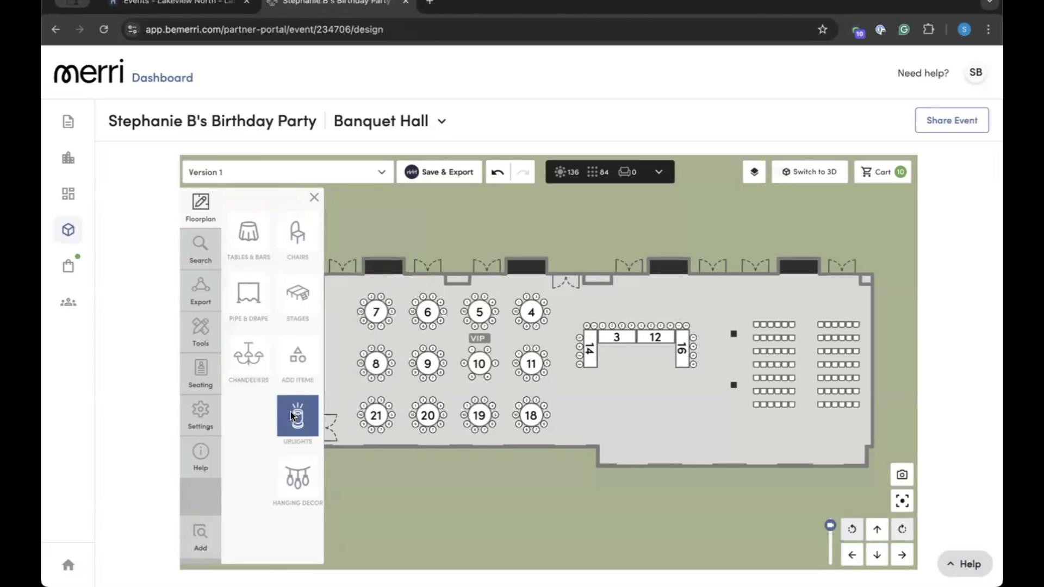
pyautogui.click(298, 357)
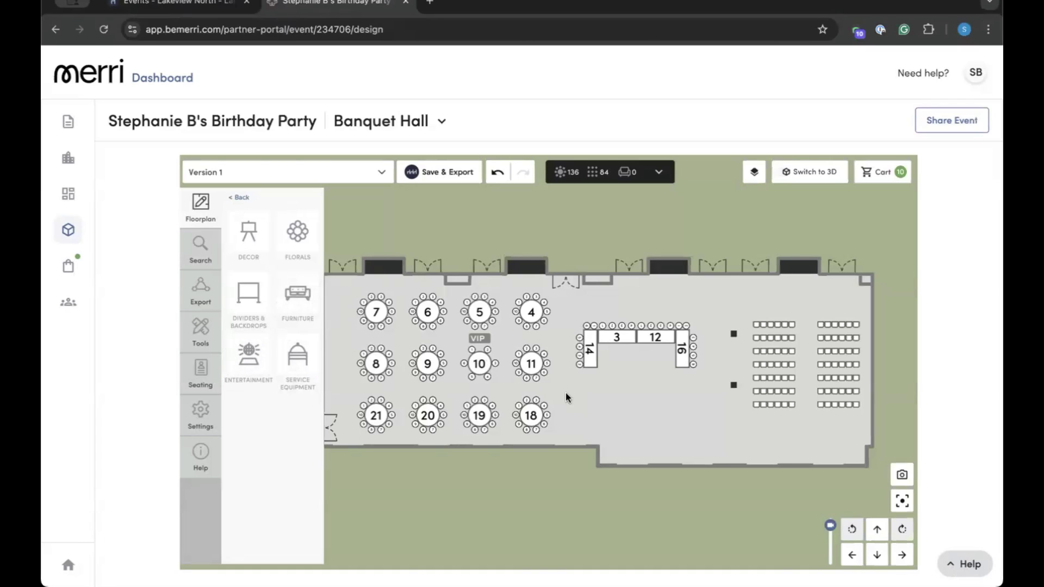
pyautogui.click(251, 199)
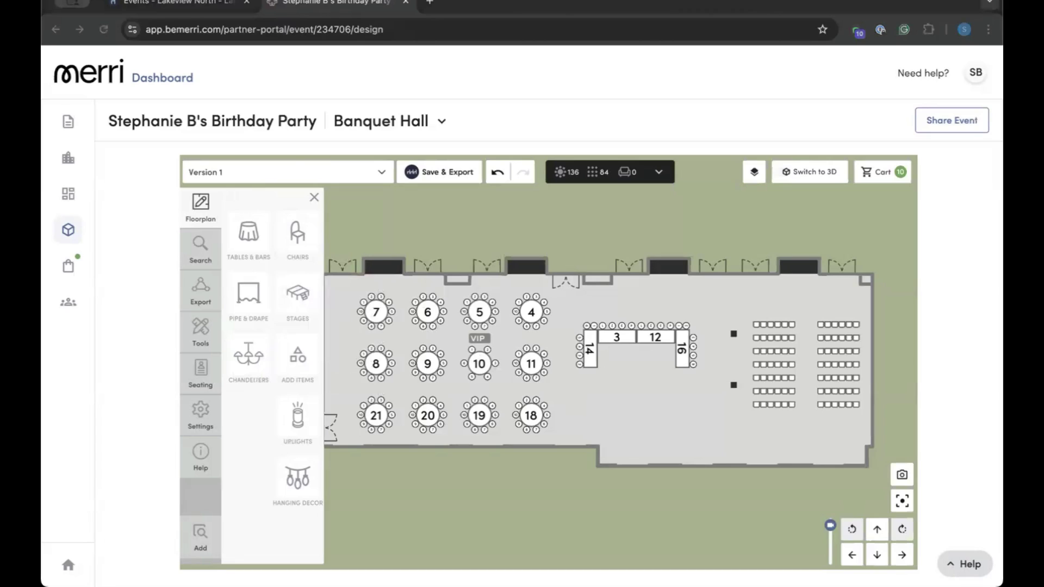
# Add a text note reading "notes" outside the wall below table 18, fill it yellow and narrow its box.
pyautogui.click(200, 333)
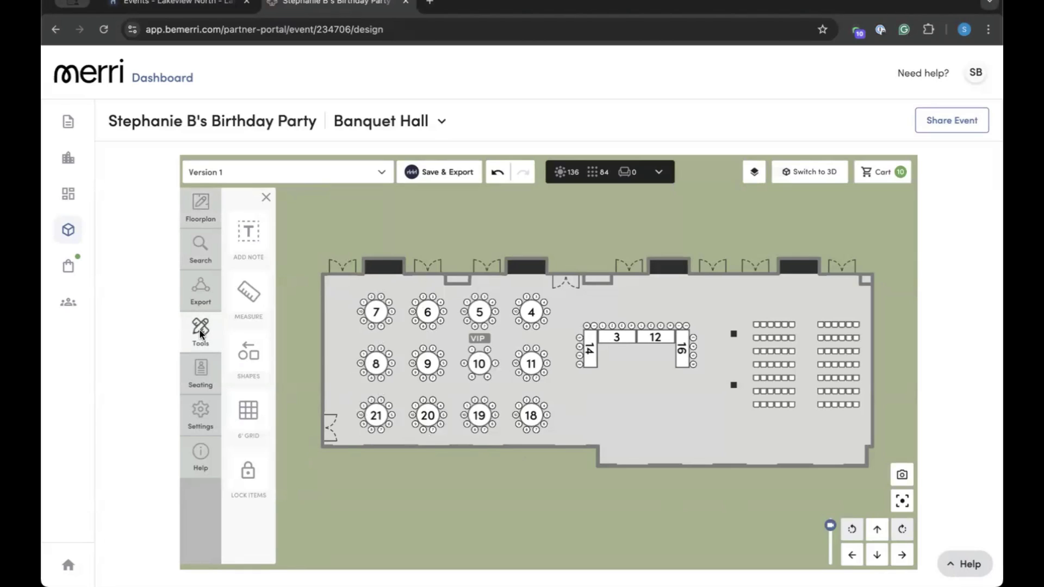
pyautogui.click(247, 237)
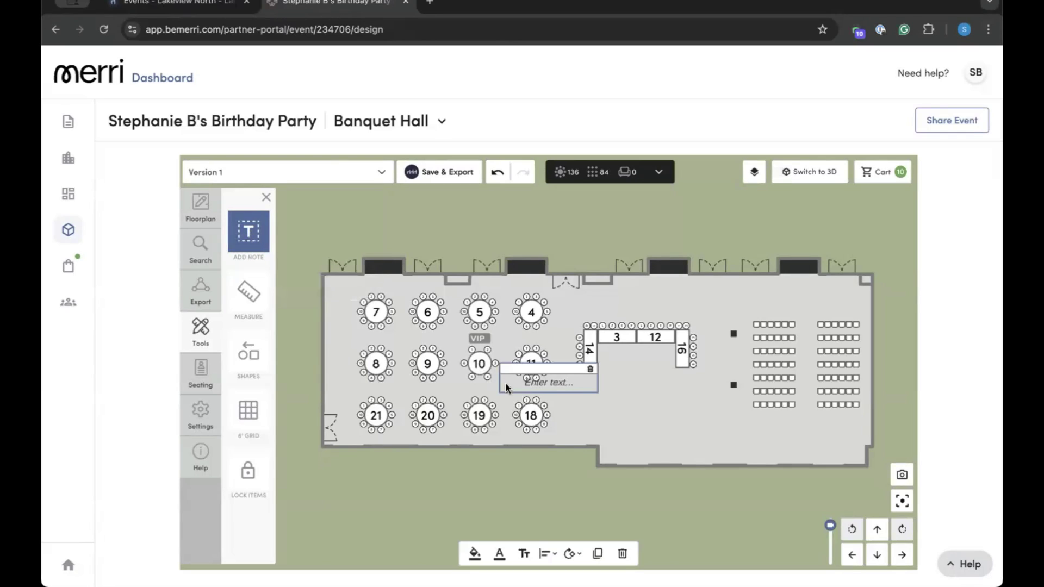
pyautogui.moveTo(554, 368); pyautogui.dragTo(524, 460)
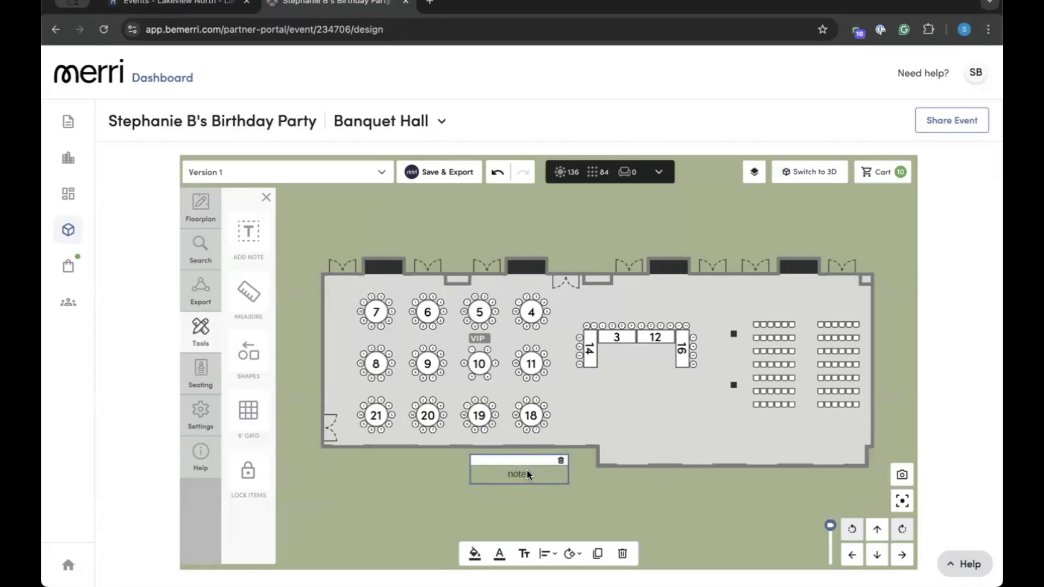
pyautogui.click(474, 553)
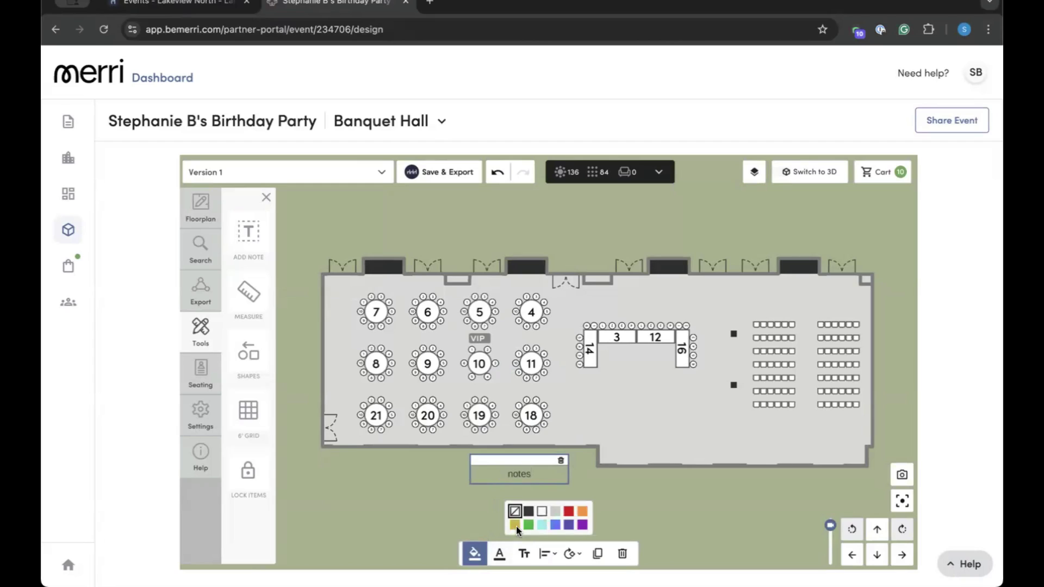
pyautogui.click(517, 526)
pyautogui.moveTo(469, 474); pyautogui.dragTo(489, 474)
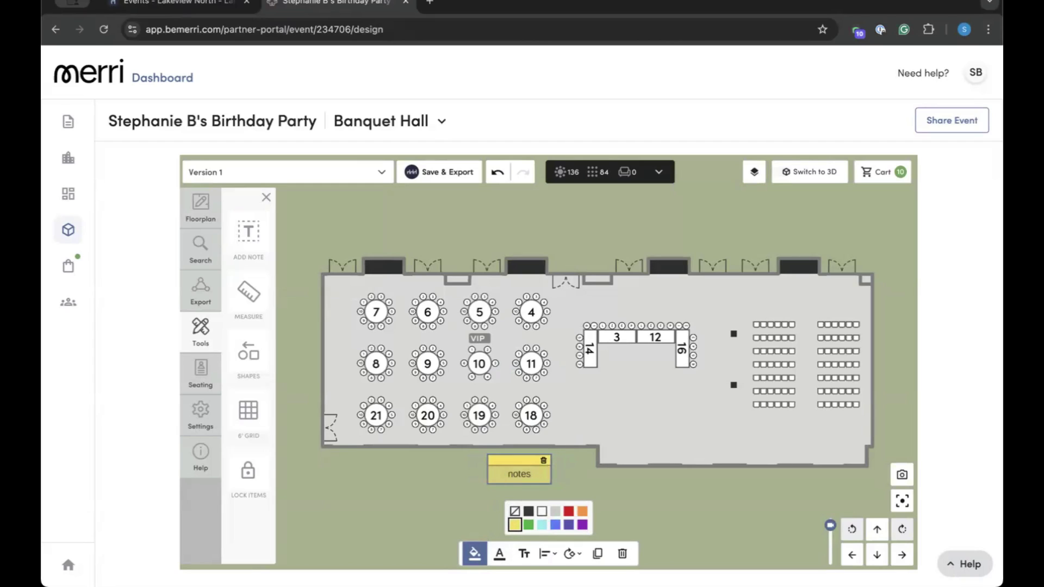
# Duplicate the yellow note and place the copy outside the upper wall, above the rows of chairs.
pyautogui.click(597, 553)
pyautogui.moveTo(543, 488); pyautogui.dragTo(774, 227)
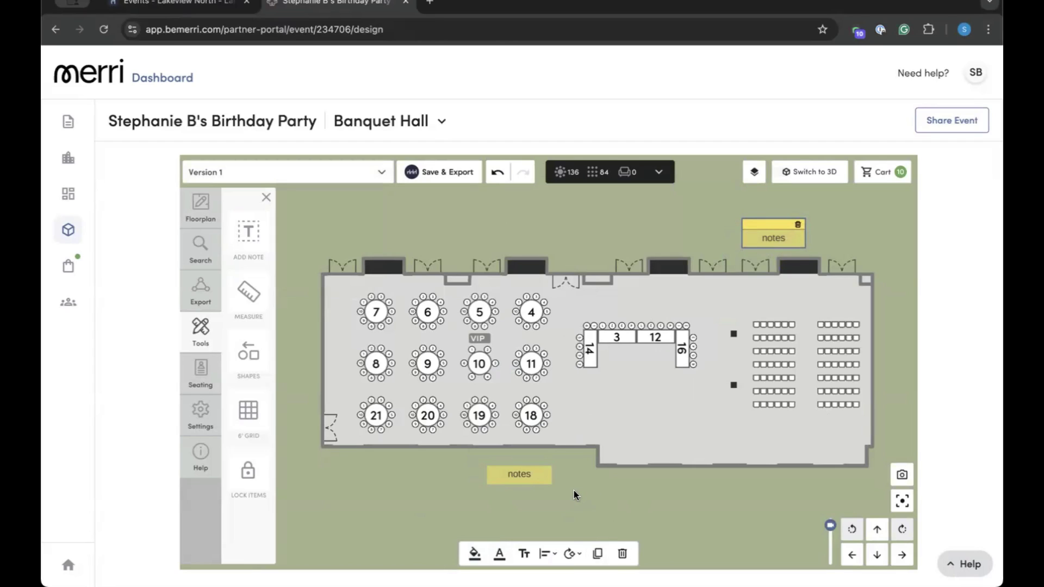
pyautogui.click(520, 478)
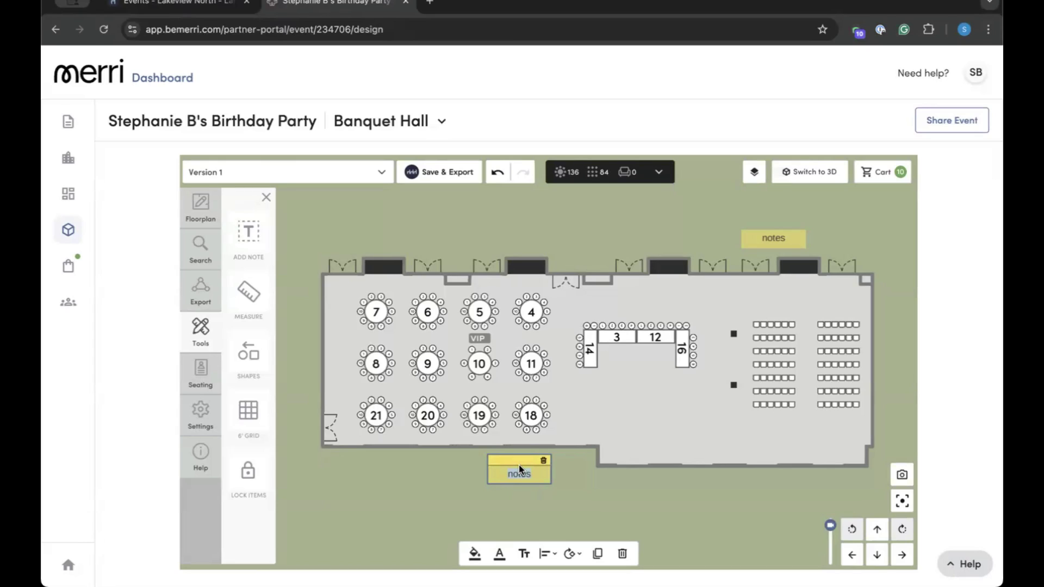
pyautogui.click(469, 465)
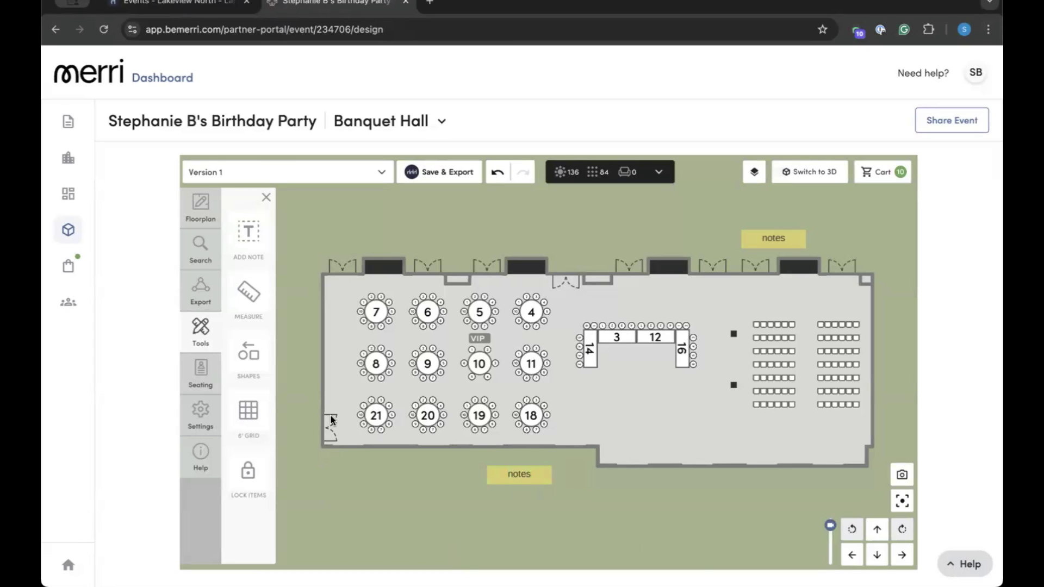
# Add a ruler measuring the distance from table 18 to the nearest block of chairs.
pyautogui.click(250, 294)
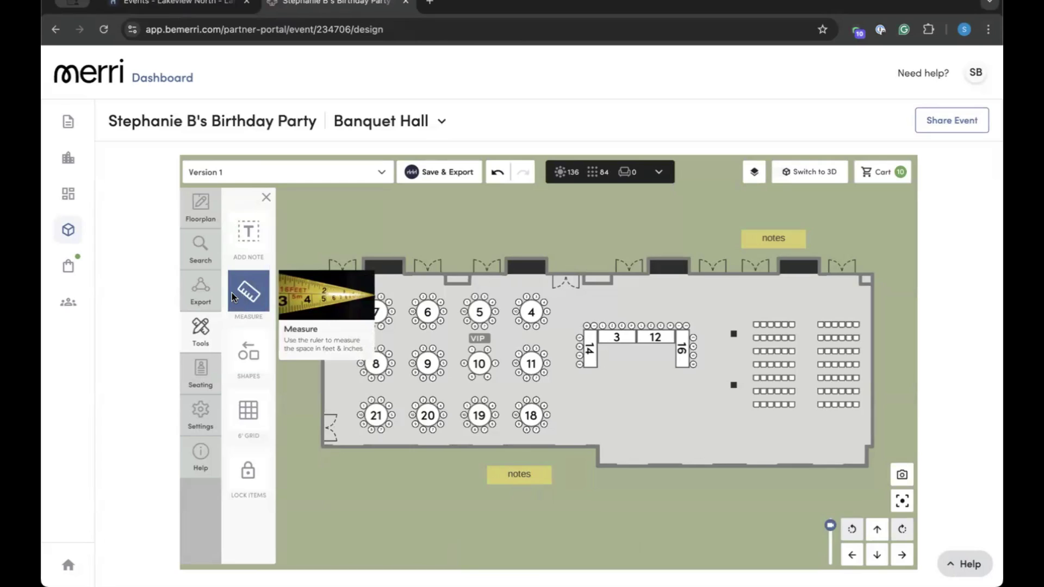
pyautogui.click(548, 360)
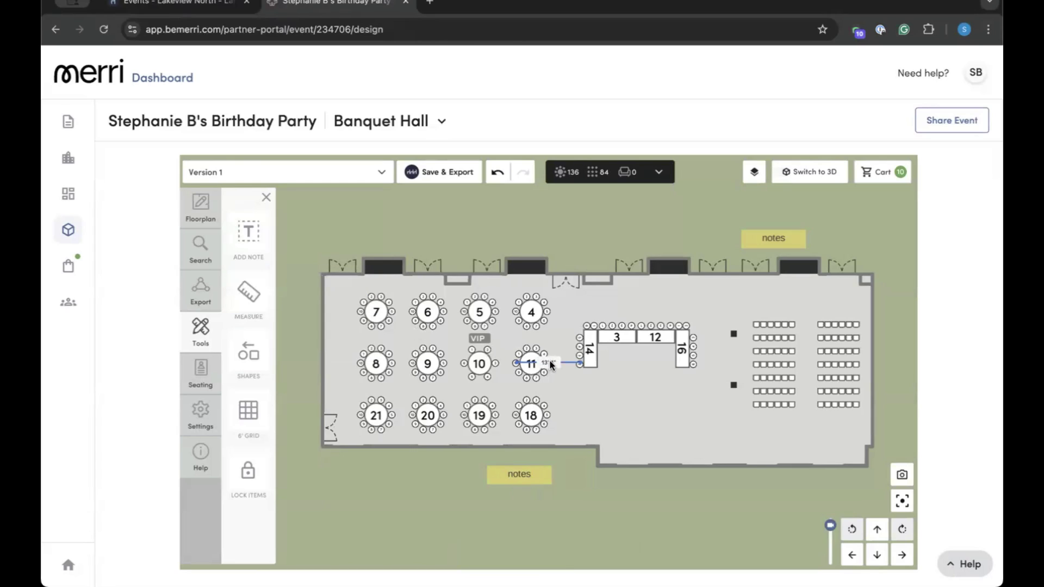
pyautogui.moveTo(551, 365); pyautogui.dragTo(751, 410)
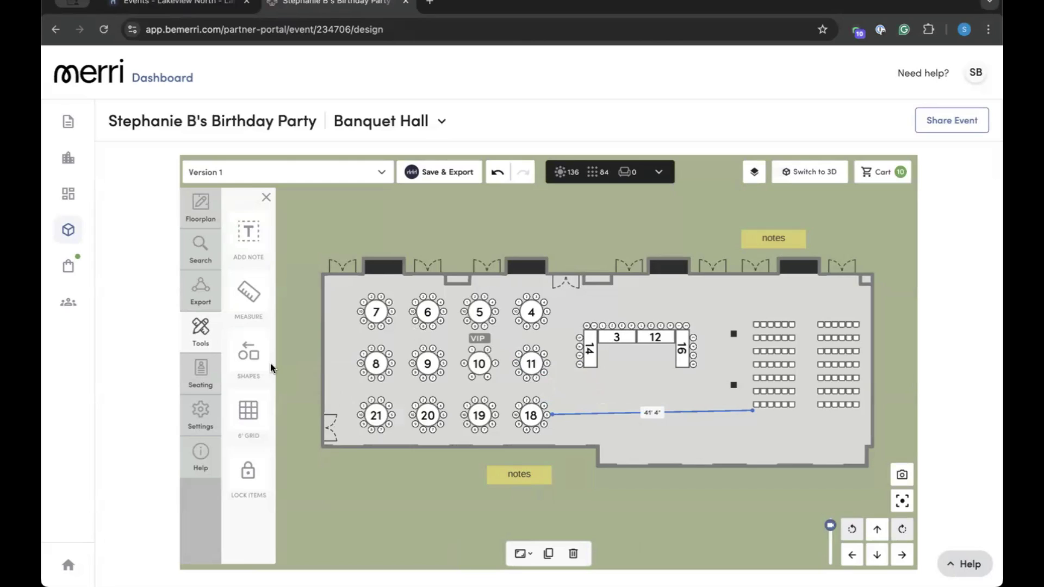
# Draw an arrow shape from the lower yellow note up to table 18.
pyautogui.click(245, 351)
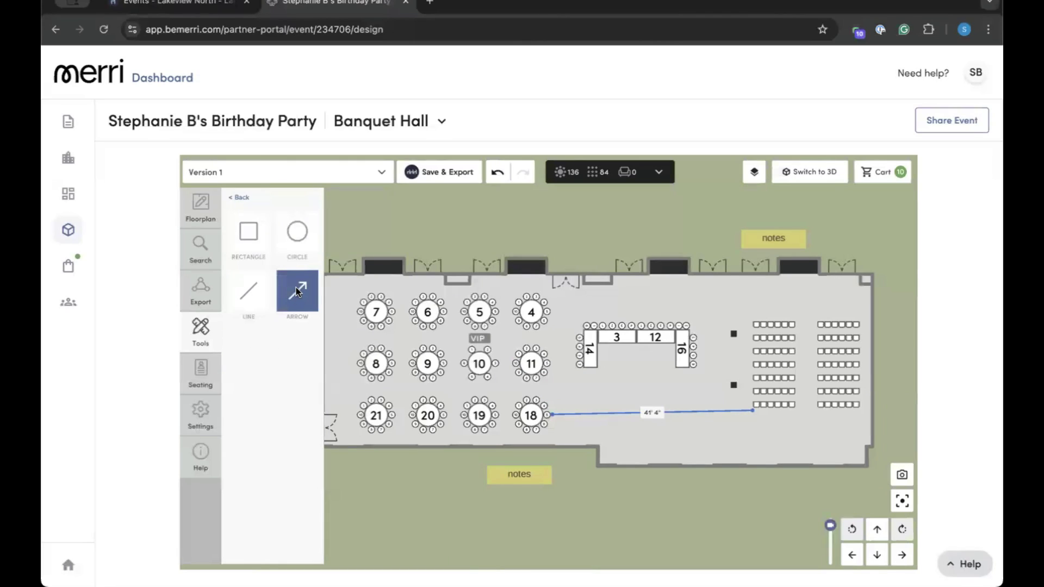
pyautogui.moveTo(297, 286); pyautogui.dragTo(527, 427)
pyautogui.click(550, 362)
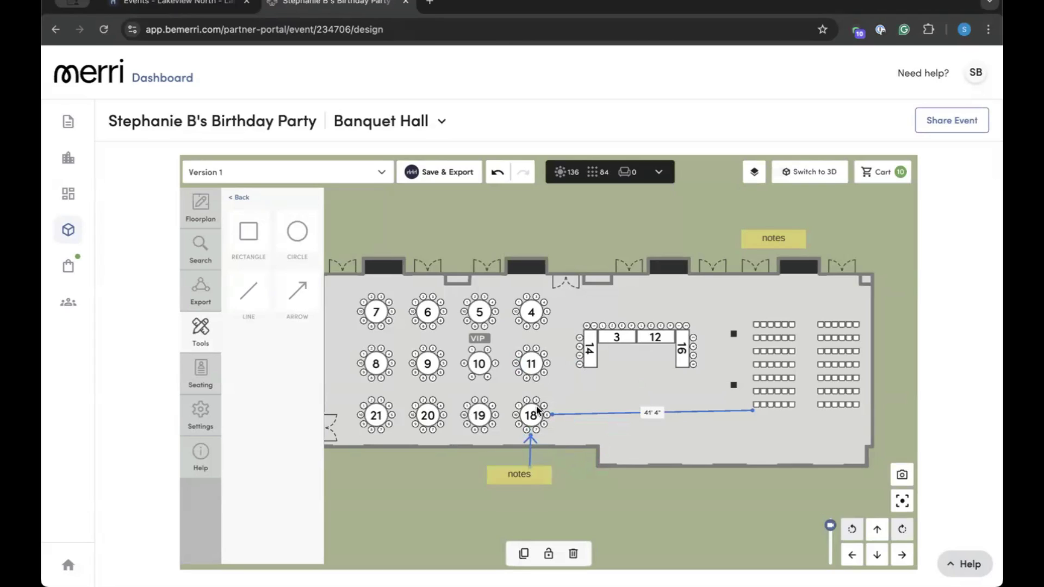
# Turn on the 6' grid overlay across the floorplan.
pyautogui.click(199, 327)
pyautogui.click(199, 328)
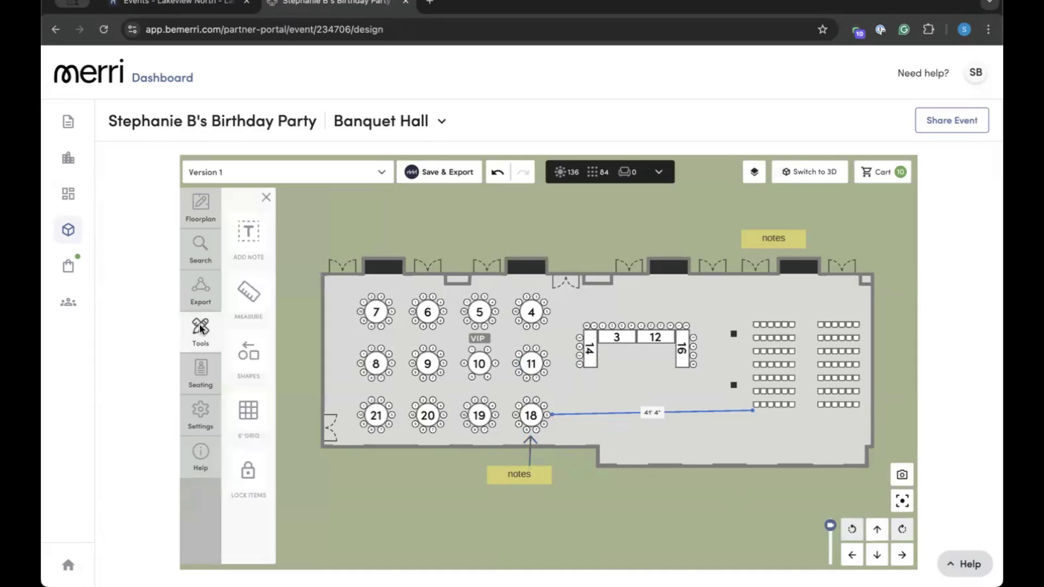
pyautogui.click(250, 412)
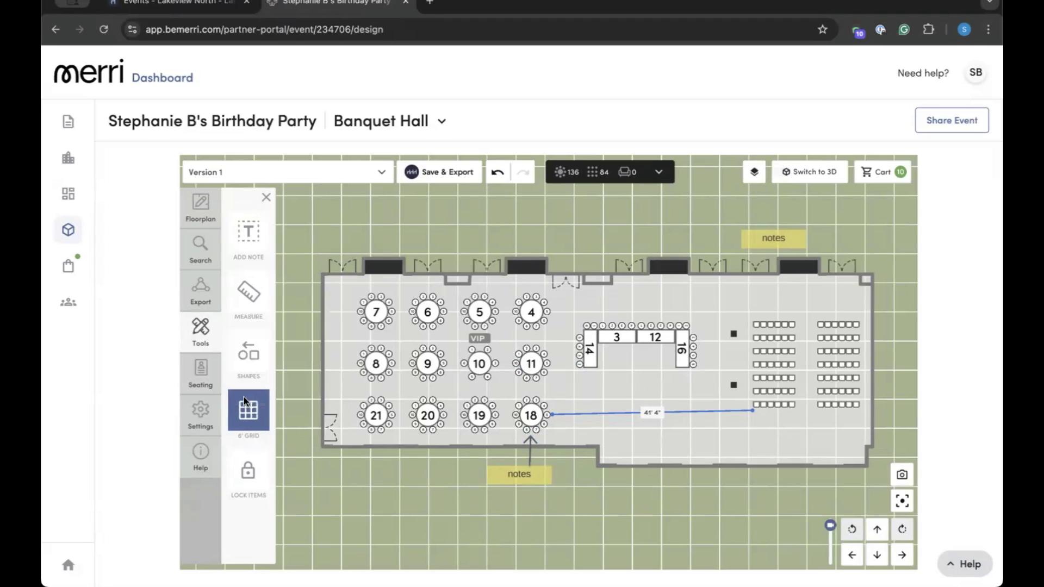
# Turn off the 6' grid overlay on the floorplan and close the tool options.
pyautogui.click(247, 411)
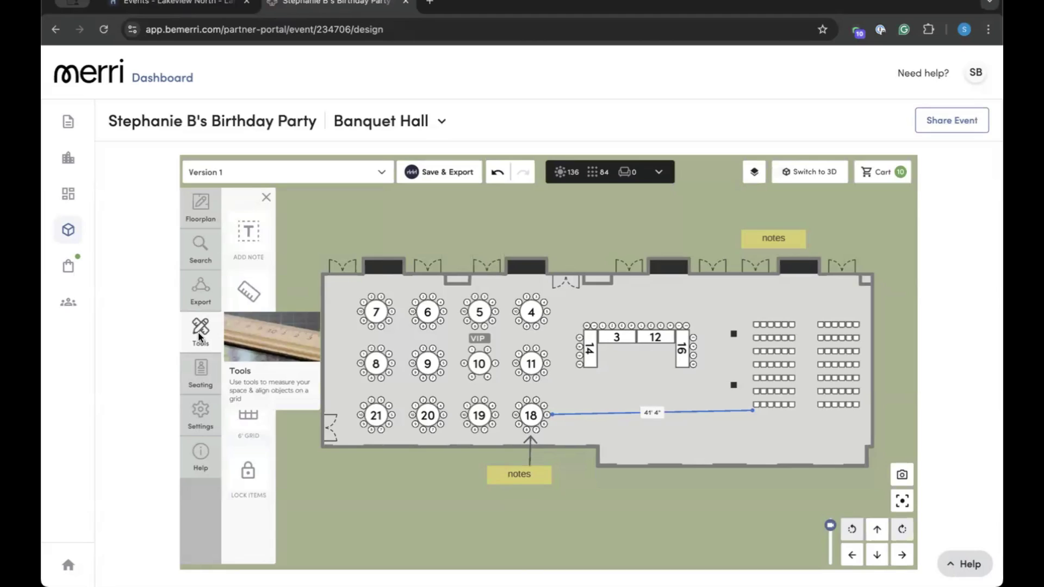
pyautogui.click(266, 197)
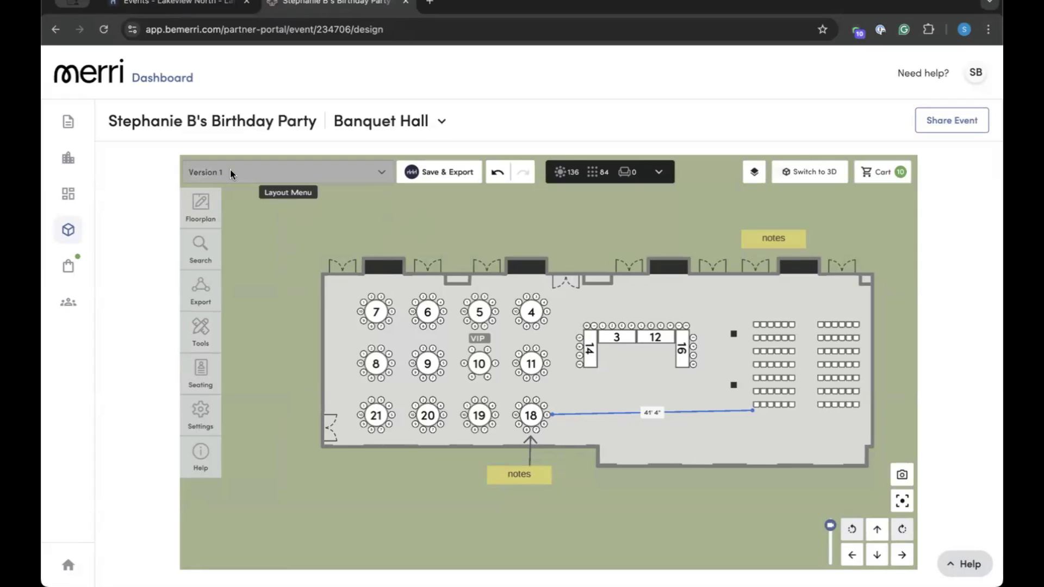
# Rename the Version 1 layout as "136 ppl dinner + sm cer" and save it as a template.
pyautogui.click(379, 174)
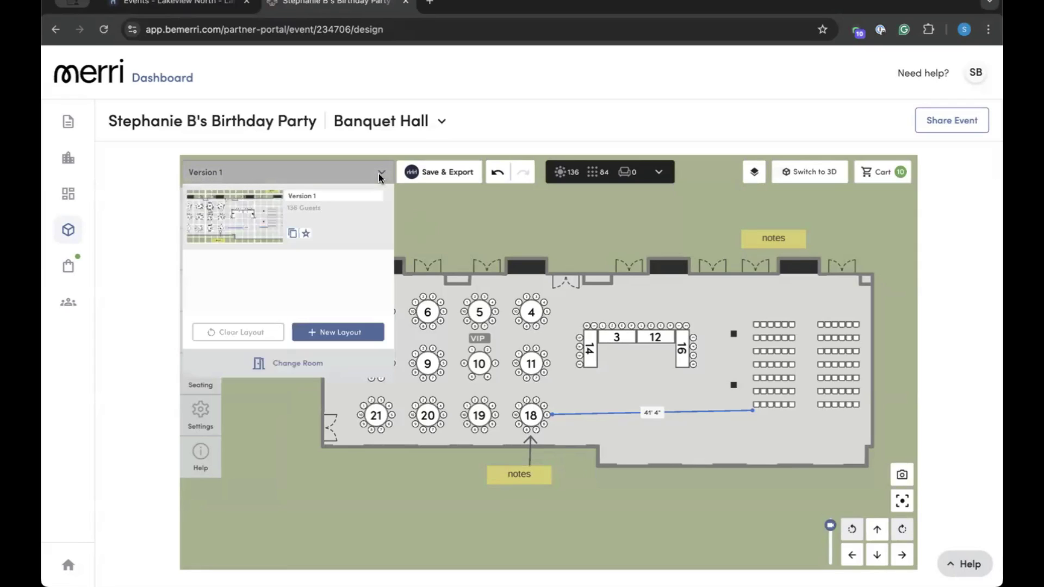
pyautogui.click(336, 199)
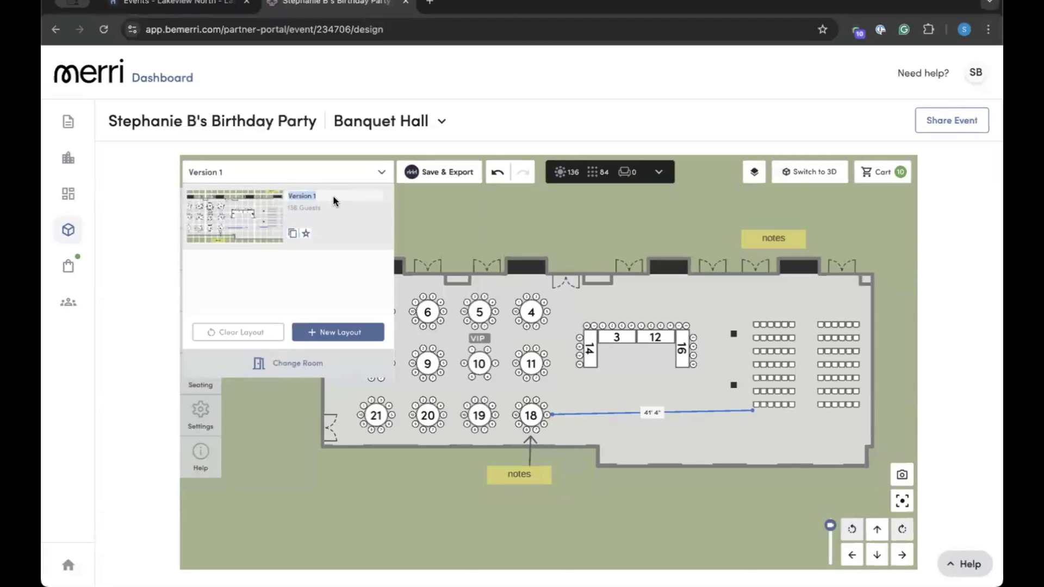
pyautogui.write('136 ppl dinner + sm cer')
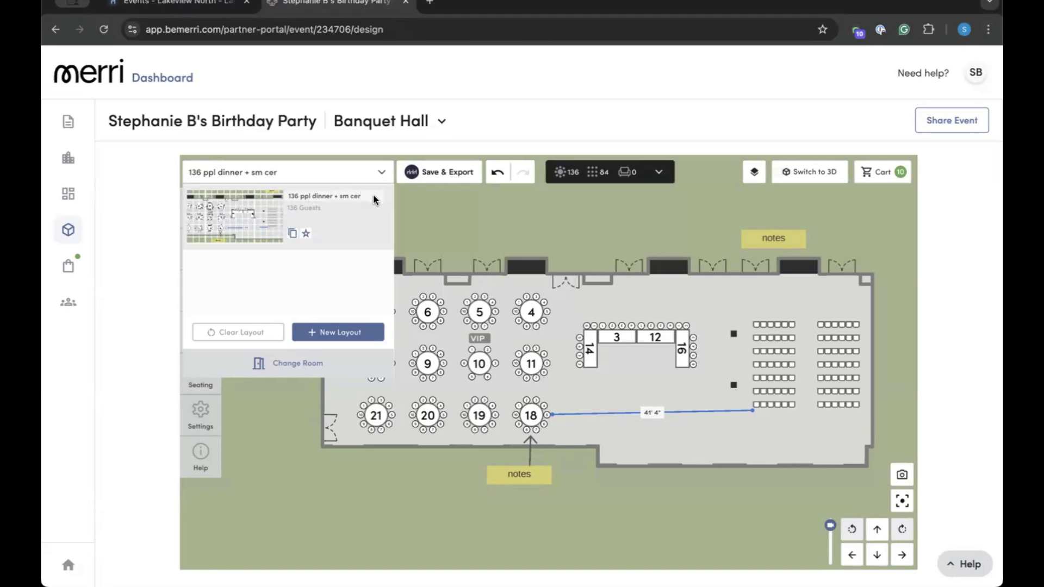
pyautogui.click(306, 234)
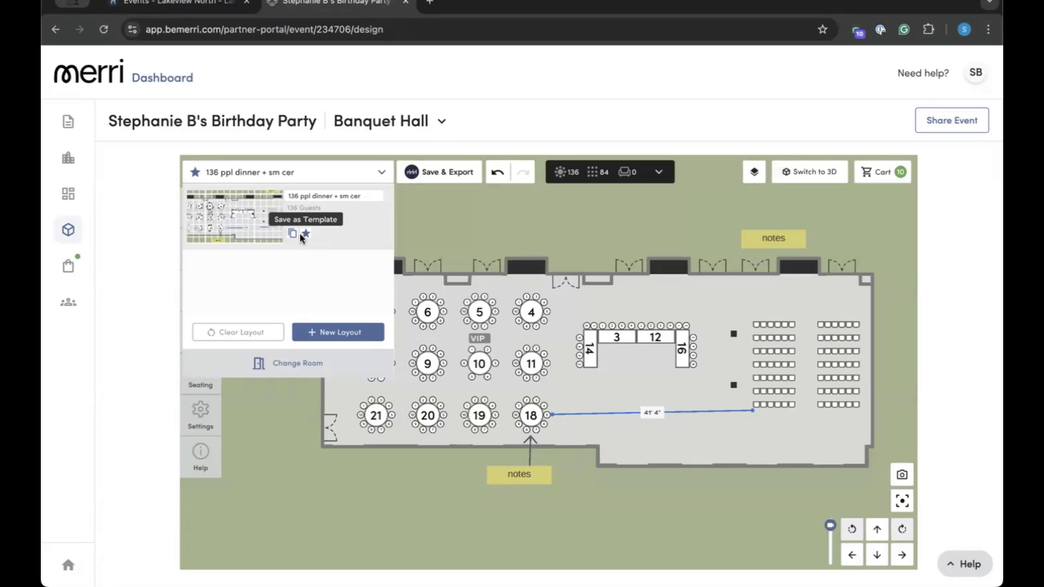
pyautogui.click(413, 221)
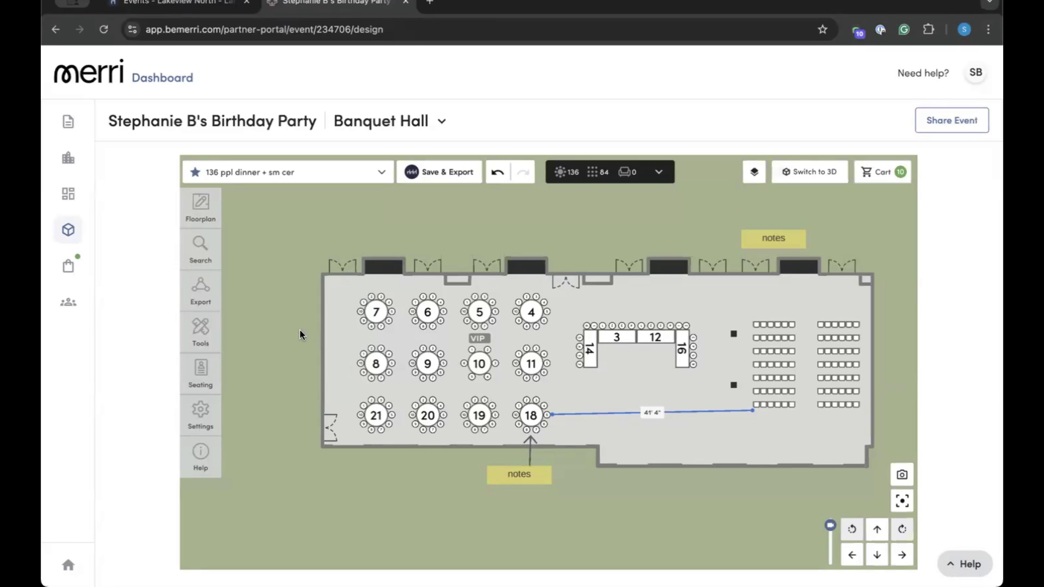
# Export the layout as a customized PDF that leaves out Venue Markers and Size & Guests, keeping the Item Summary.
pyautogui.click(201, 291)
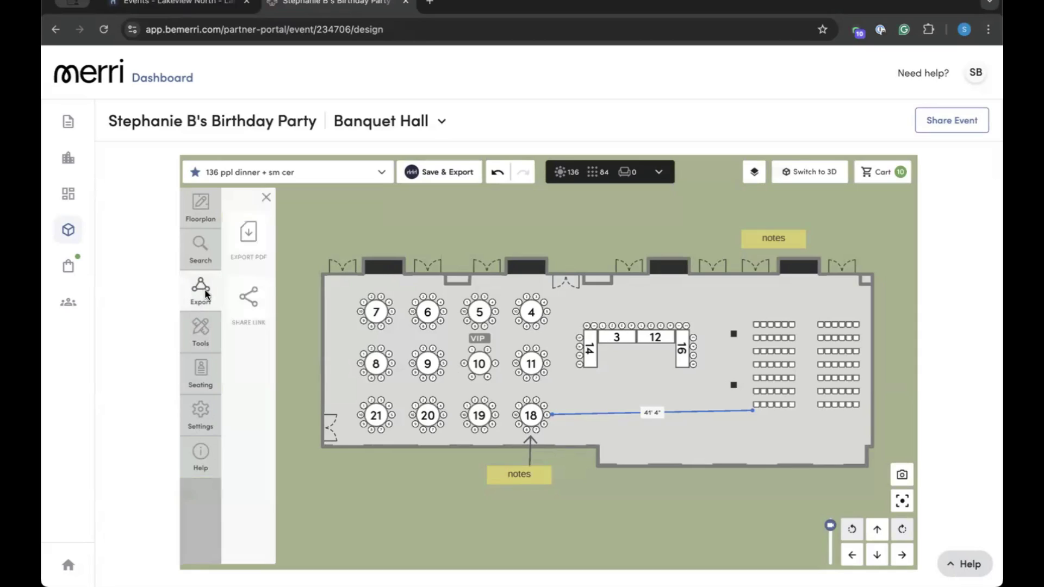
pyautogui.click(248, 233)
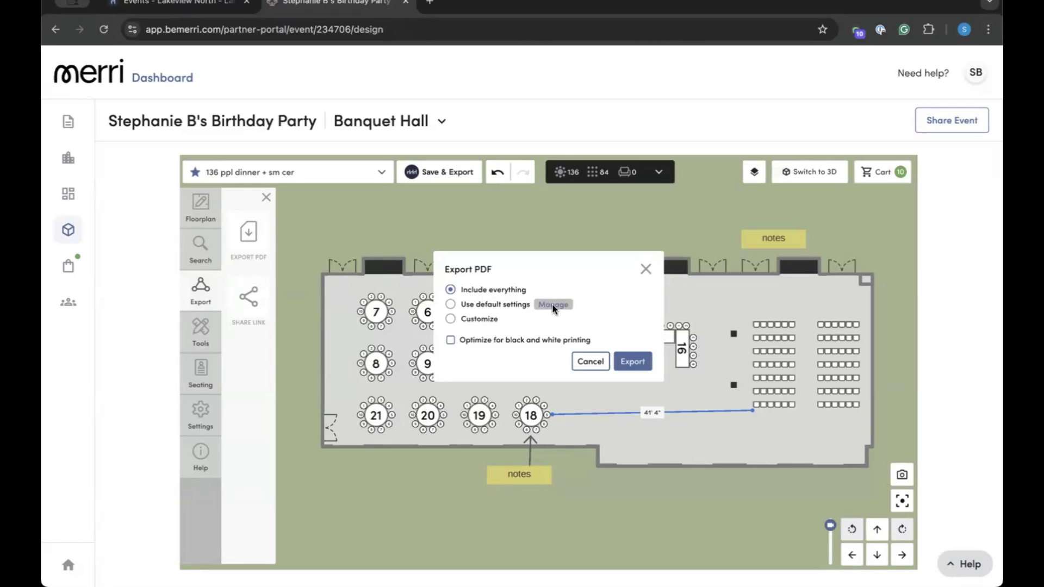
pyautogui.click(481, 323)
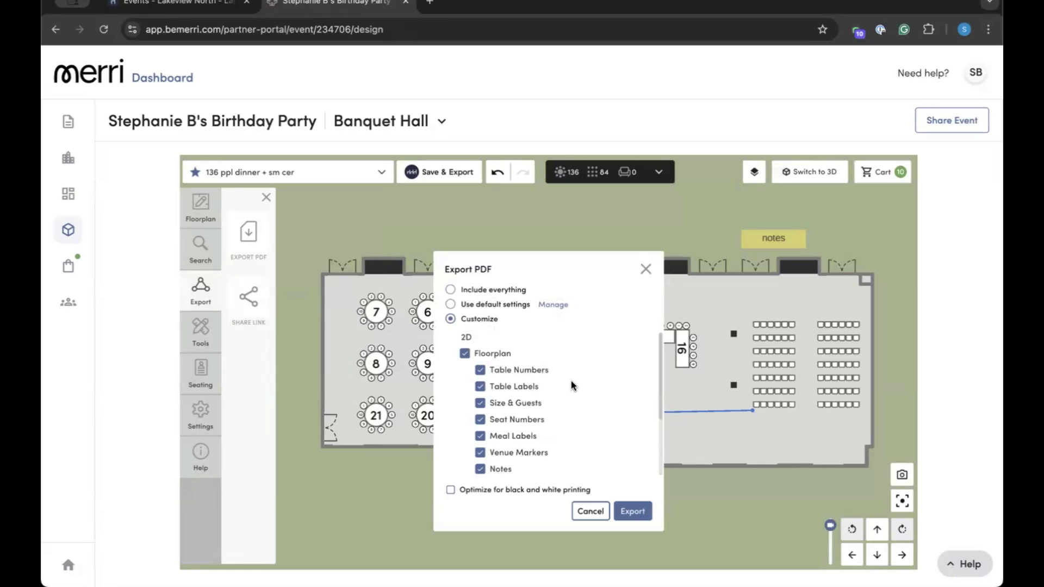
pyautogui.scroll(-1, 572, 391)
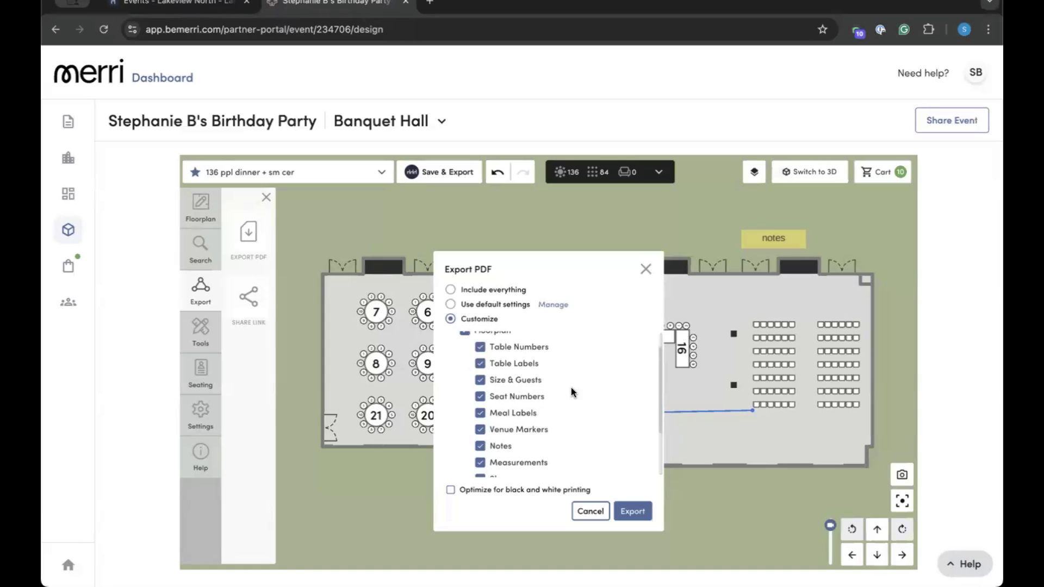
pyautogui.scroll(-1, 572, 391)
pyautogui.click(480, 418)
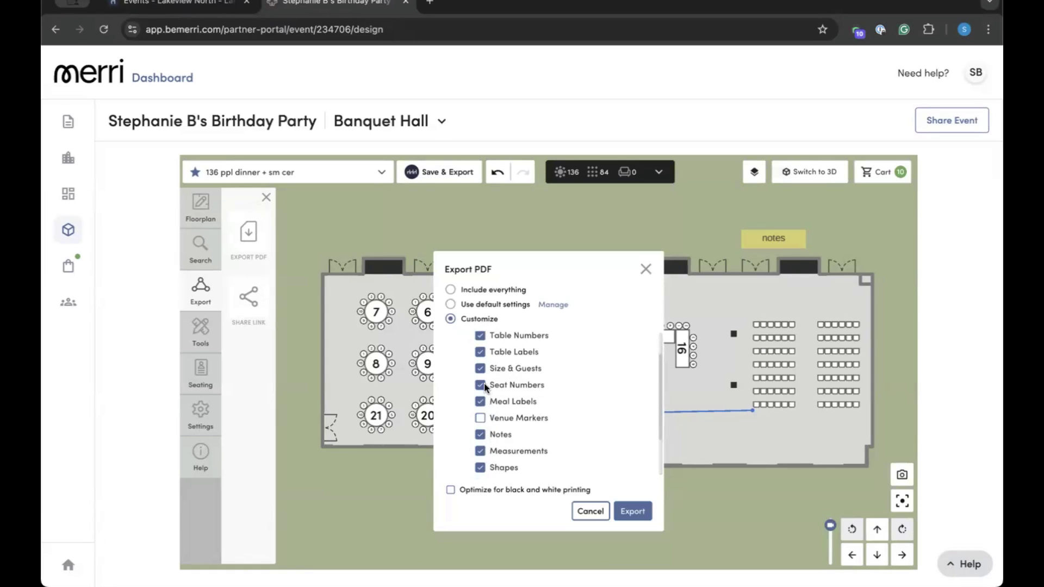
pyautogui.click(480, 368)
pyautogui.scroll(-1, 595, 432)
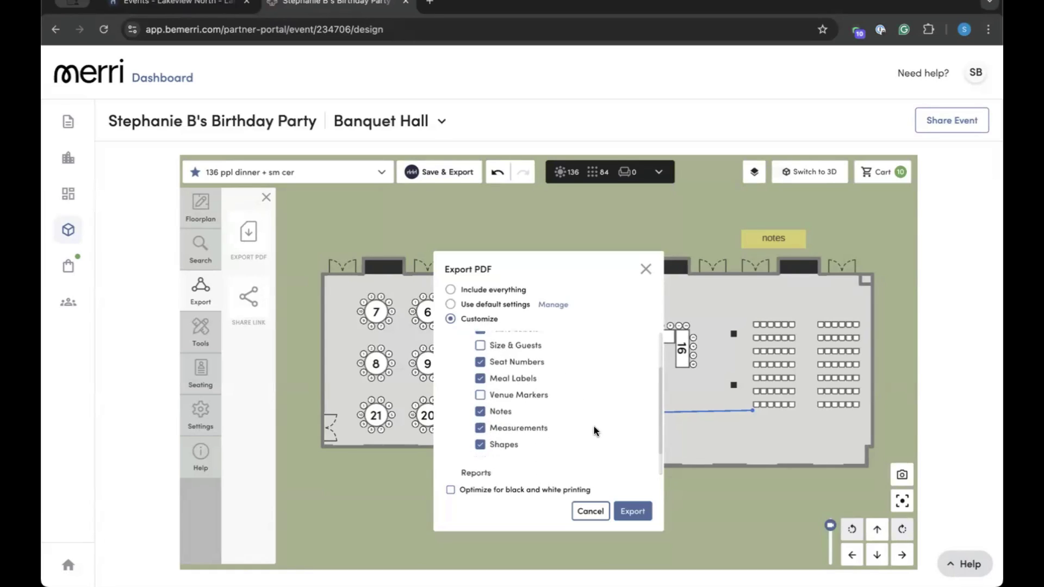
pyautogui.scroll(-3, 595, 431)
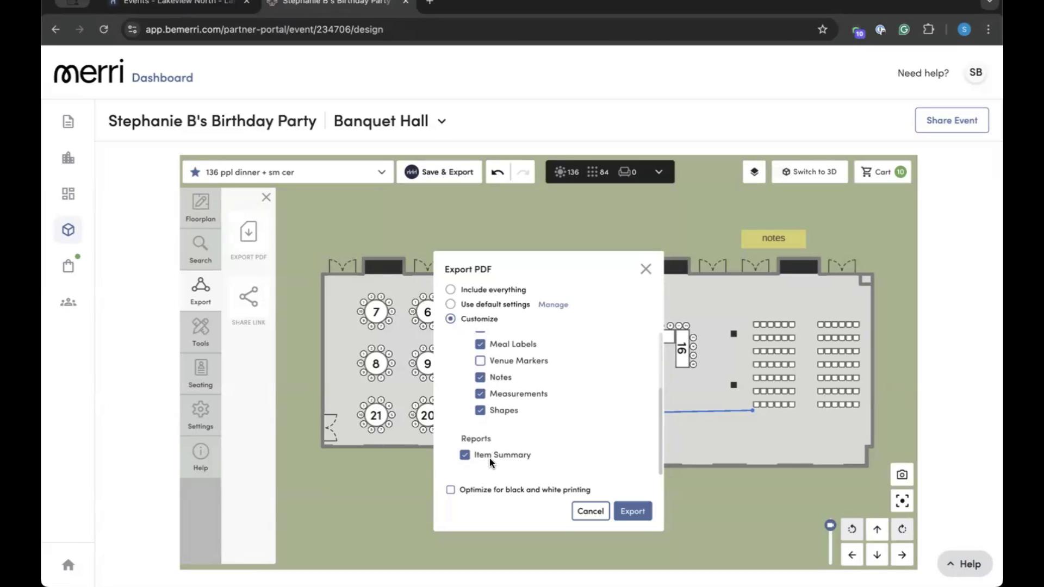
pyautogui.click(639, 515)
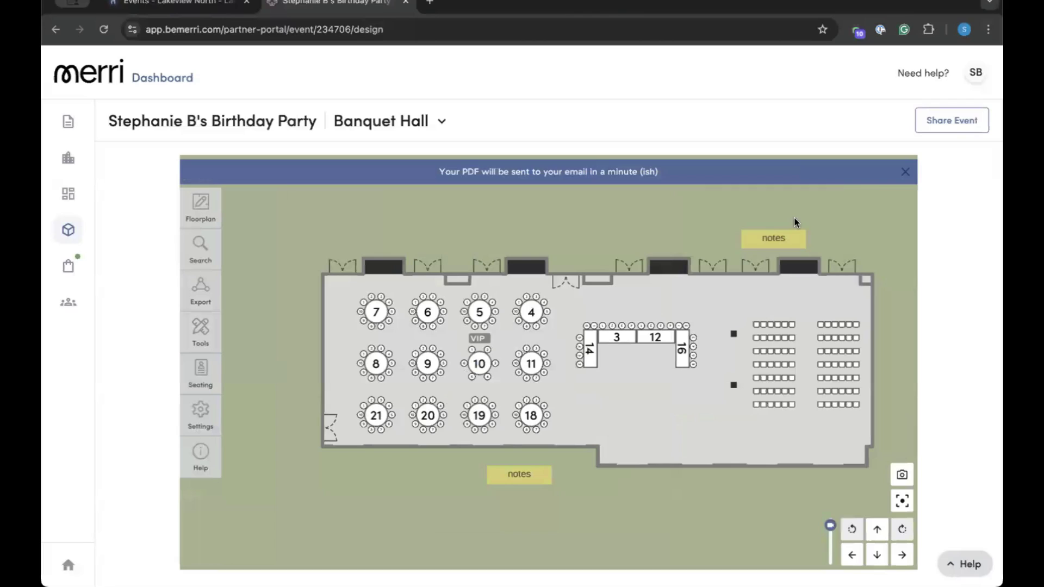
pyautogui.click(905, 171)
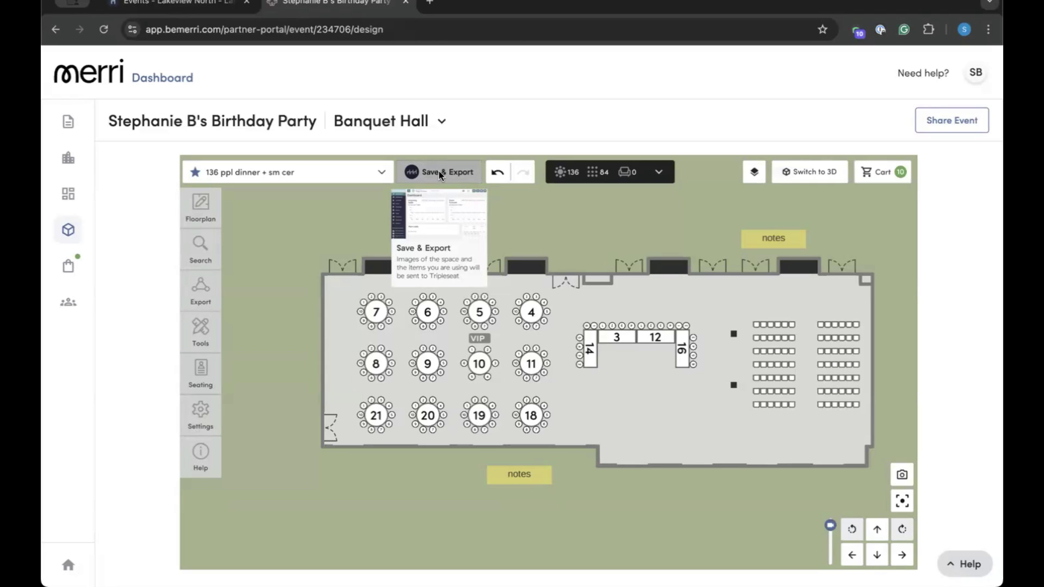
# Save the layout and export its screenshots and floorplan to the Tripleseat account.
pyautogui.click(441, 177)
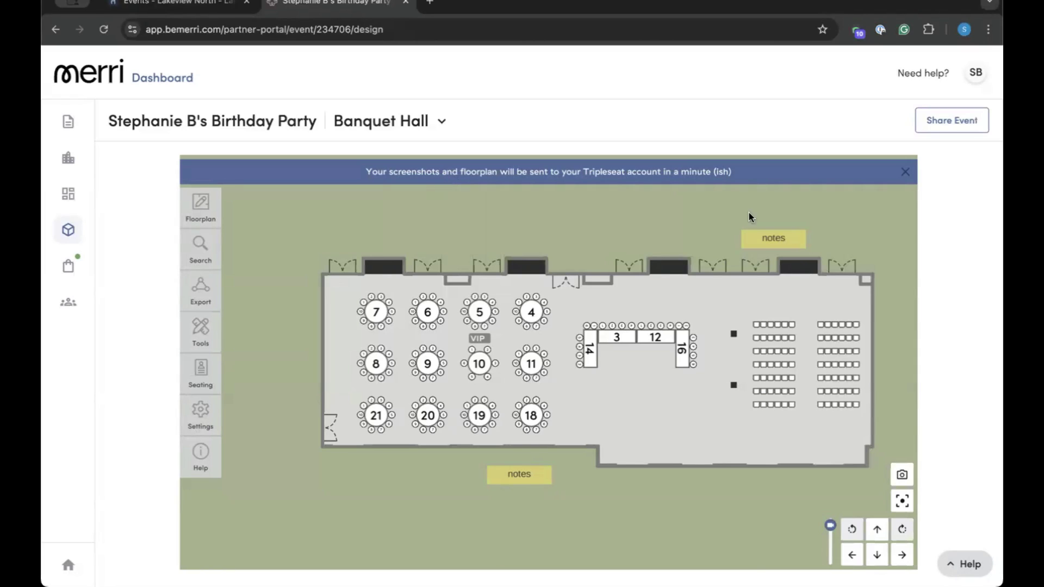
pyautogui.click(905, 172)
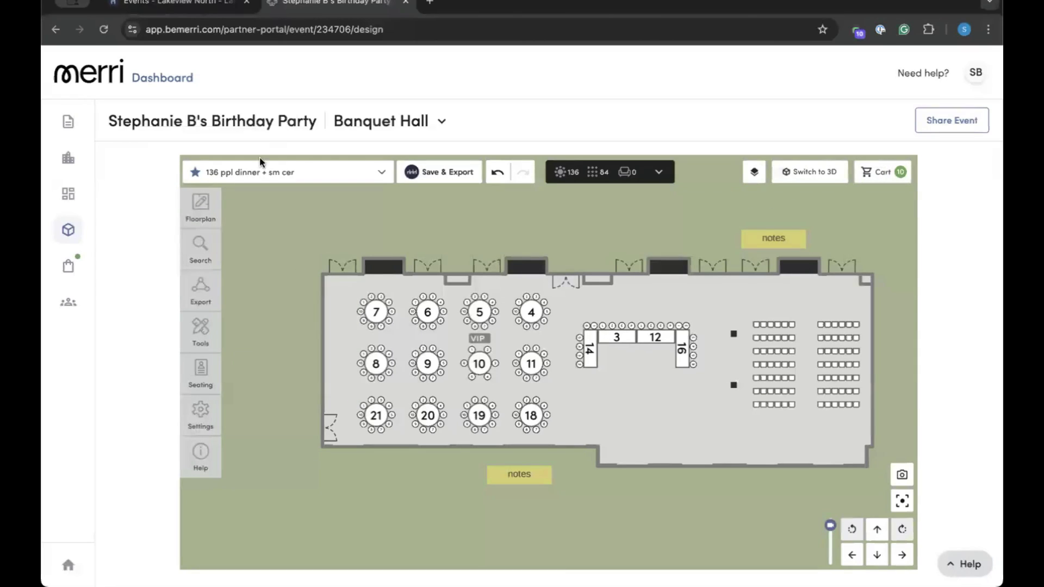
# From the events dashboard, export the birthday party event with only the 2D Floorplan, excluding the Item Summary.
pyautogui.click(158, 80)
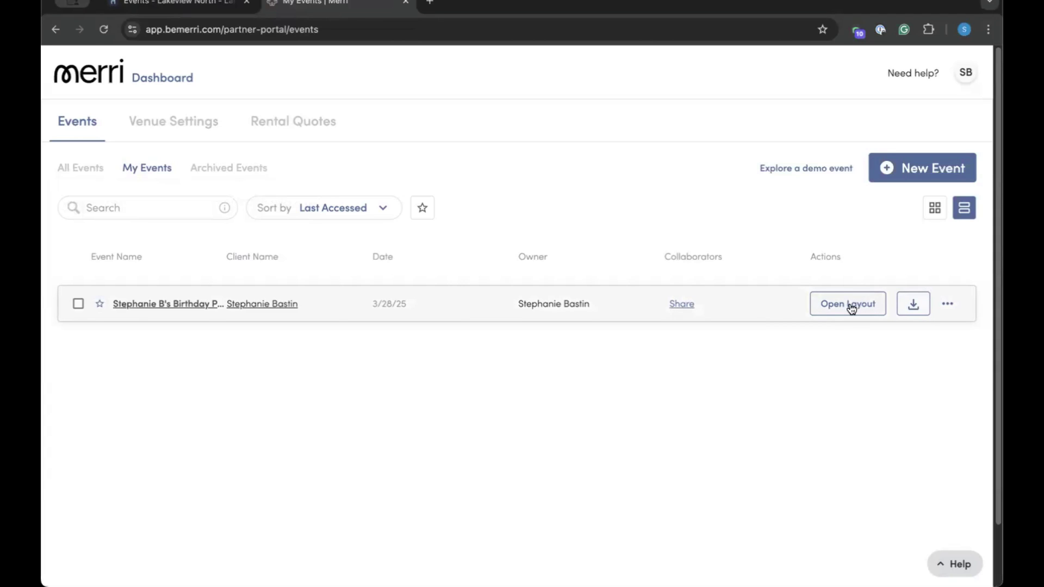
pyautogui.click(914, 306)
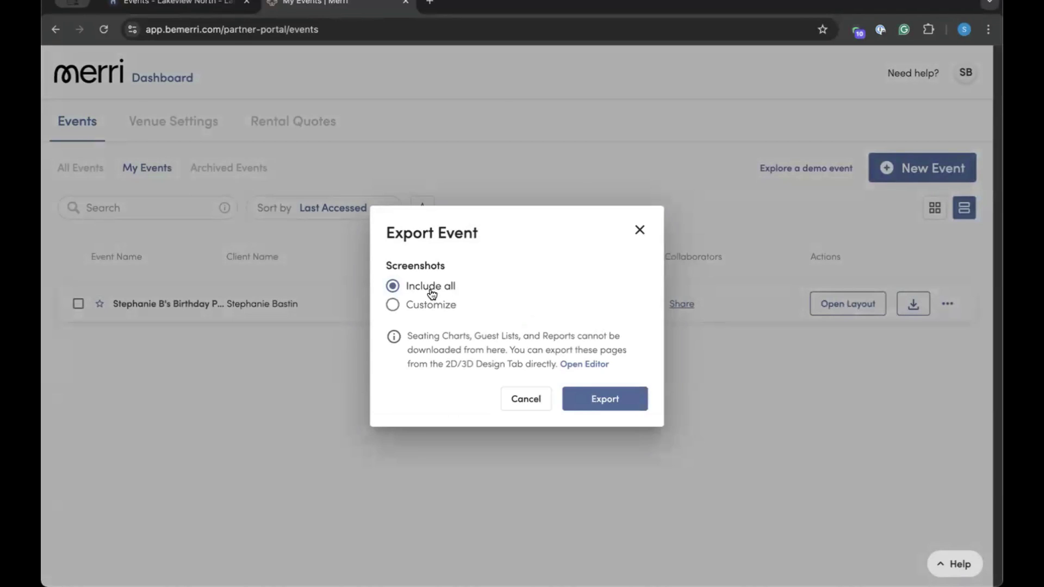
pyautogui.click(393, 307)
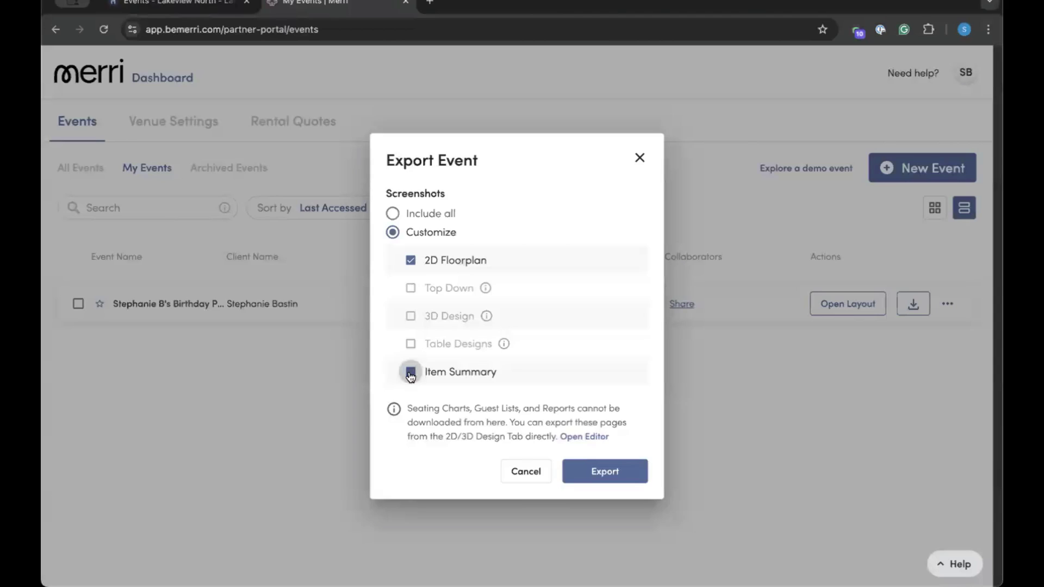
pyautogui.click(411, 374)
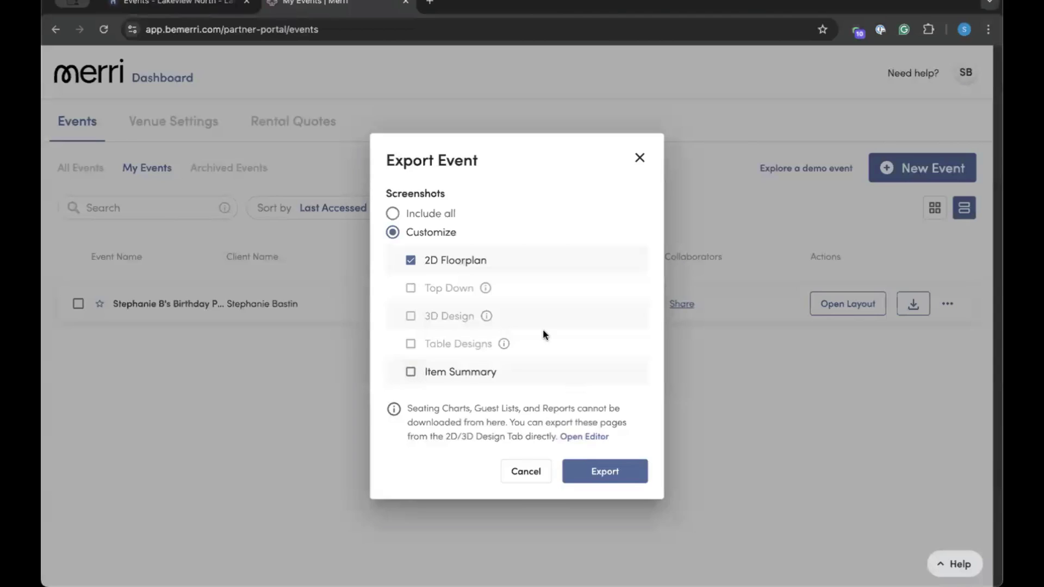
pyautogui.click(600, 472)
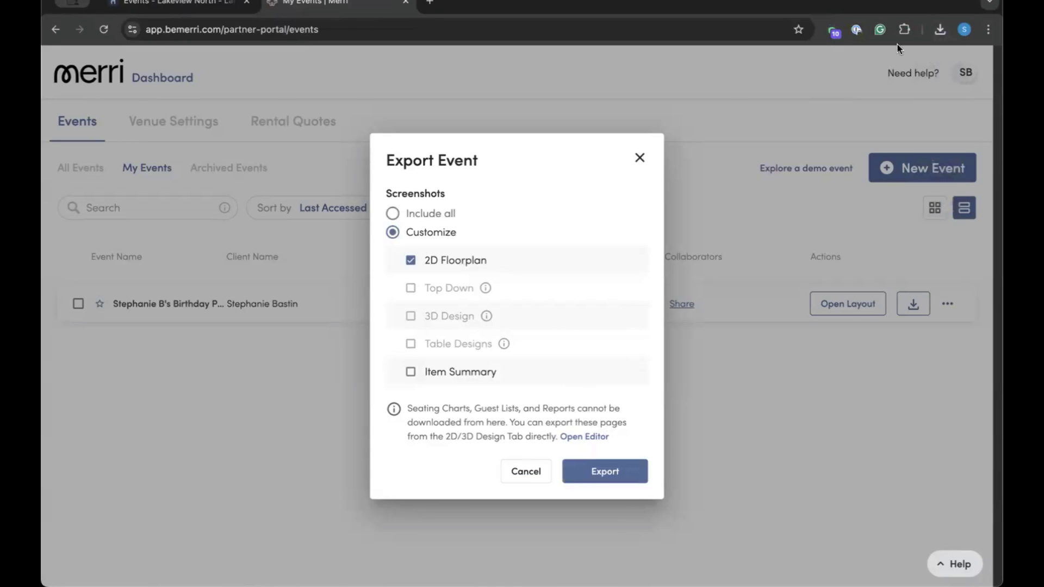
# Review the downloaded floorplan PDF, then return to the events dashboard and dismiss the export dialog.
pyautogui.click(940, 36)
pyautogui.click(837, 76)
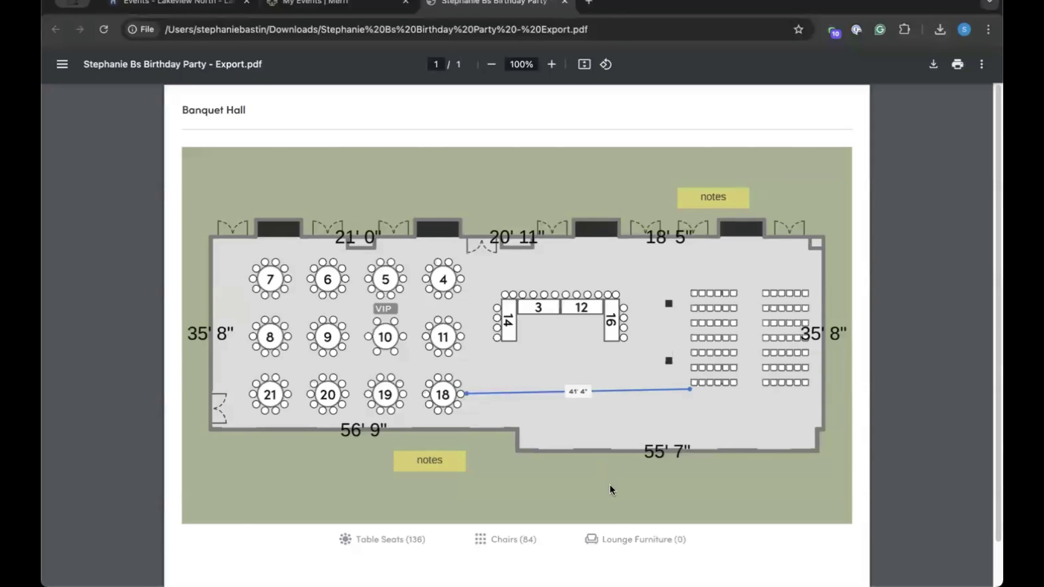
pyautogui.scroll(-2, 666, 443)
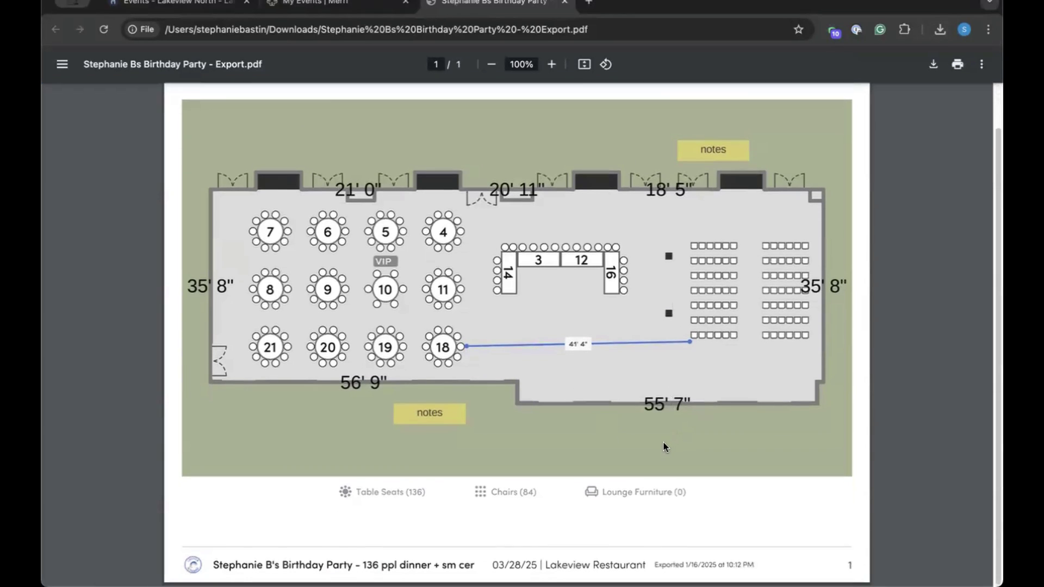
pyautogui.click(336, 6)
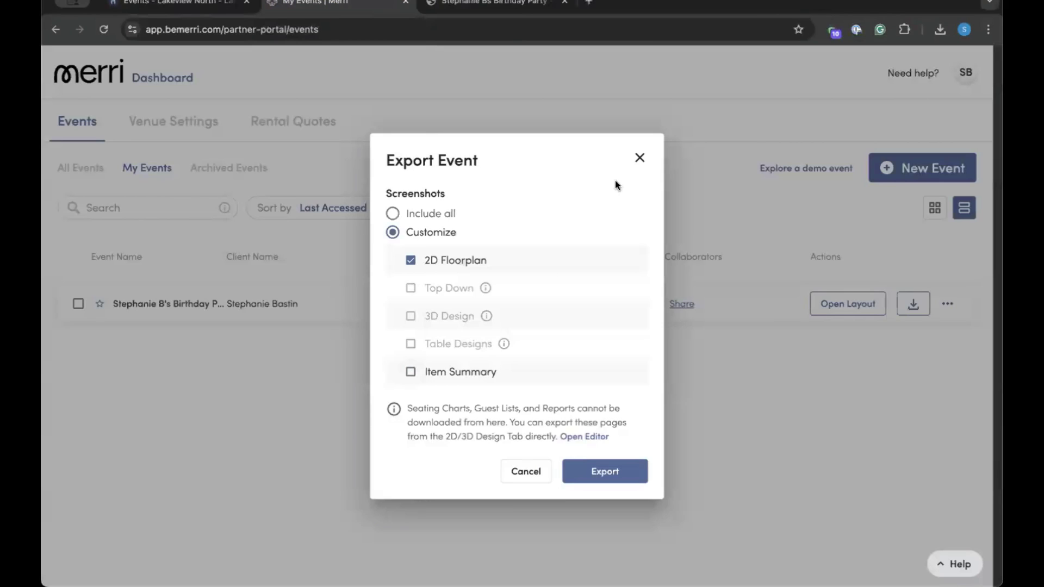
pyautogui.click(640, 159)
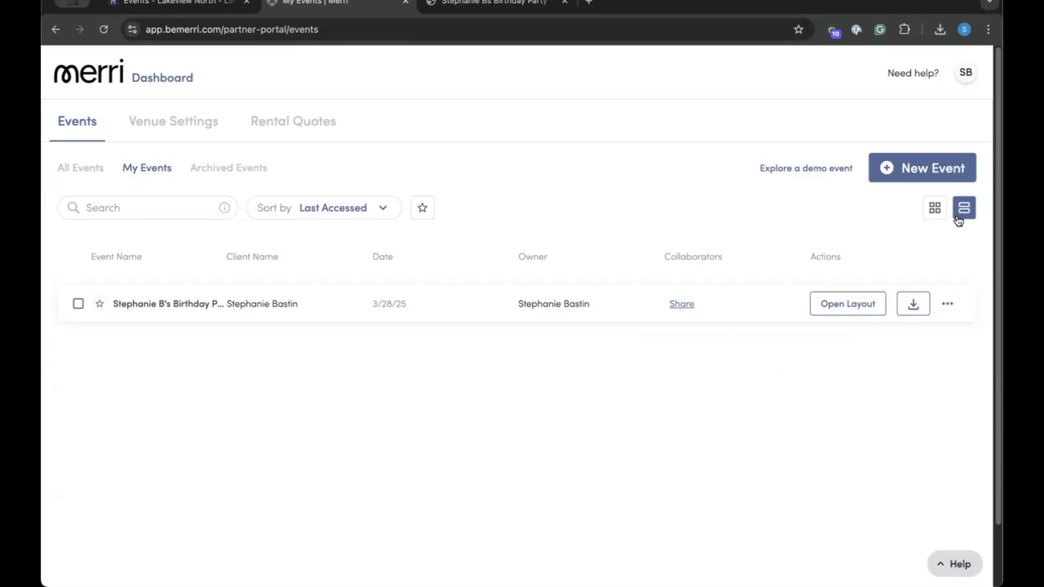
# Compare the grid and list views of My Events and All Events, ending on My Events in list view.
pyautogui.click(936, 210)
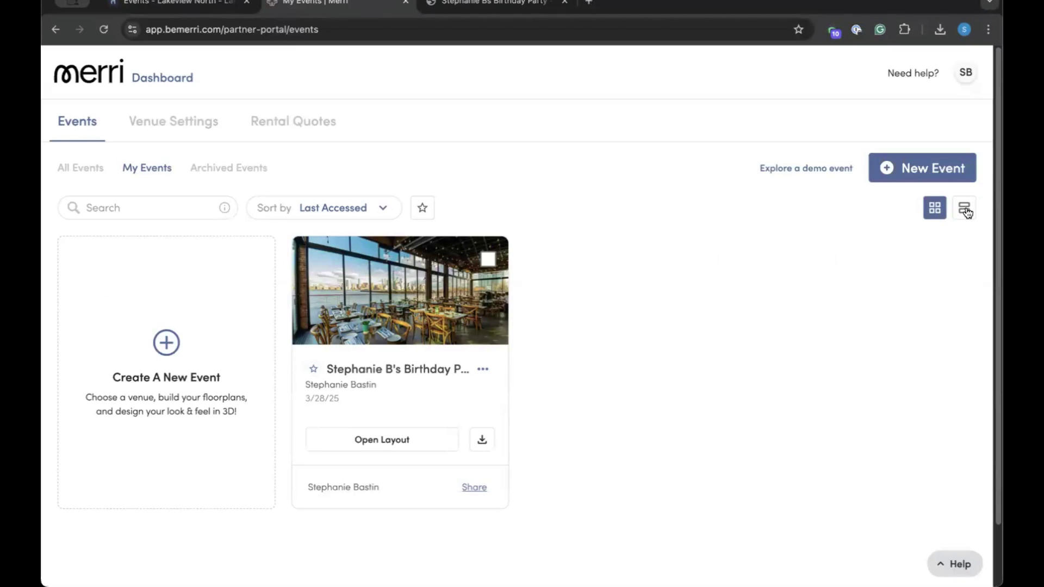
pyautogui.click(966, 212)
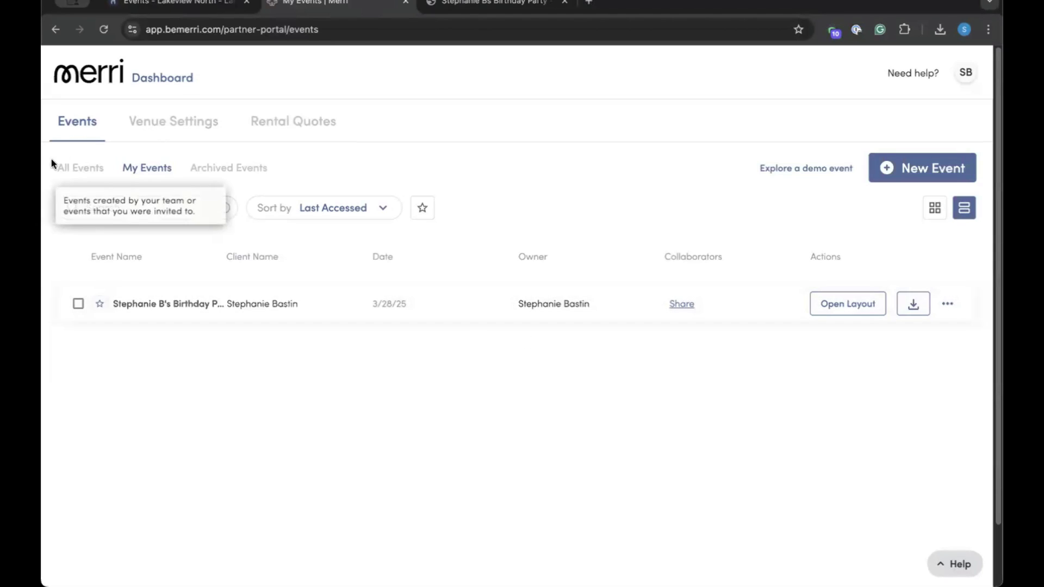
pyautogui.click(68, 168)
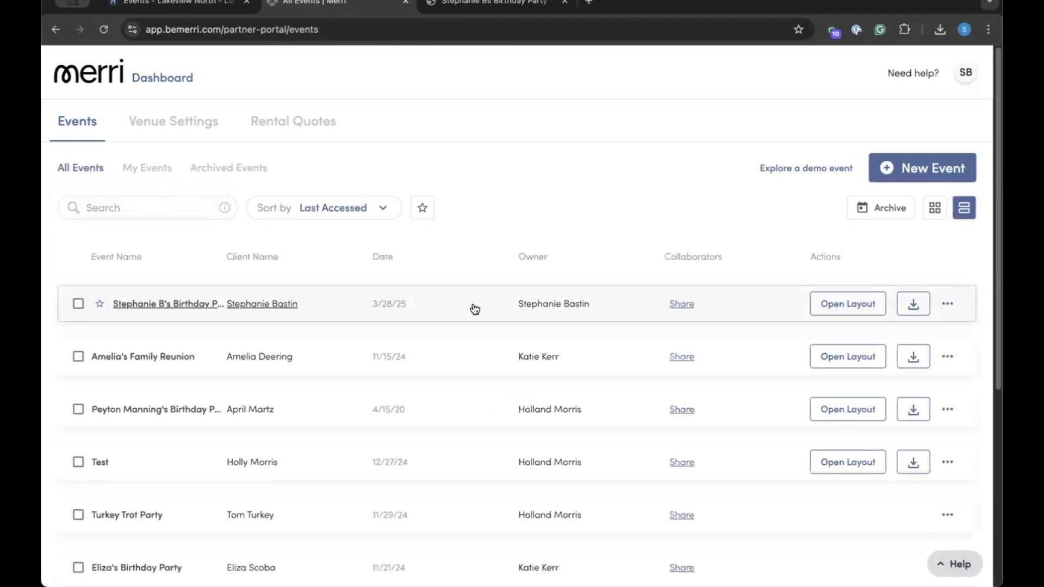
pyautogui.click(931, 209)
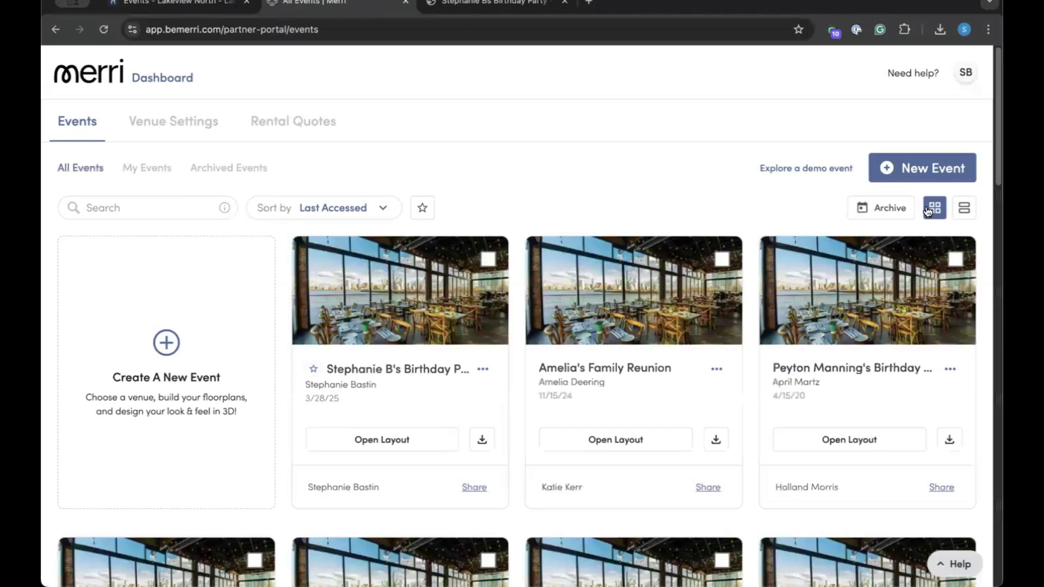
pyautogui.click(963, 213)
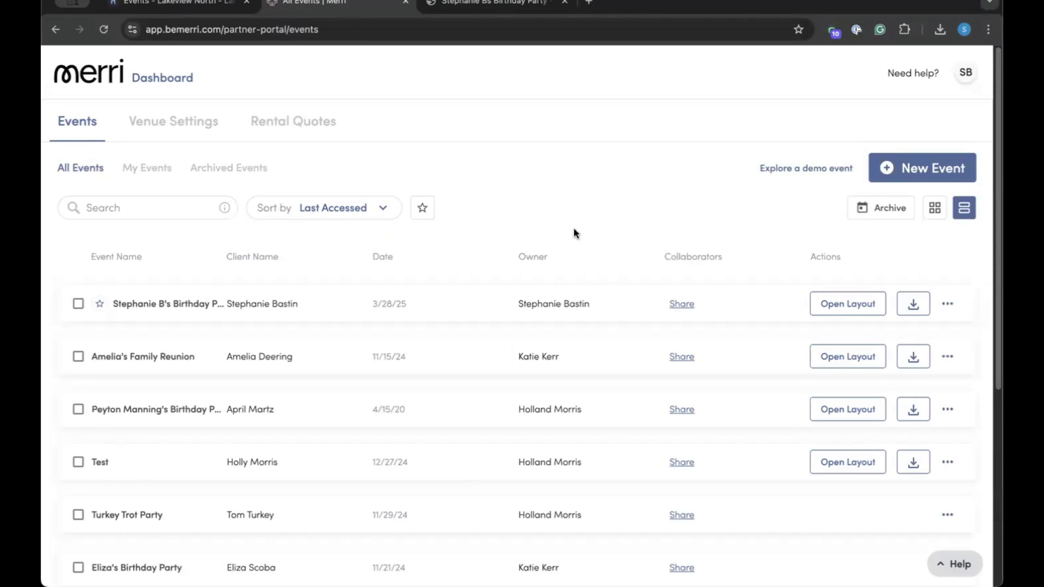
pyautogui.click(146, 168)
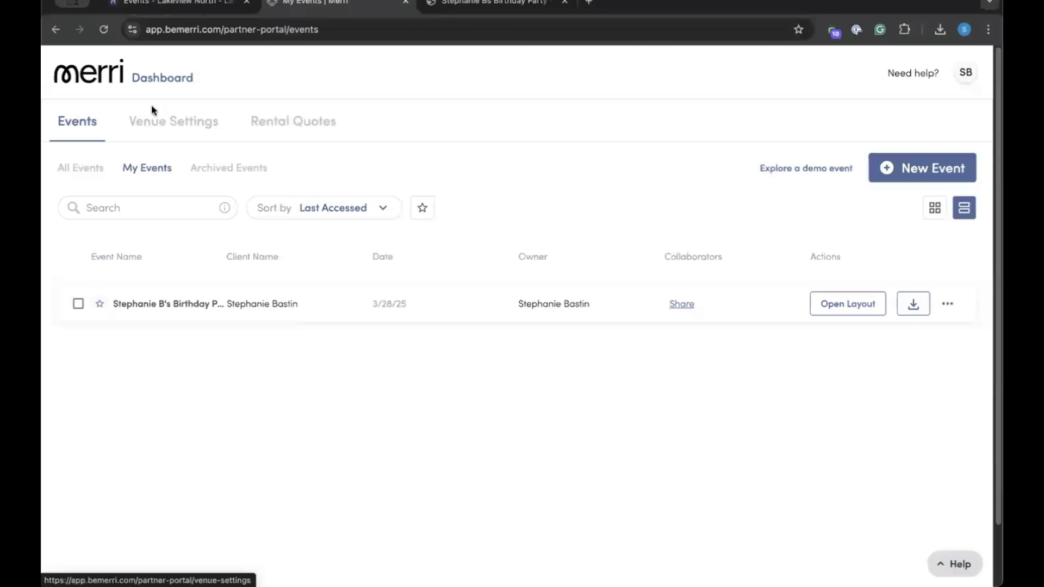
# Open the venue settings and review the Venue Info page's logo, image, address and contact fields.
pyautogui.click(176, 126)
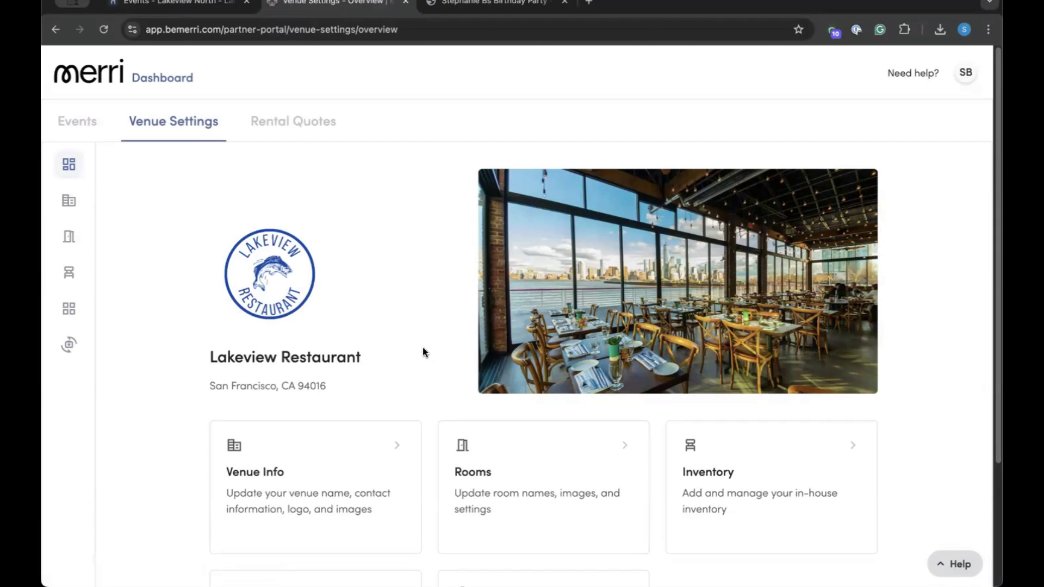
pyautogui.scroll(-3, 422, 352)
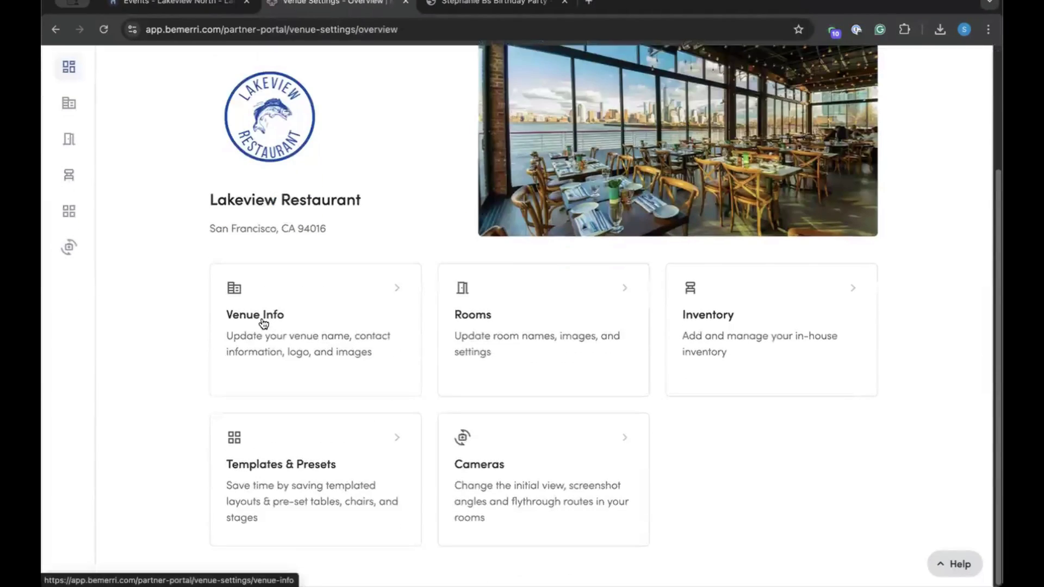
pyautogui.click(394, 292)
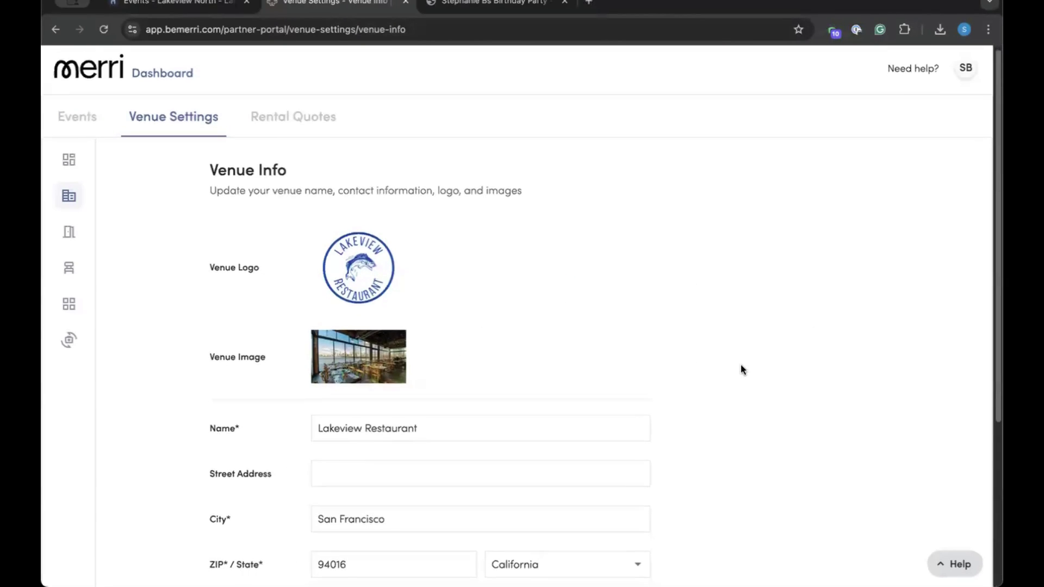
pyautogui.scroll(-3, 741, 368)
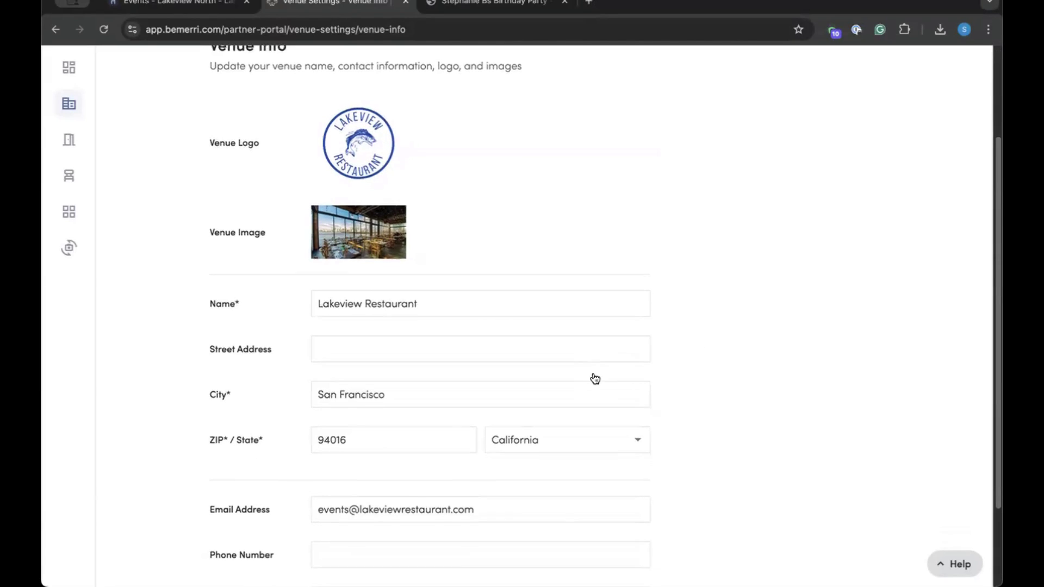
pyautogui.scroll(-3, 625, 381)
pyautogui.scroll(5, 598, 354)
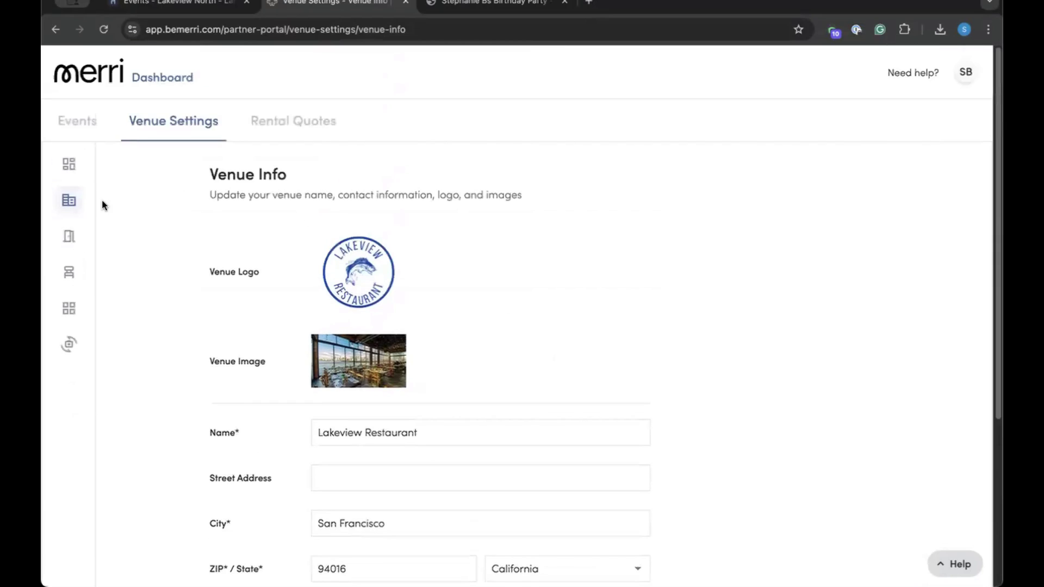
# Open the Banquet Hall's room details, examine the name, capacity and service area fields, and cancel without updating.
pyautogui.moveTo(82, 234)
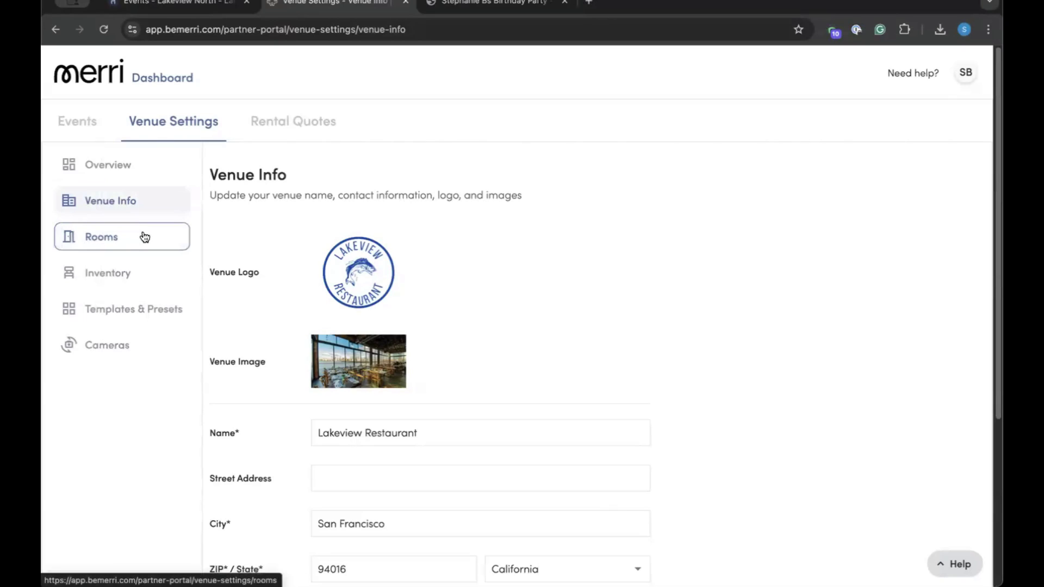
pyautogui.click(116, 237)
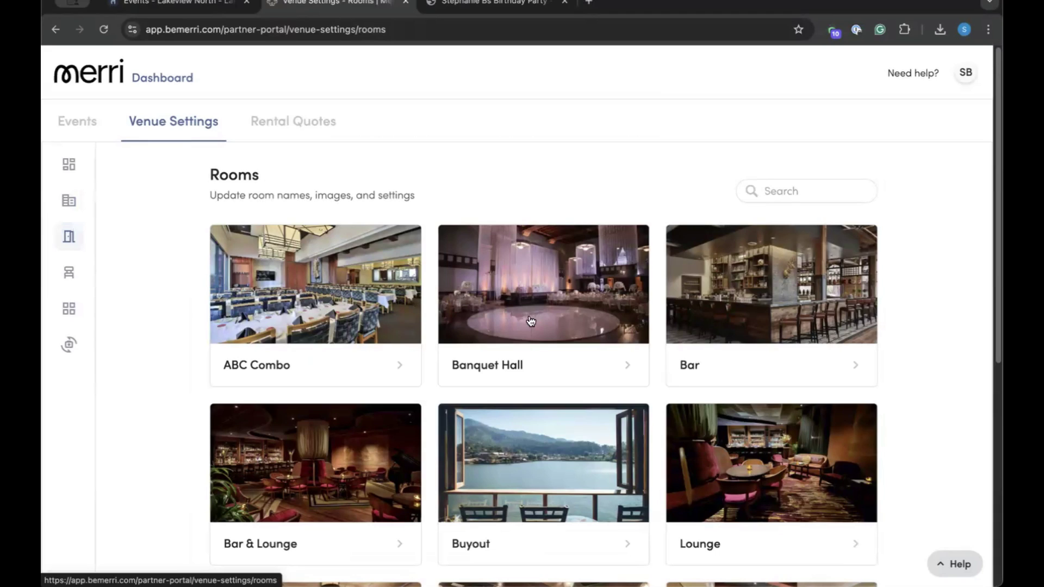
pyautogui.click(629, 370)
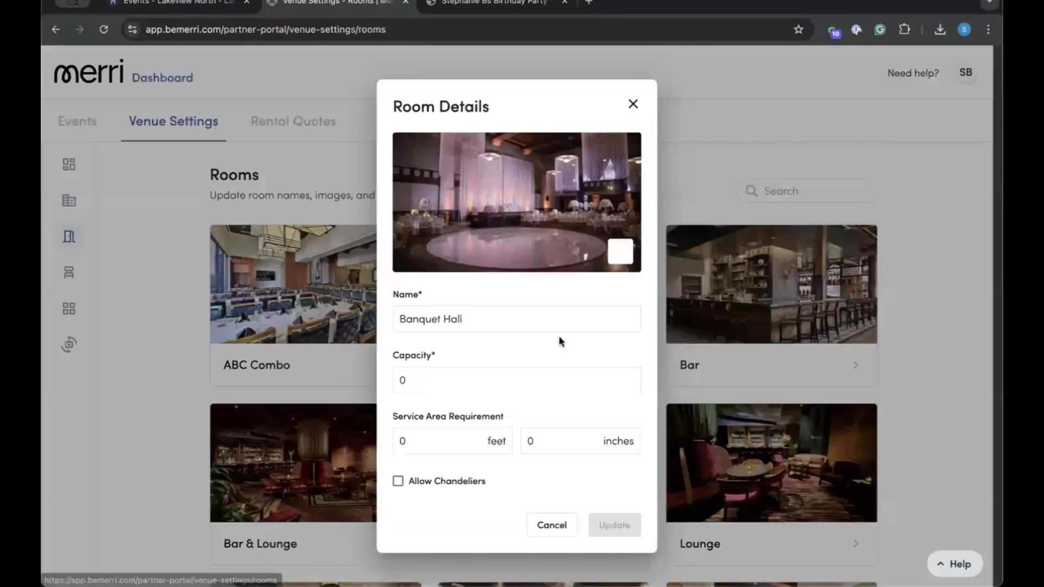
pyautogui.click(506, 322)
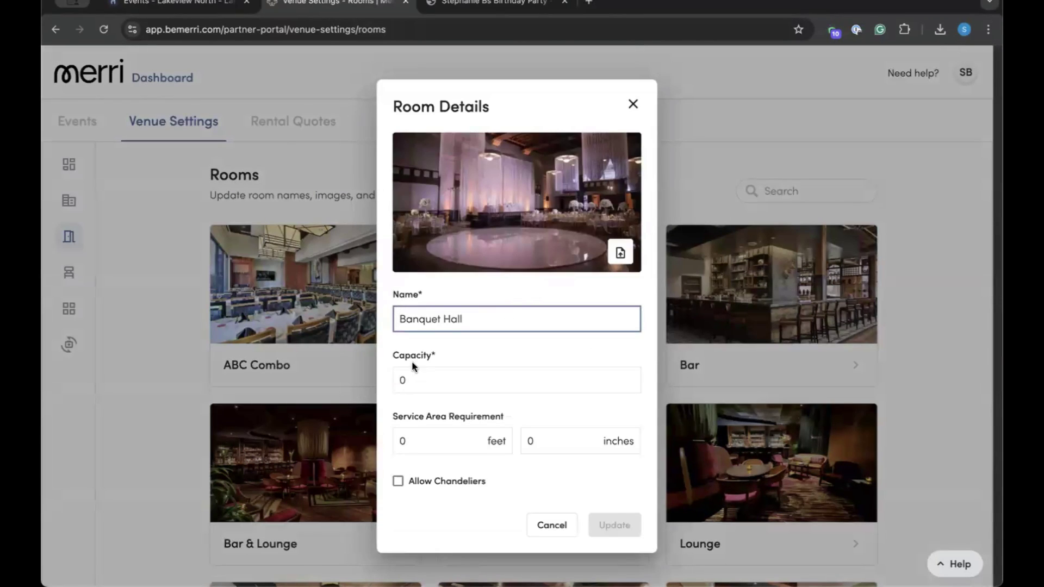
pyautogui.click(409, 380)
pyautogui.click(435, 448)
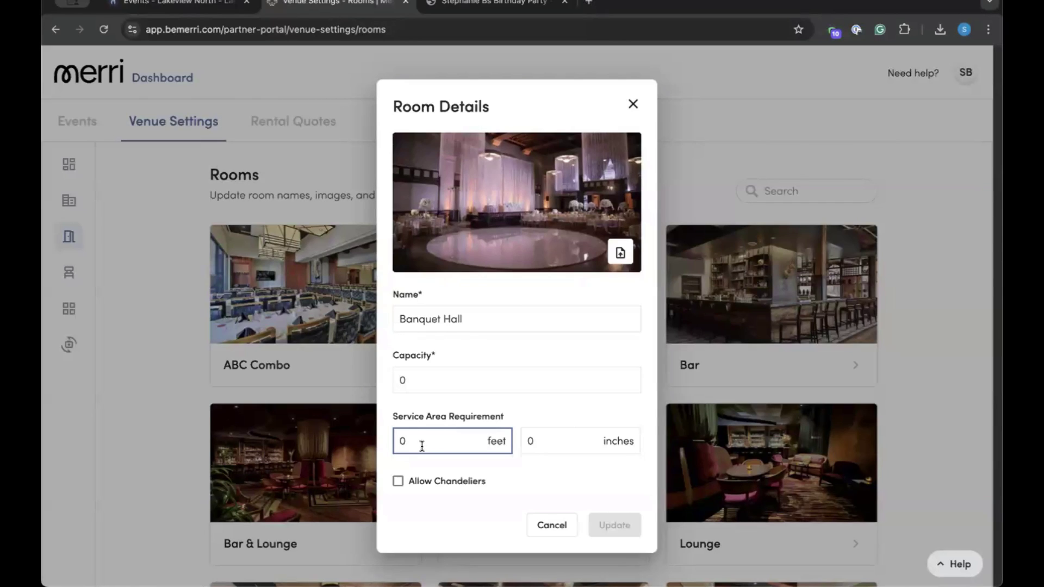
pyautogui.click(524, 438)
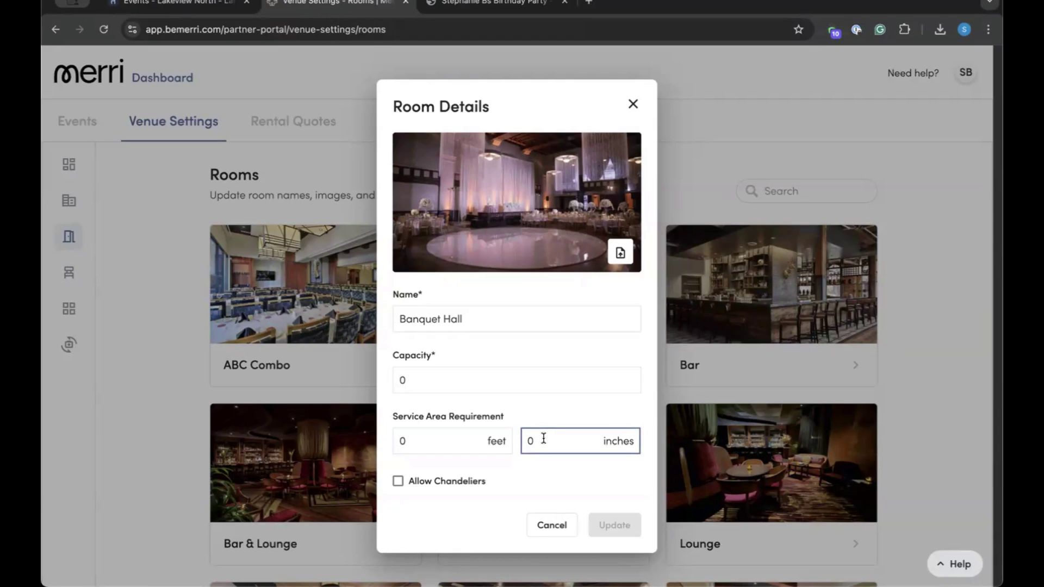
pyautogui.click(552, 524)
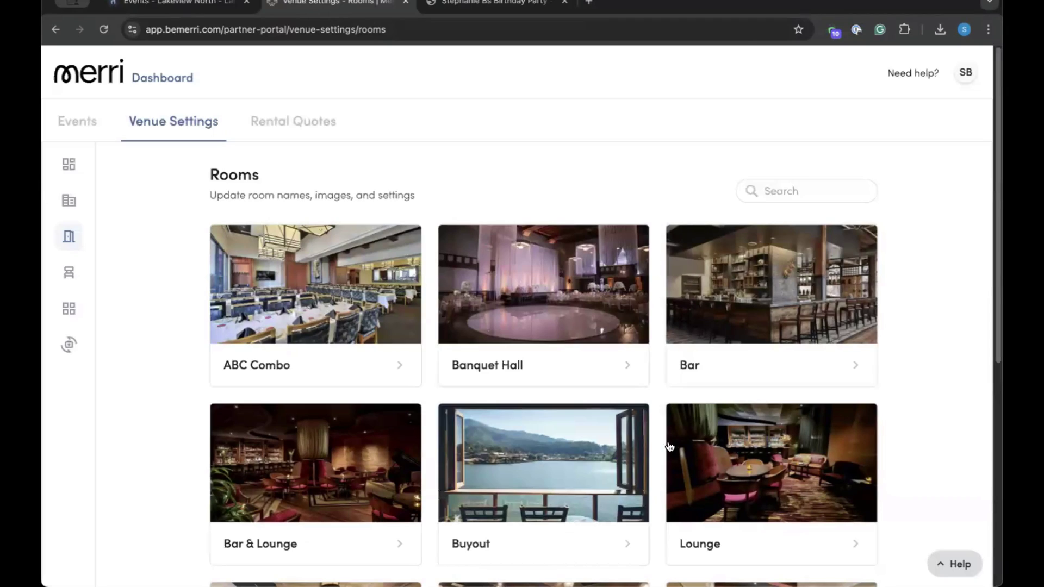
# Browse the Chairs category under Furniture in the venue inventory, including its available filter categories.
pyautogui.moveTo(78, 243)
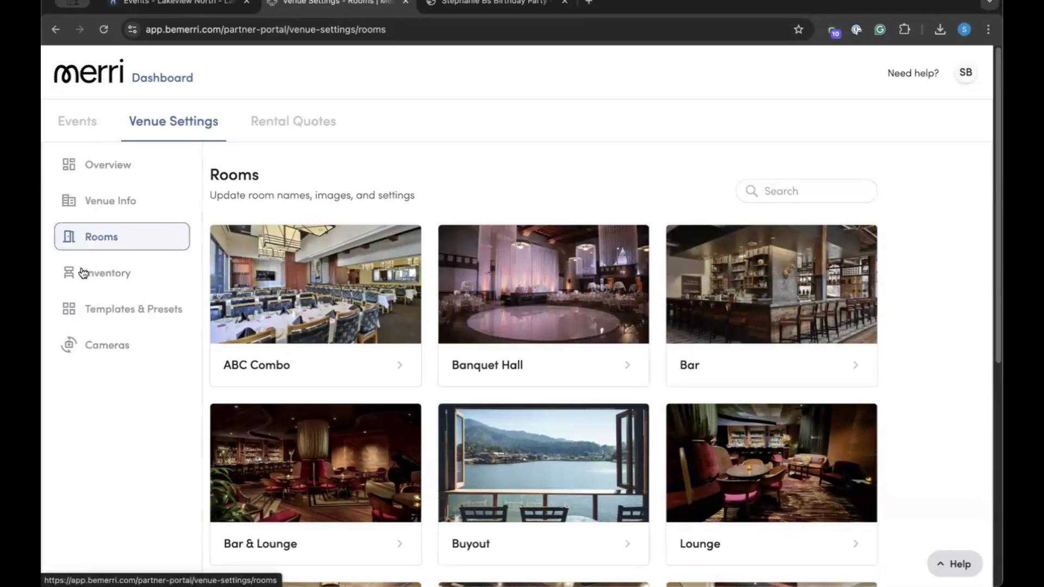
pyautogui.click(115, 279)
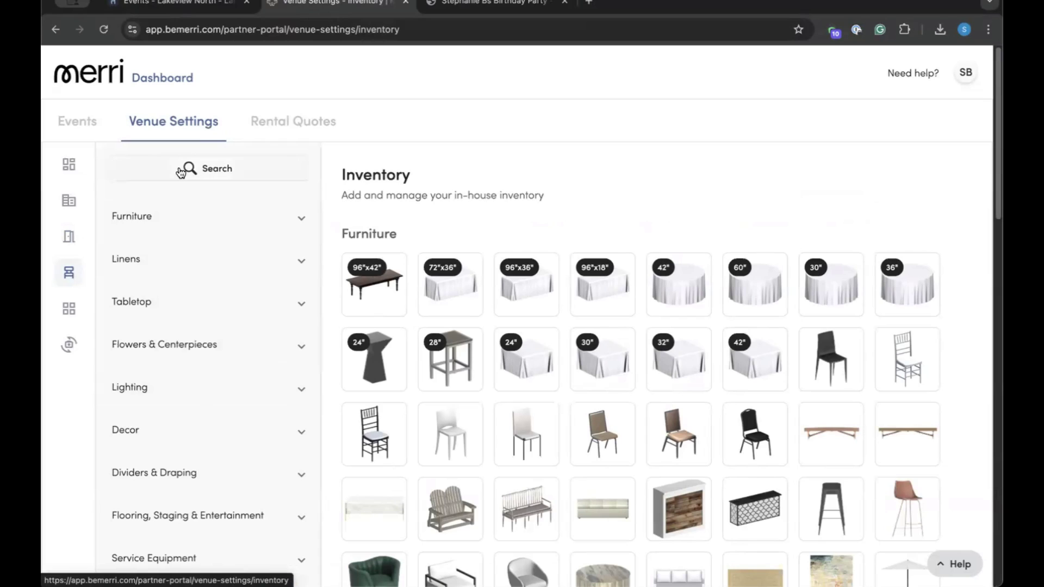
pyautogui.click(198, 224)
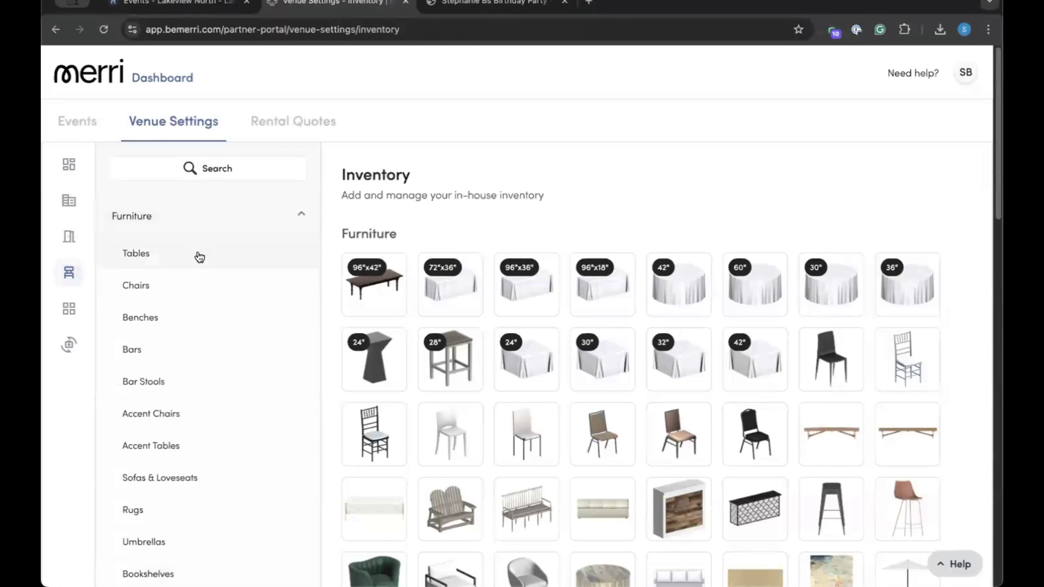
pyautogui.click(176, 283)
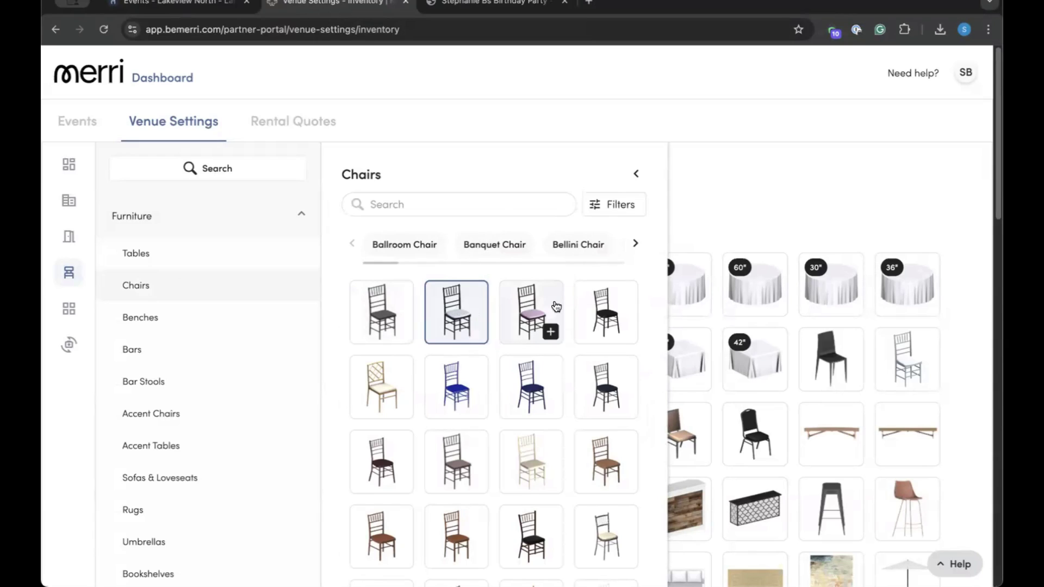
pyautogui.click(614, 204)
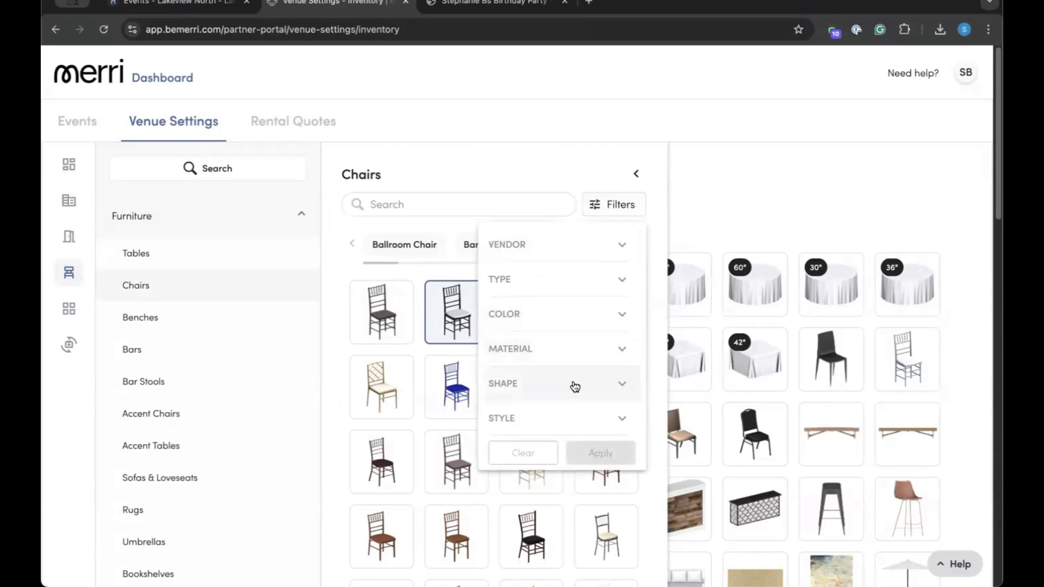
pyautogui.click(546, 179)
pyautogui.scroll(-3, 558, 400)
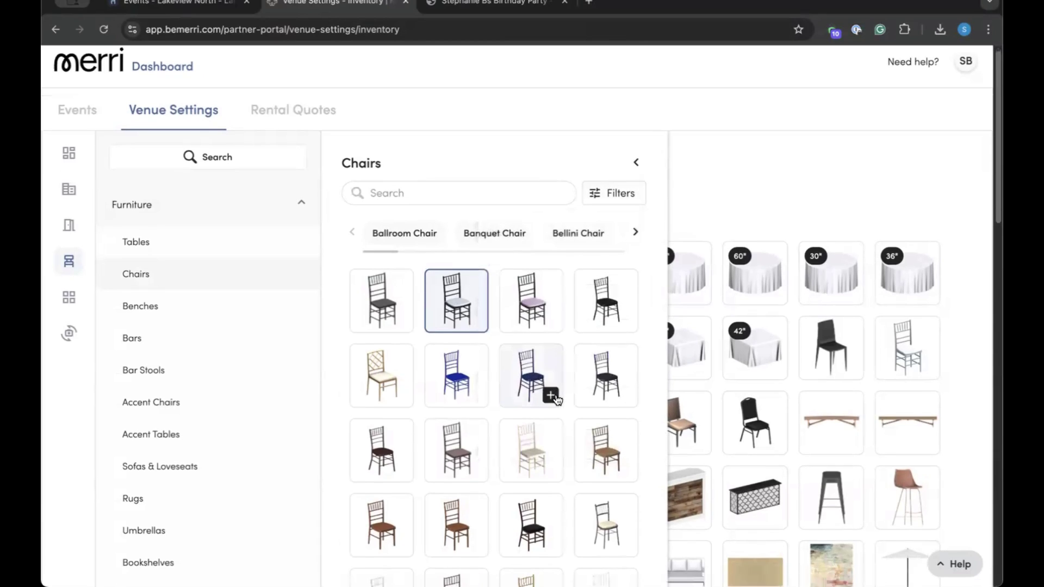
pyautogui.scroll(-4, 563, 393)
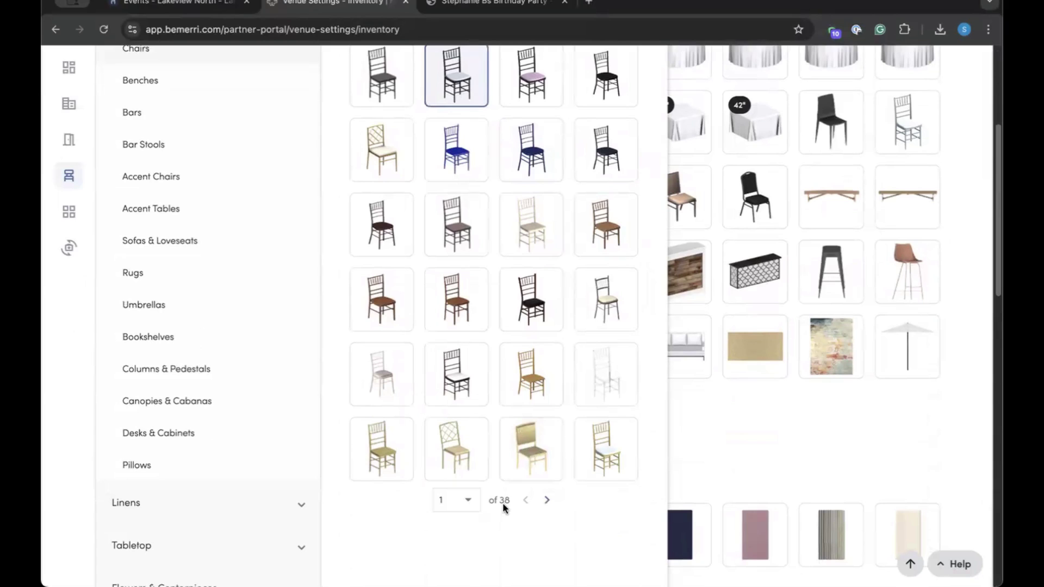
pyautogui.scroll(3, 569, 501)
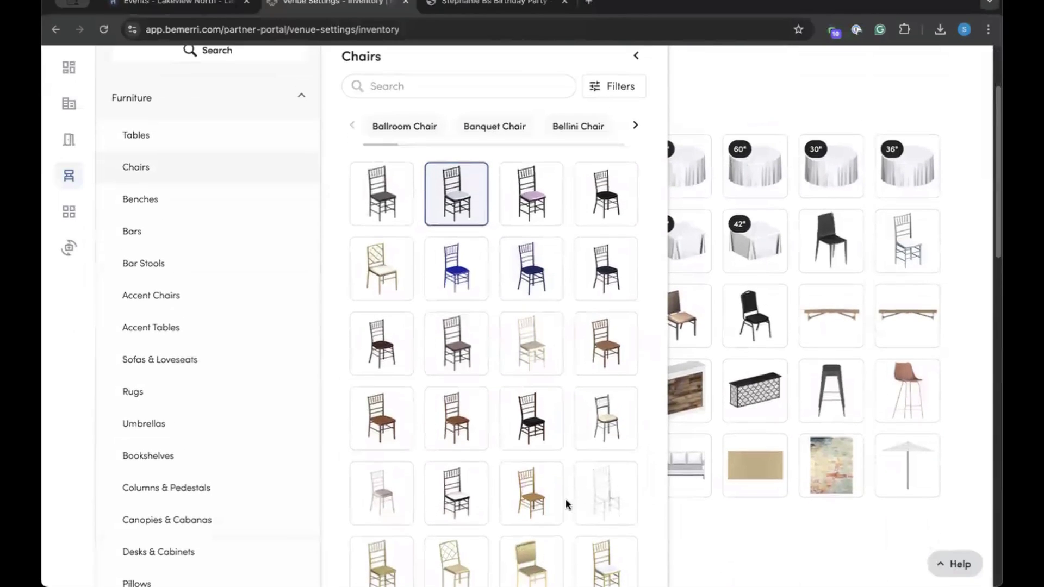
# Filter the chair catalog by Metal material and Black color.
pyautogui.click(607, 87)
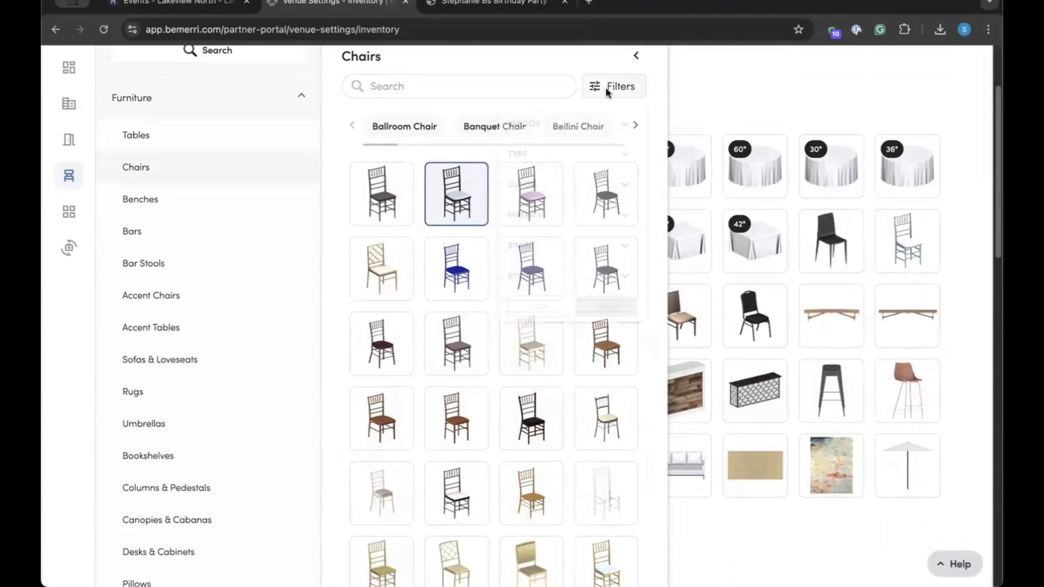
pyautogui.click(521, 230)
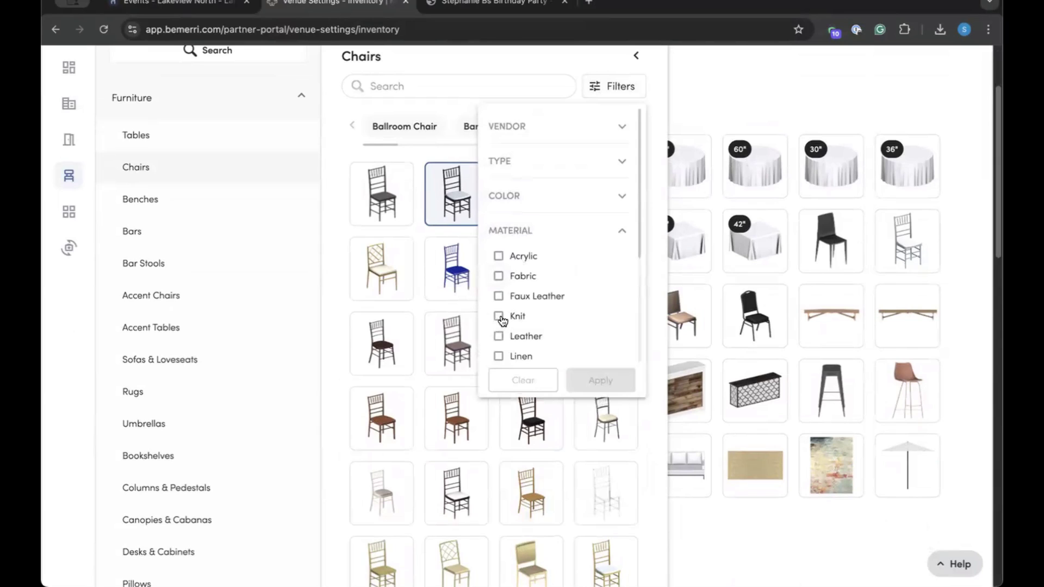
pyautogui.scroll(-3, 503, 261)
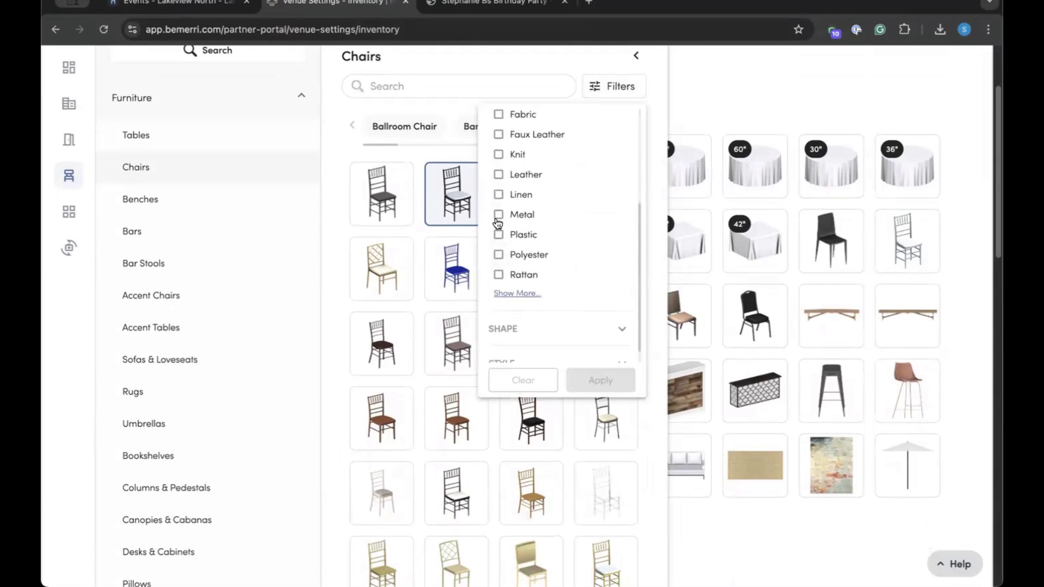
pyautogui.click(497, 218)
pyautogui.scroll(1, 554, 325)
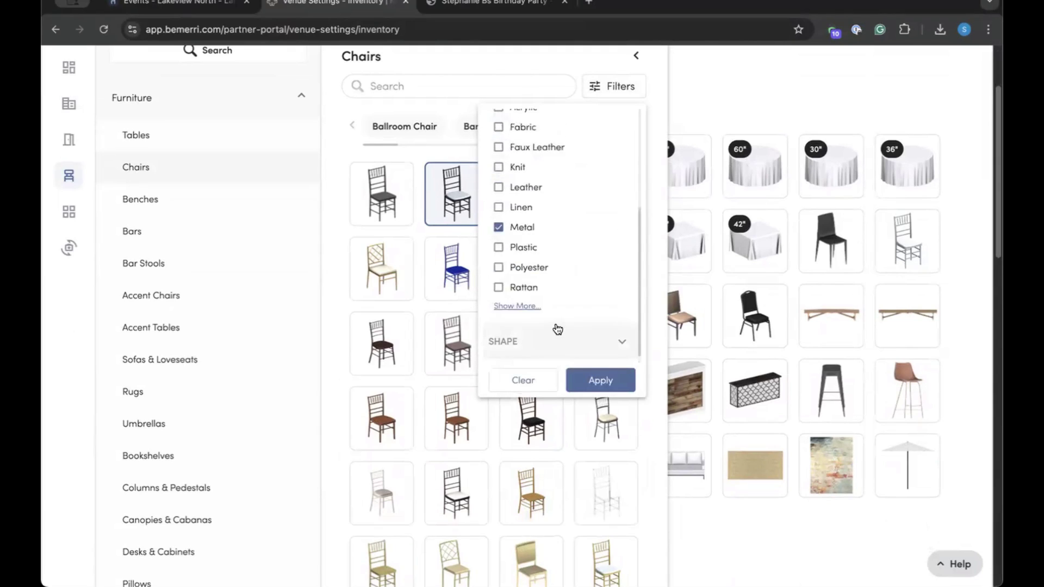
pyautogui.scroll(3, 558, 329)
pyautogui.click(558, 196)
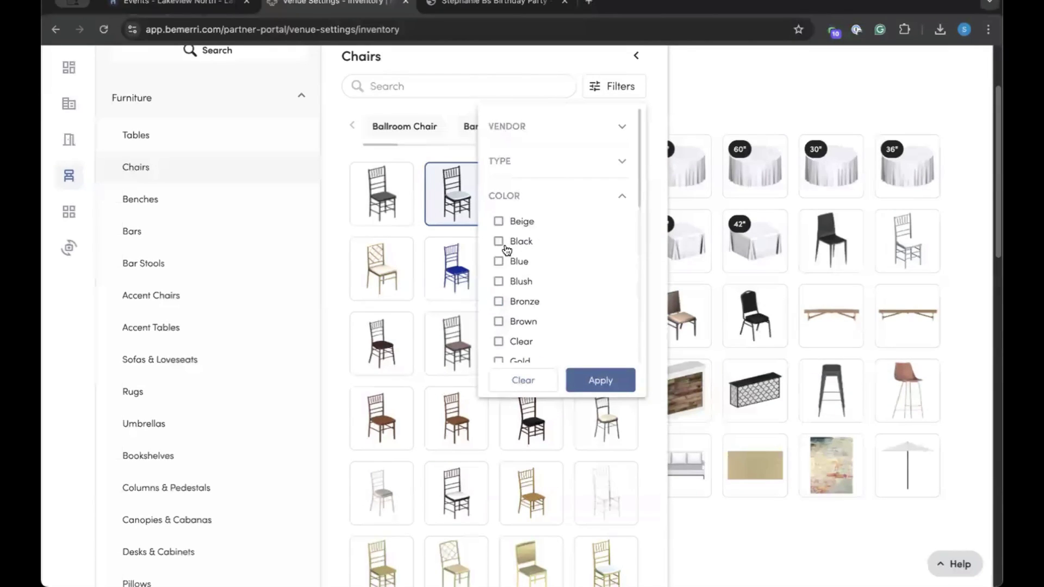
pyautogui.click(502, 242)
pyautogui.click(592, 377)
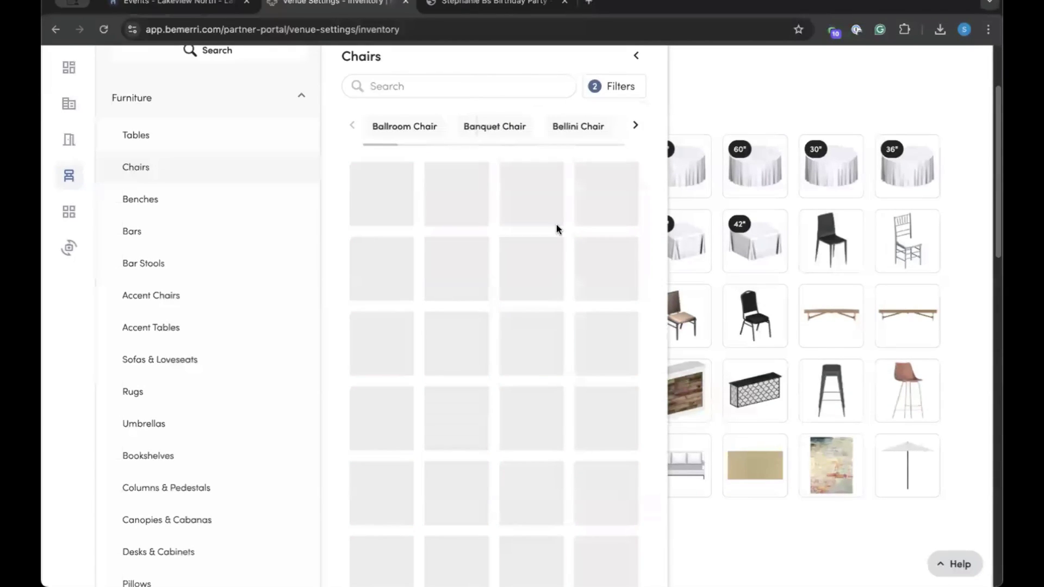
# Add the Chameleon Chair - Black Suede Topper to the venue inventory and close the chair catalog.
pyautogui.moveTo(543, 435)
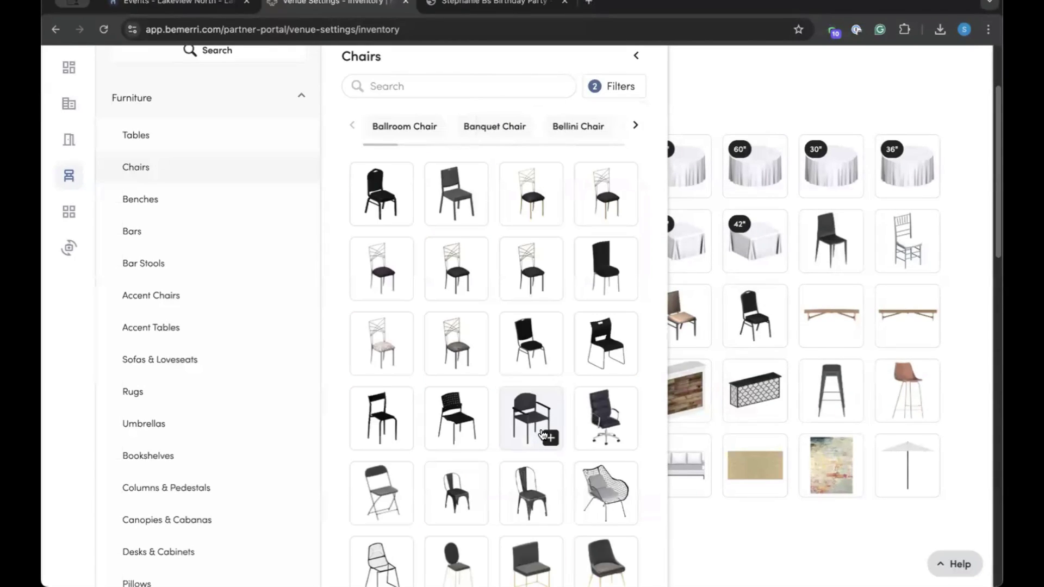
pyautogui.moveTo(540, 359)
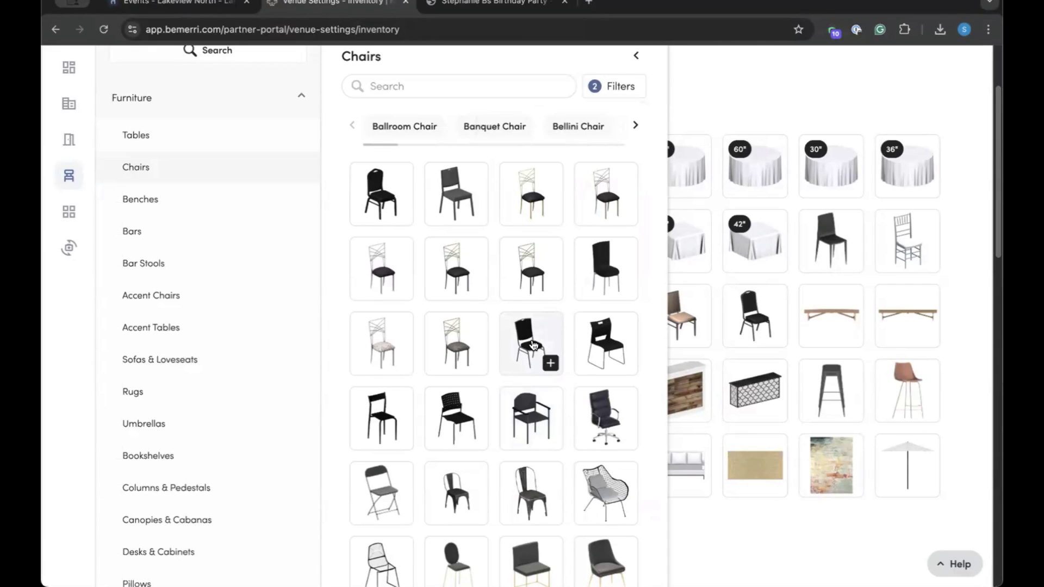
pyautogui.click(601, 271)
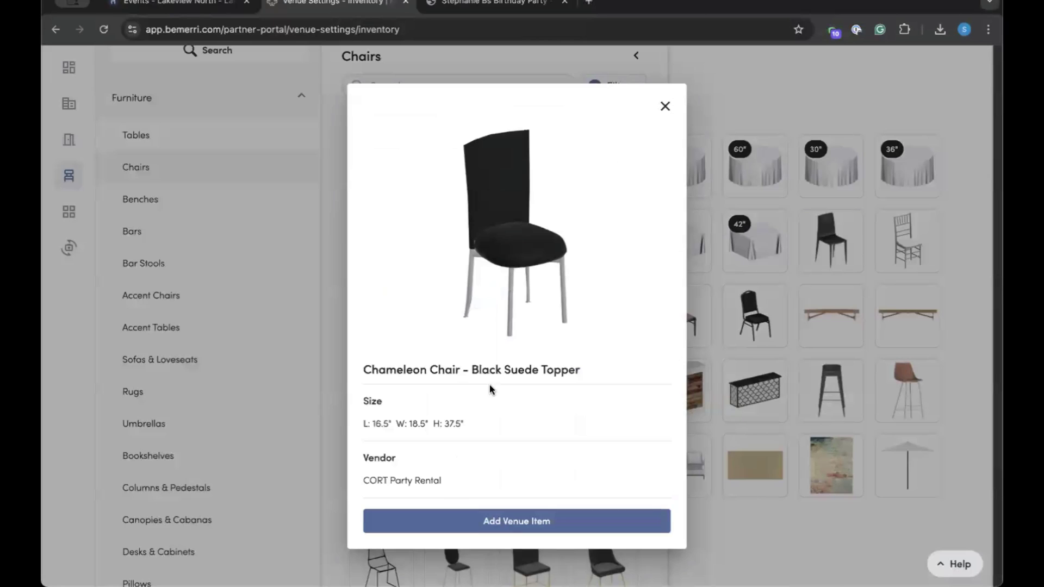
pyautogui.click(510, 524)
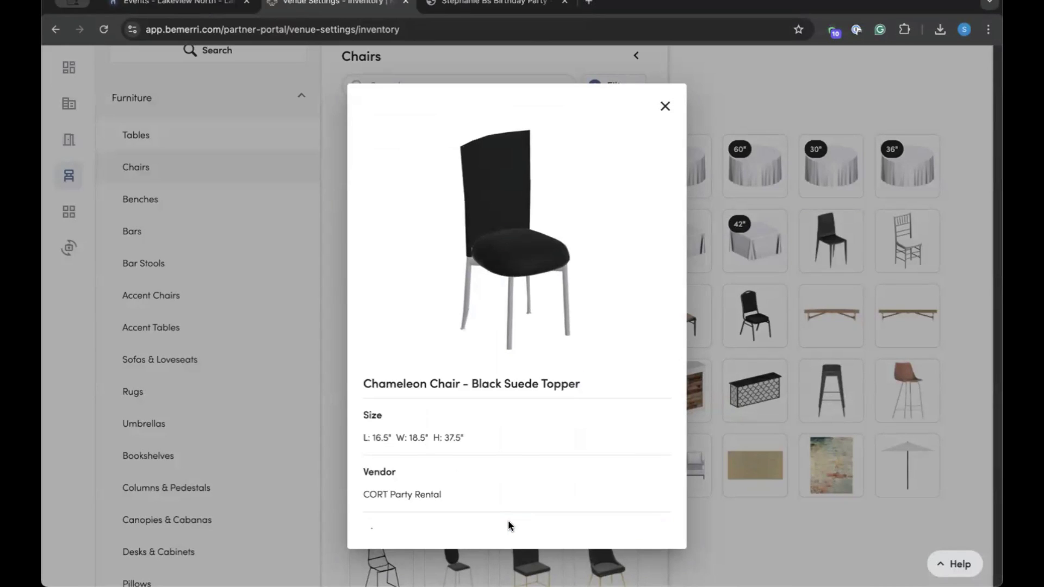
pyautogui.click(665, 106)
pyautogui.click(636, 57)
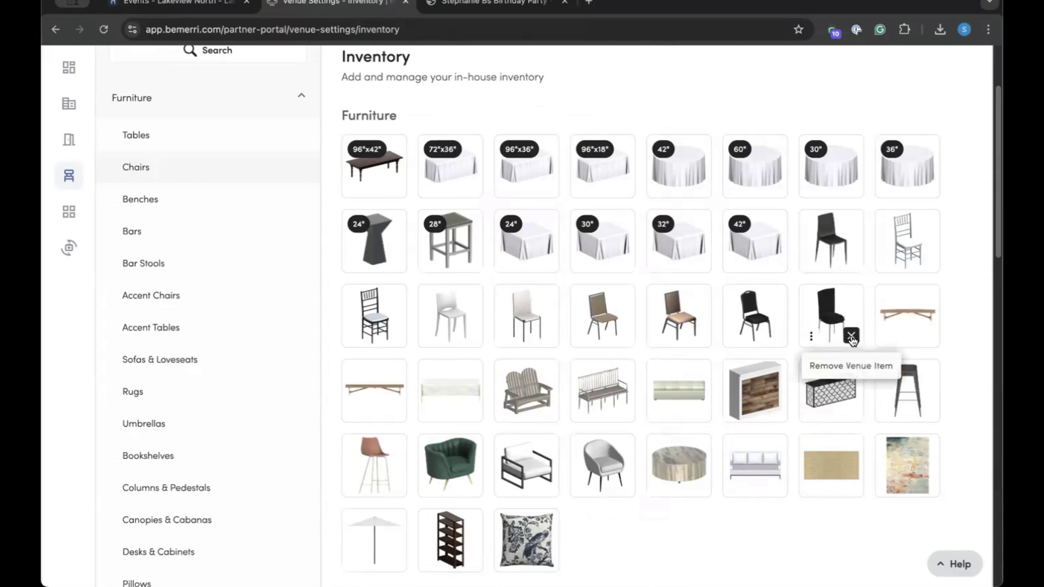
# Check the room availability options of the black suede topper chair, then open the Templates & Presets settings.
pyautogui.click(810, 337)
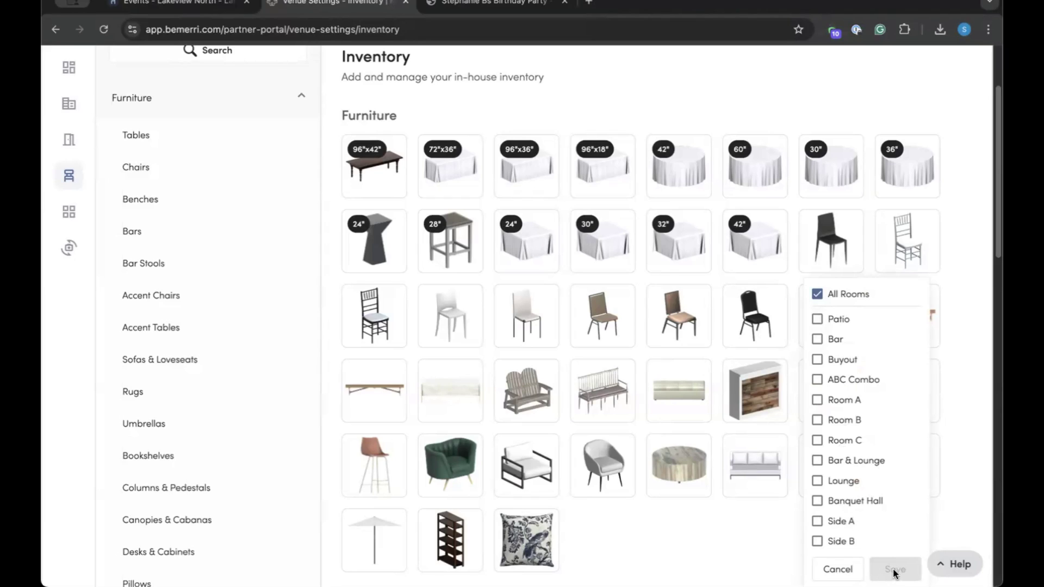
pyautogui.click(742, 554)
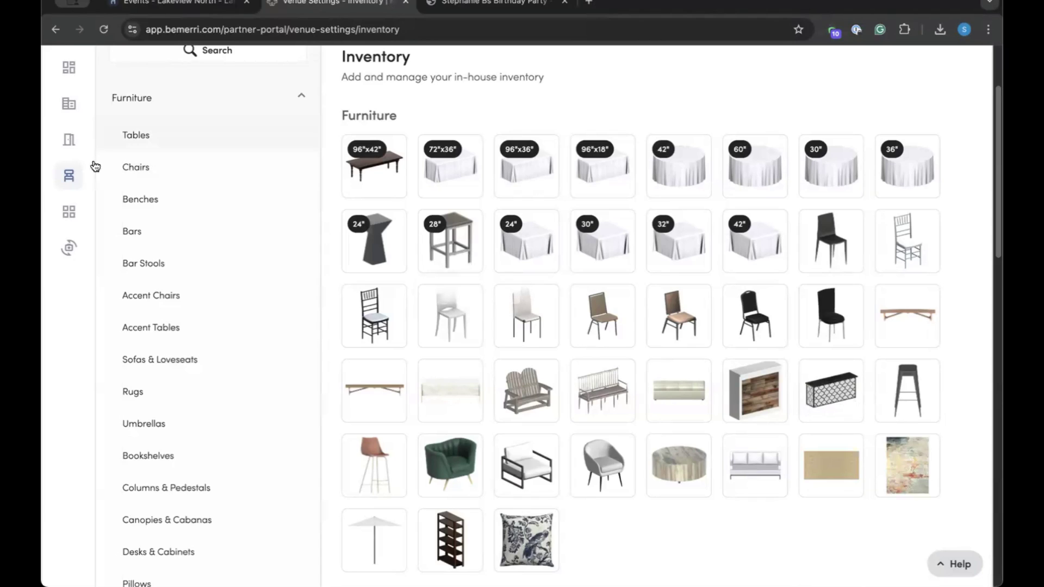
pyautogui.moveTo(81, 178)
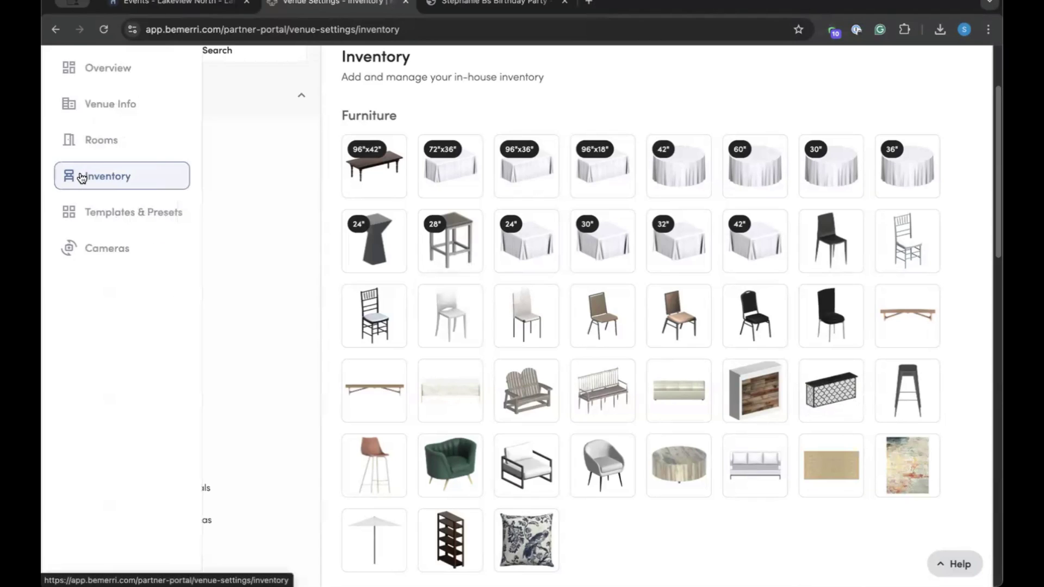
pyautogui.click(106, 217)
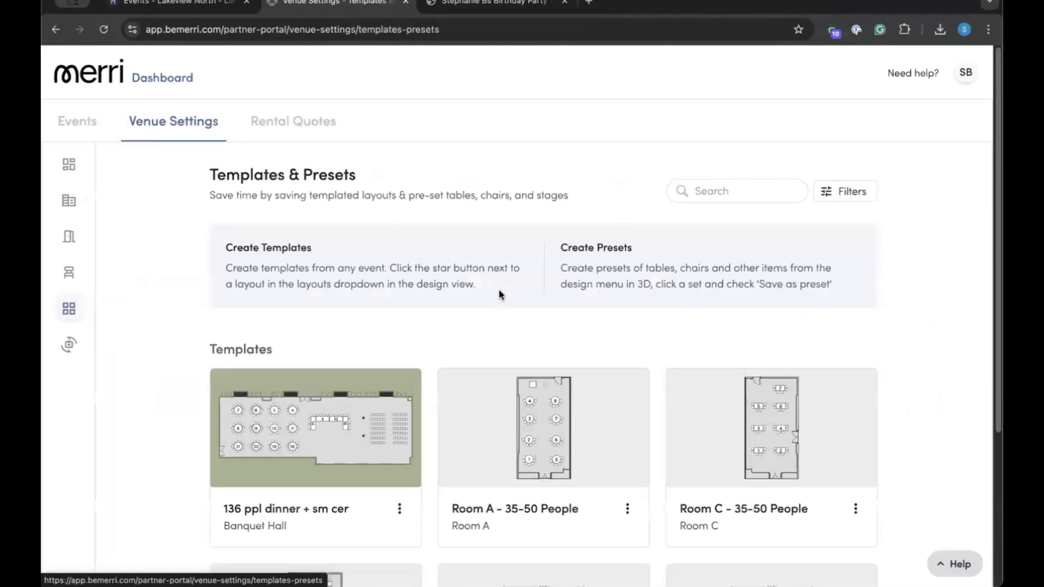
# Review the saved layout templates and check the available actions for the "136 ppl dinner + sm cer" template.
pyautogui.scroll(-2, 524, 293)
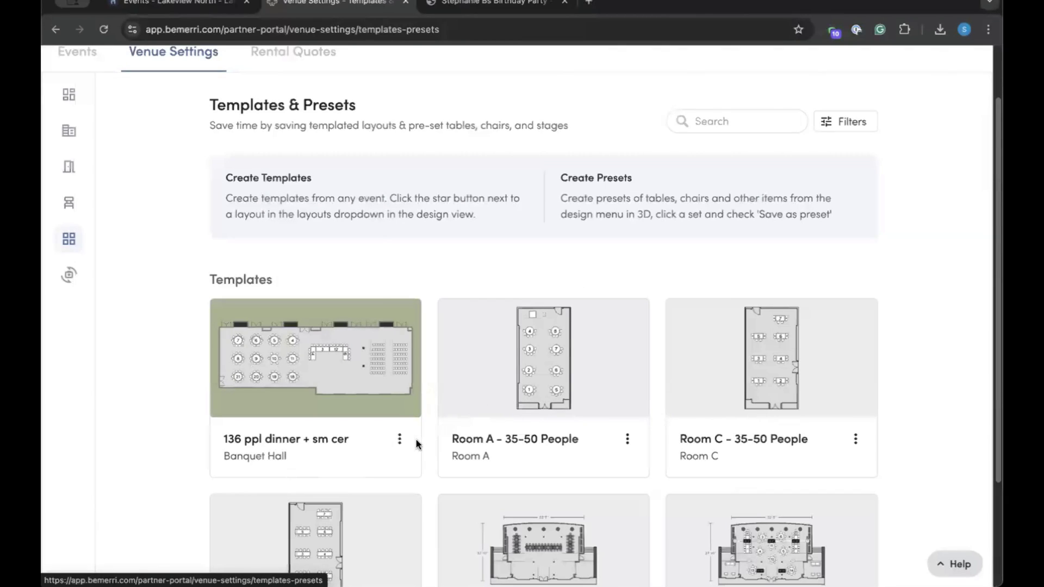
pyautogui.click(400, 441)
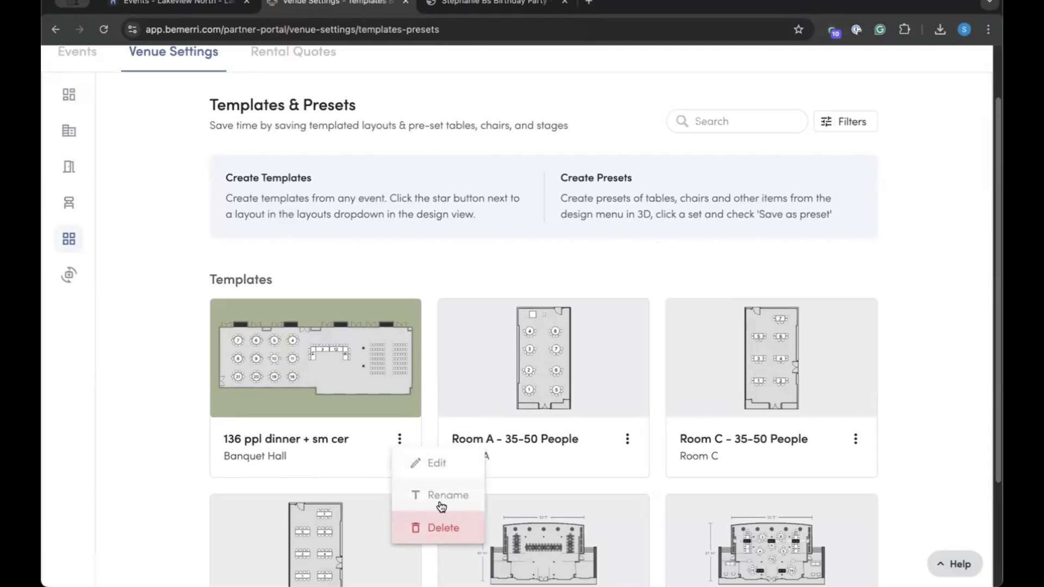
pyautogui.click(935, 343)
pyautogui.scroll(-3, 932, 341)
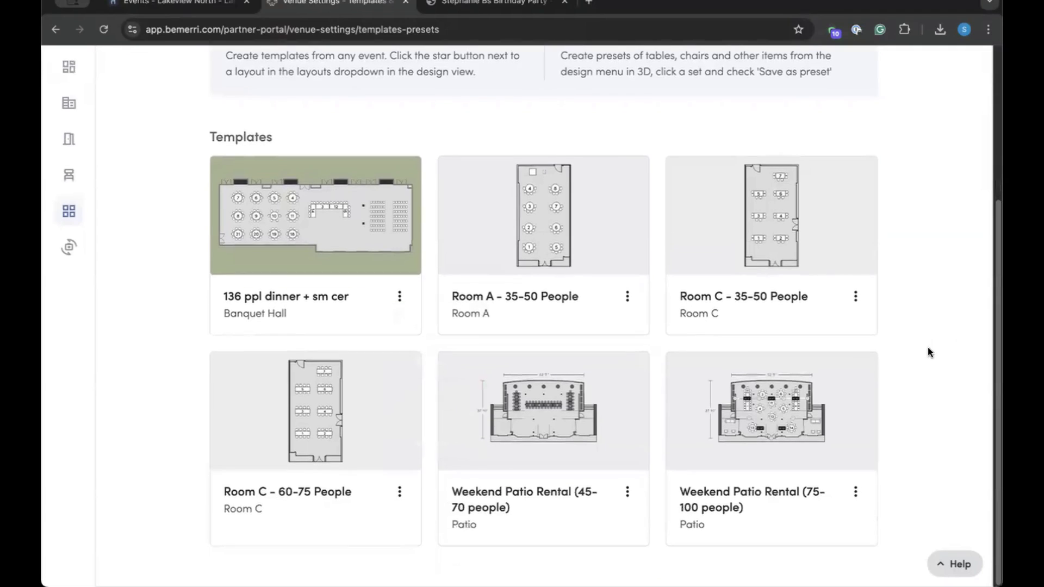
pyautogui.scroll(4, 929, 353)
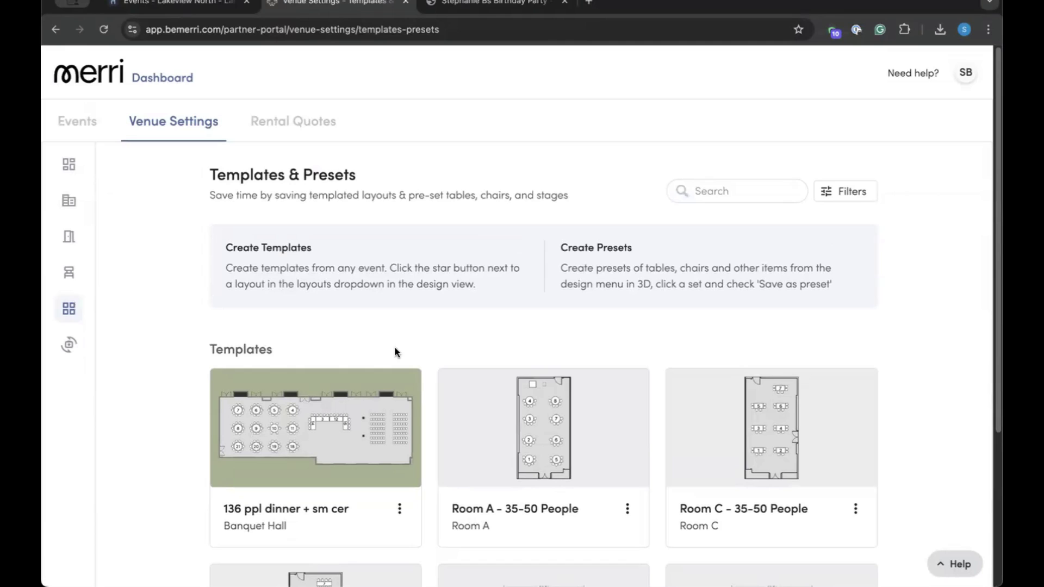
pyautogui.scroll(-1, 543, 344)
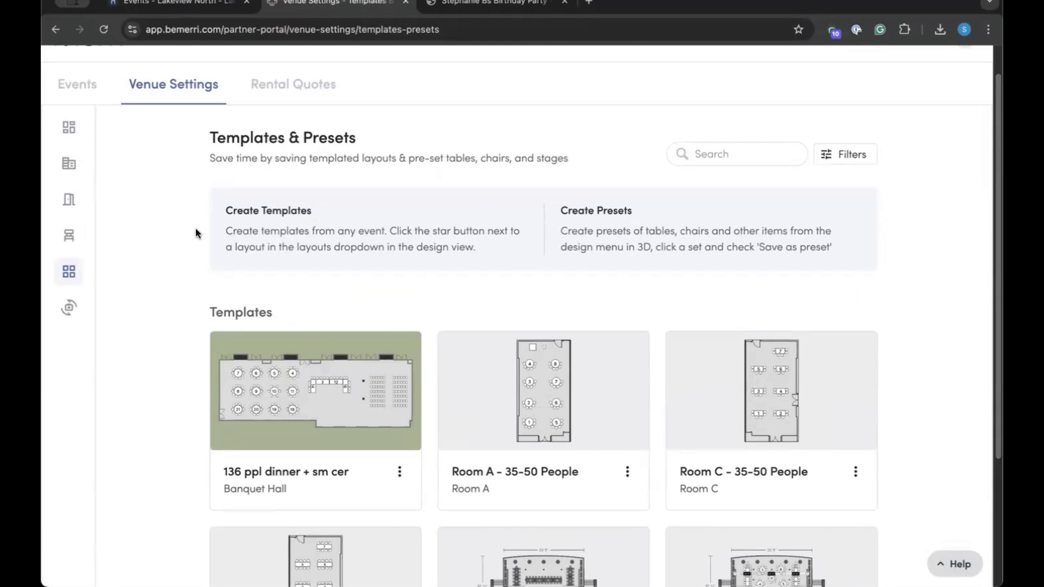
pyautogui.scroll(2, 194, 229)
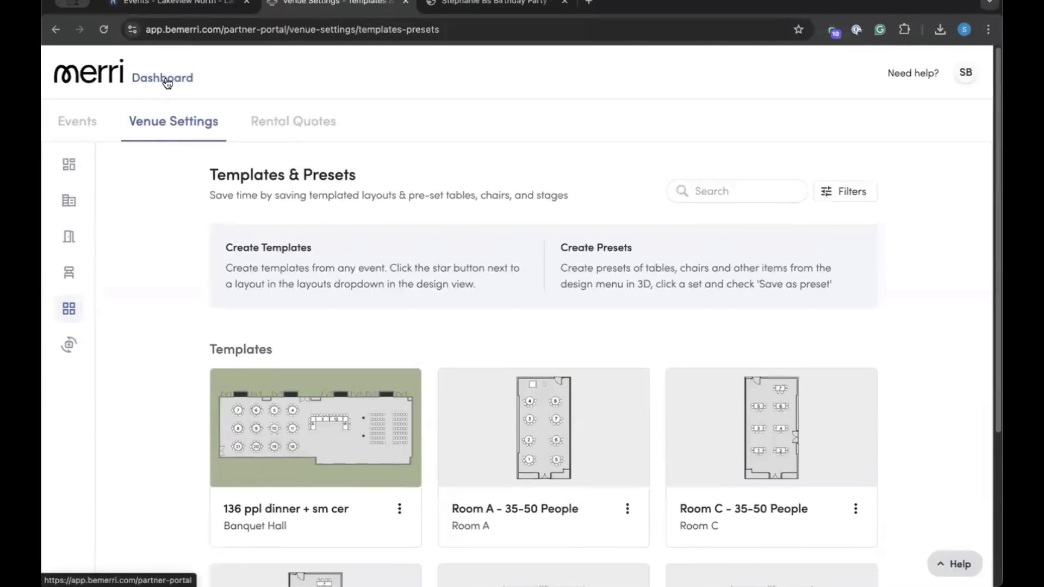
# Return to the events dashboard and open the Merri Help Center.
pyautogui.click(167, 81)
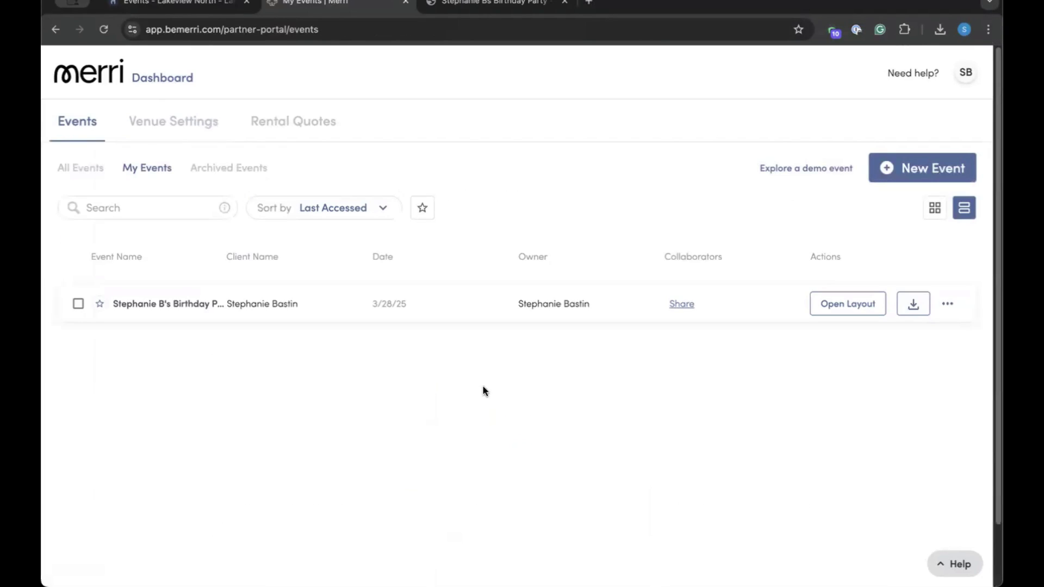
pyautogui.click(913, 77)
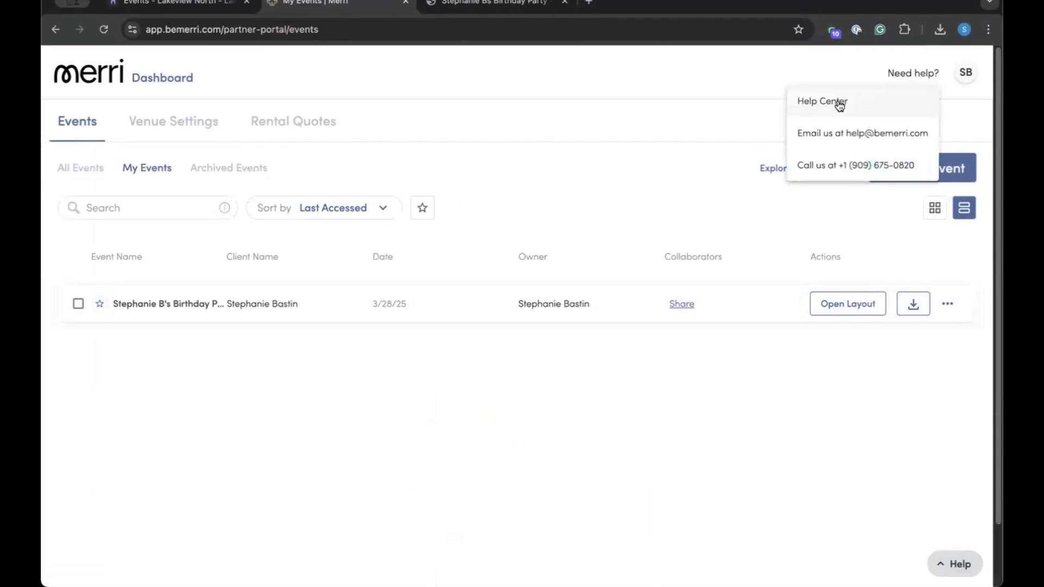
pyautogui.click(831, 102)
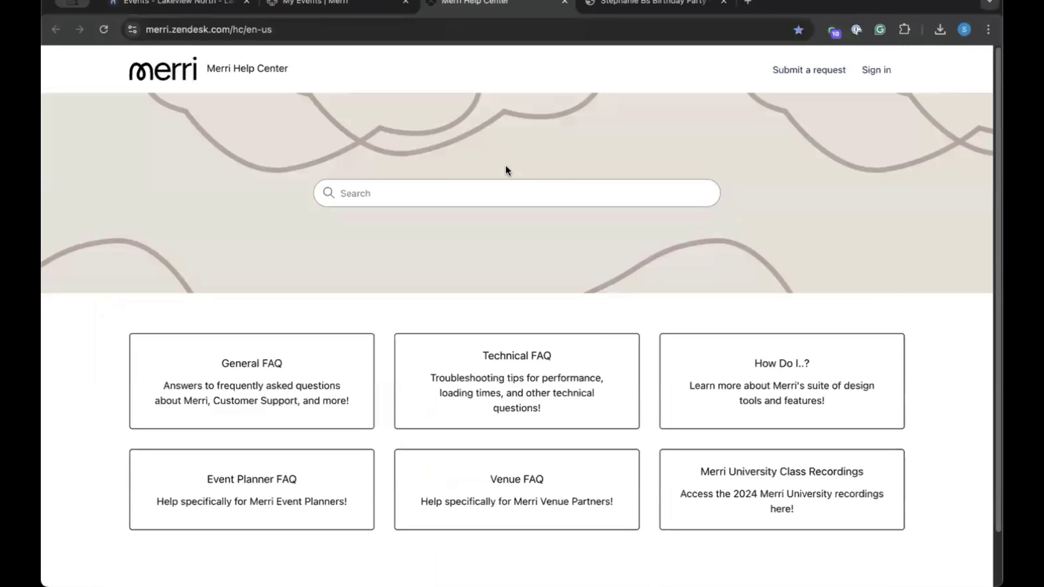
# Search the Help Center for "stage" and read the article "How do I add a stage to my event?".
pyautogui.click(427, 198)
pyautogui.write('stage')
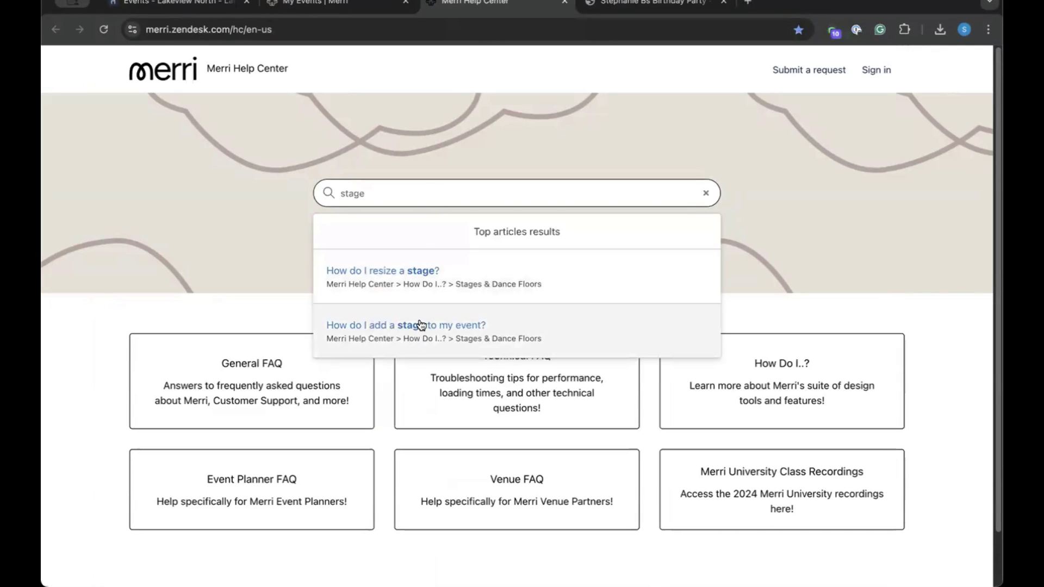
pyautogui.click(428, 326)
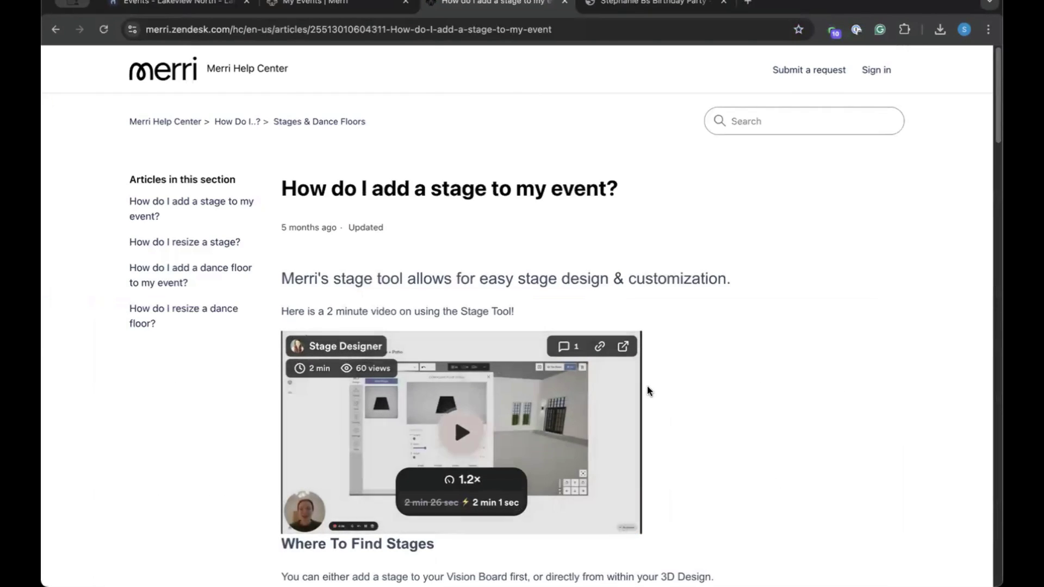
pyautogui.scroll(-9, 647, 386)
pyautogui.scroll(-8, 654, 382)
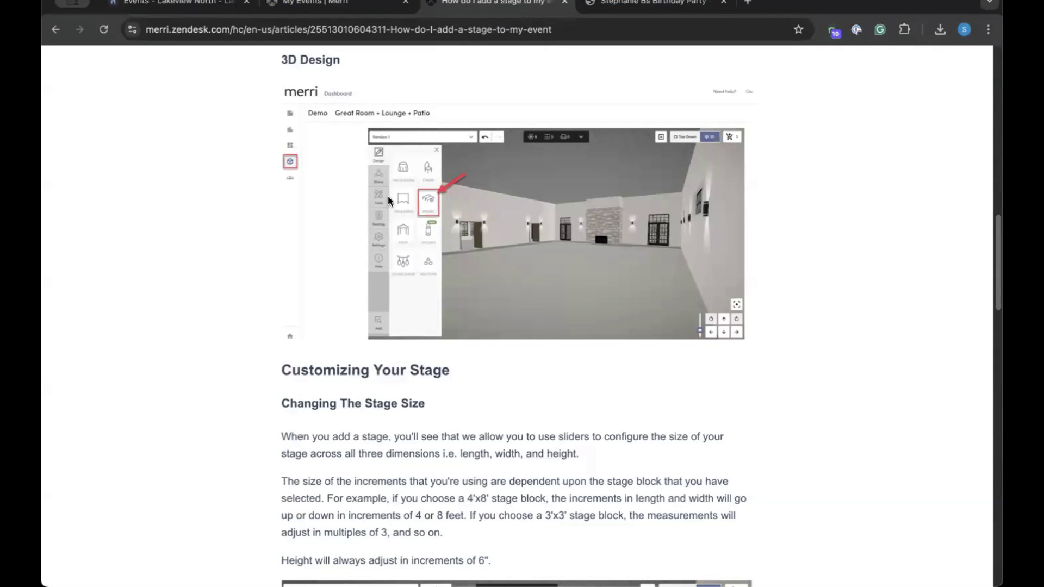
# Switch to the birthday party event in Tripleseat and refresh its floorplans.
pyautogui.click(340, 3)
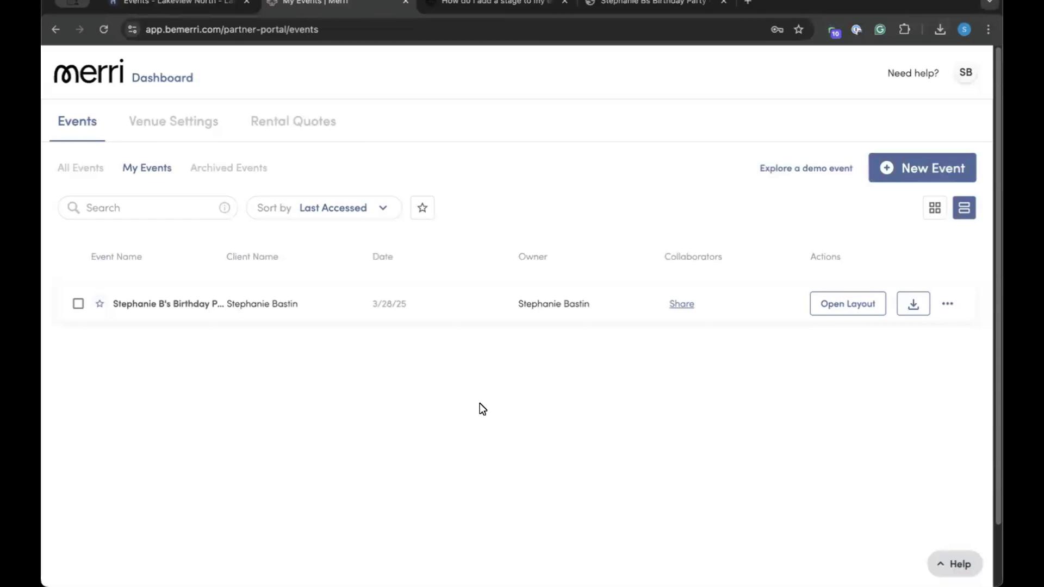
pyautogui.click(163, 4)
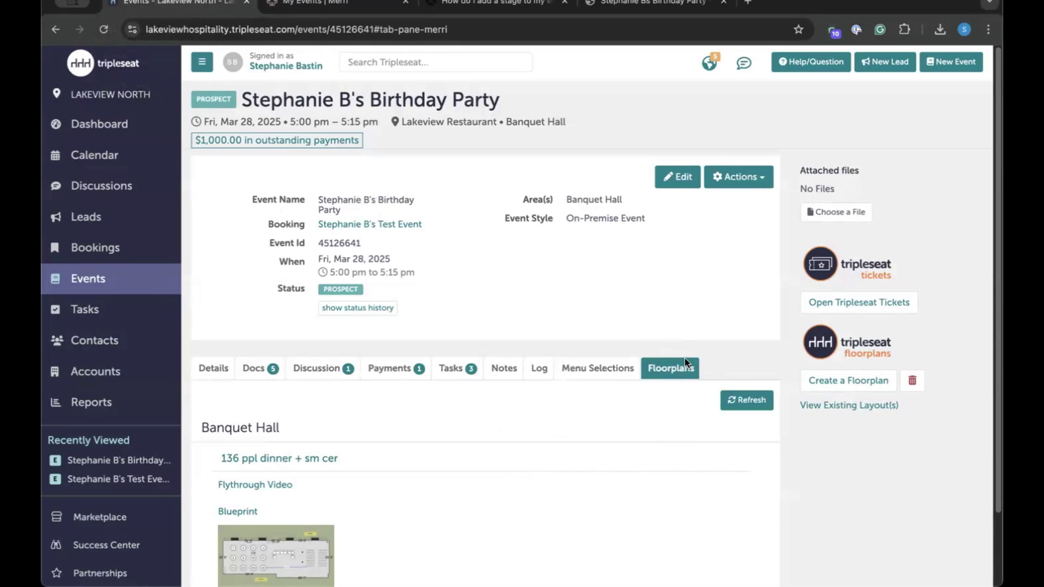
pyautogui.click(738, 404)
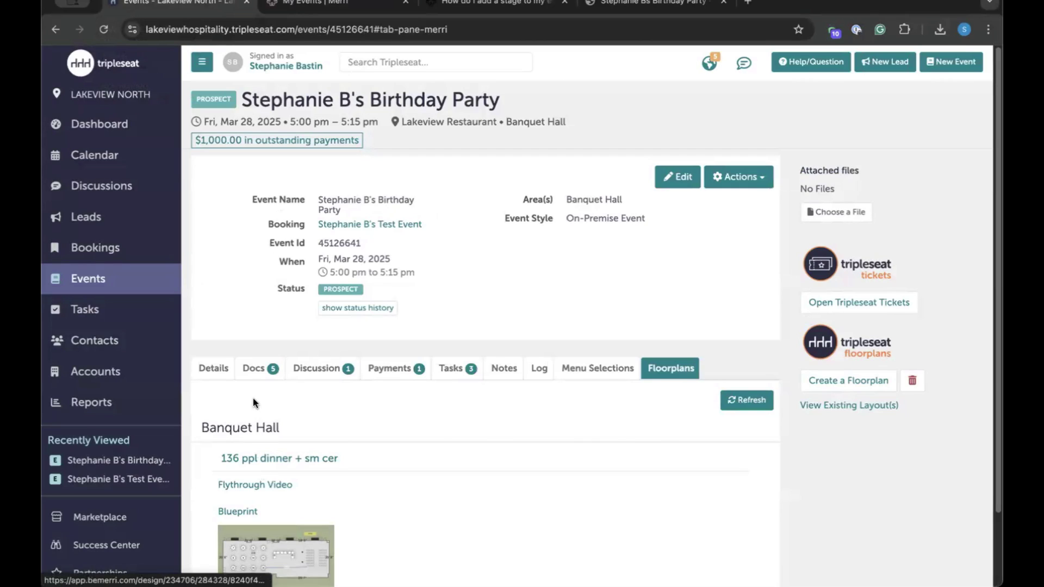
# Open the event's Contract & Event Order document for editing and go to its Setup section.
pyautogui.click(254, 370)
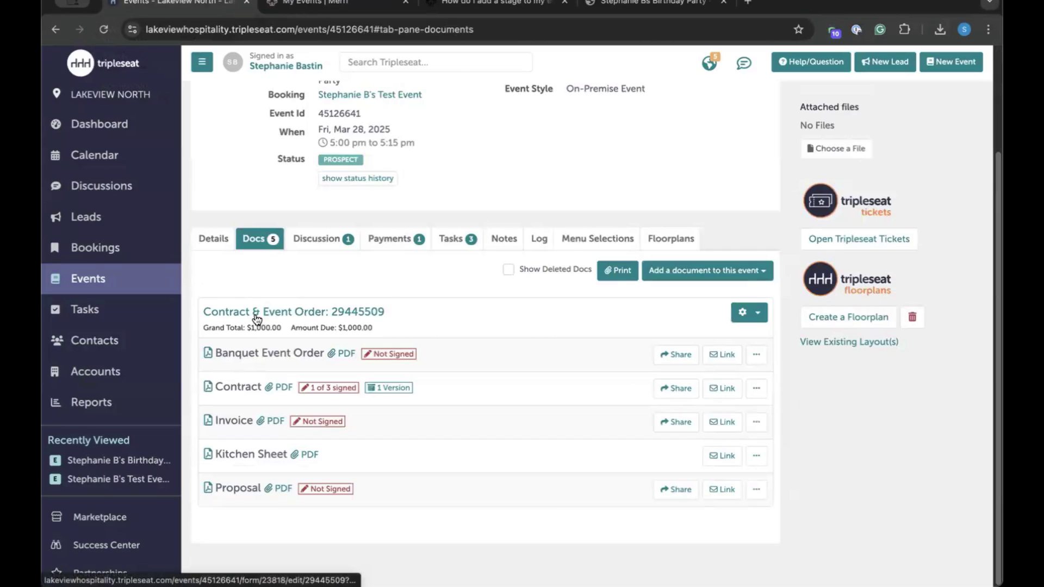
pyautogui.click(244, 316)
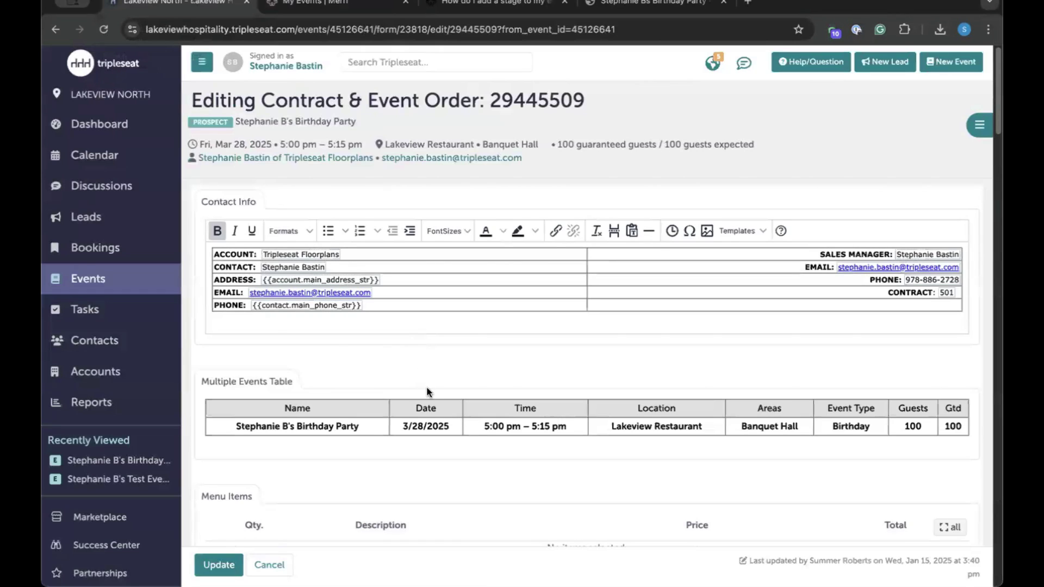
pyautogui.scroll(-7, 426, 386)
pyautogui.scroll(-6, 395, 425)
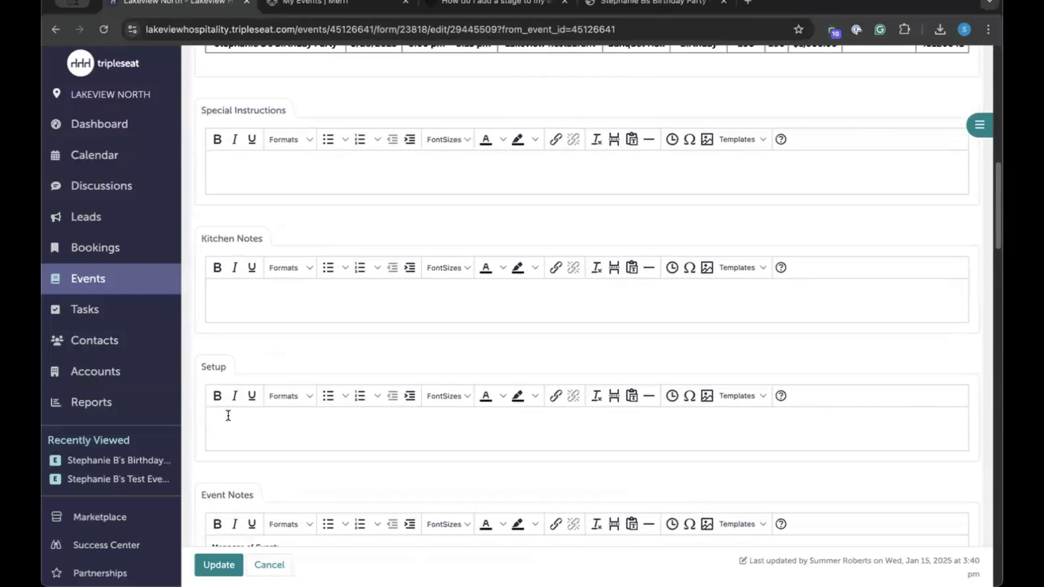
# Insert the Merri field "Blueprint Image 1 - Banquet Hall 136 ppl dinner + sm cer" into the Setup section and save the document.
pyautogui.click(232, 422)
pyautogui.rightClick(232, 420)
pyautogui.moveTo(326, 167)
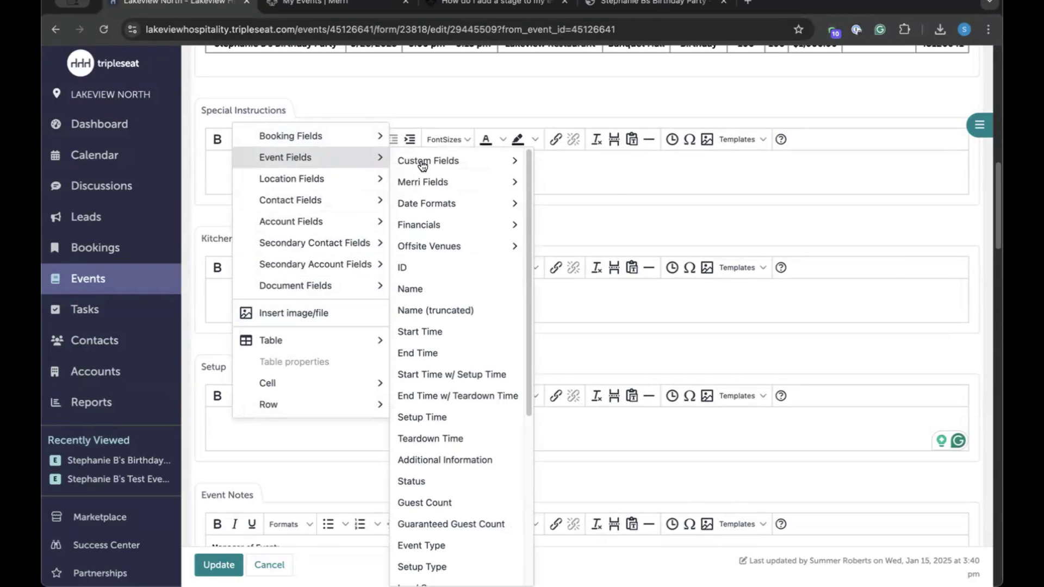
pyautogui.moveTo(424, 183)
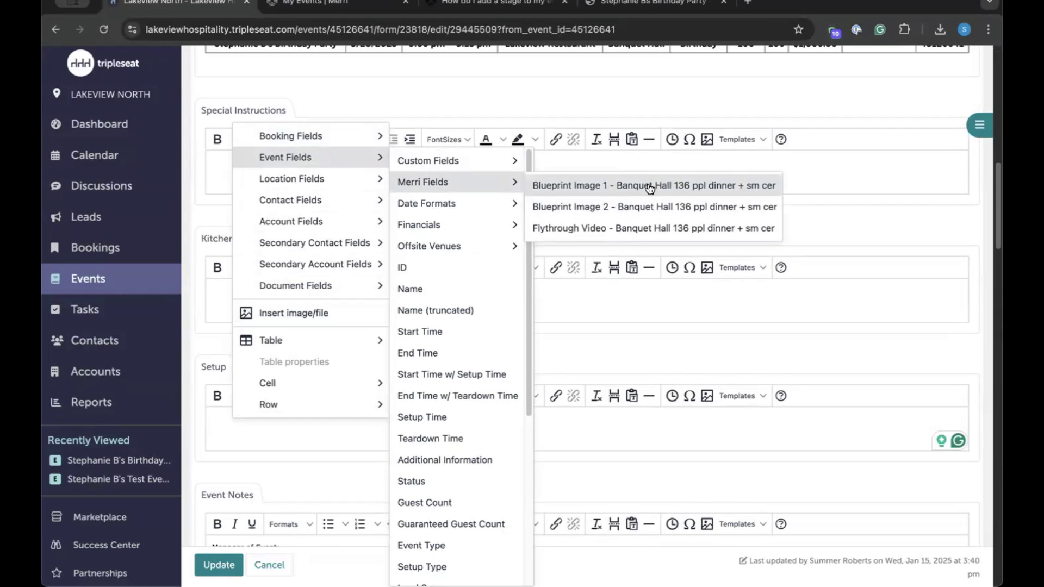
pyautogui.click(650, 187)
pyautogui.scroll(-2, 667, 375)
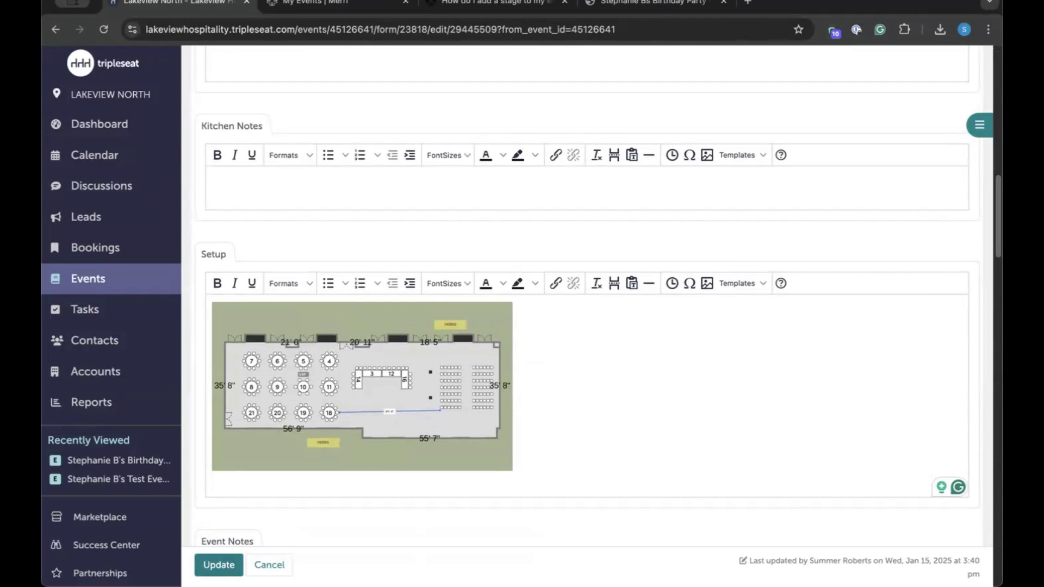
pyautogui.click(219, 565)
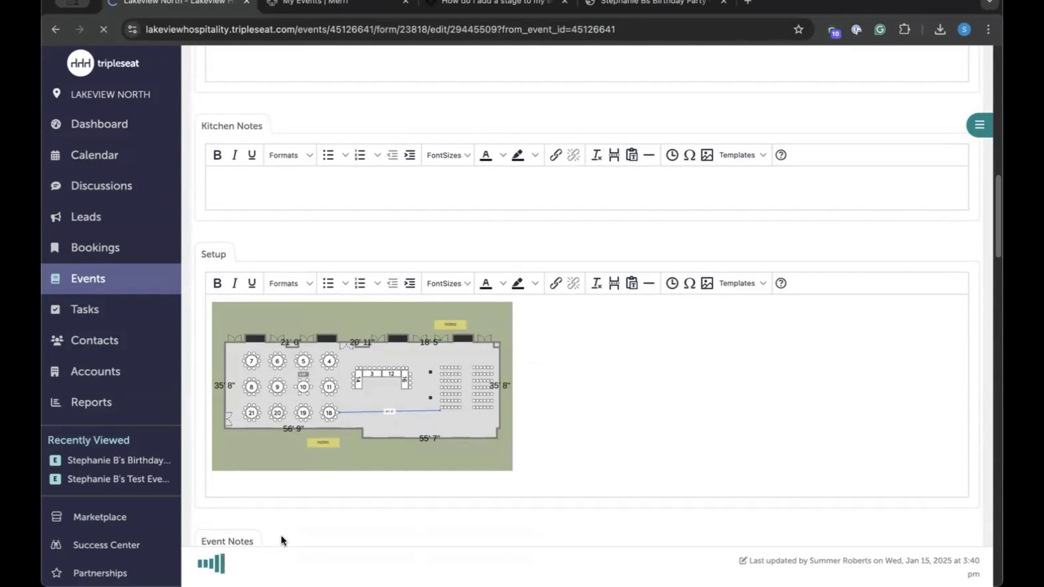